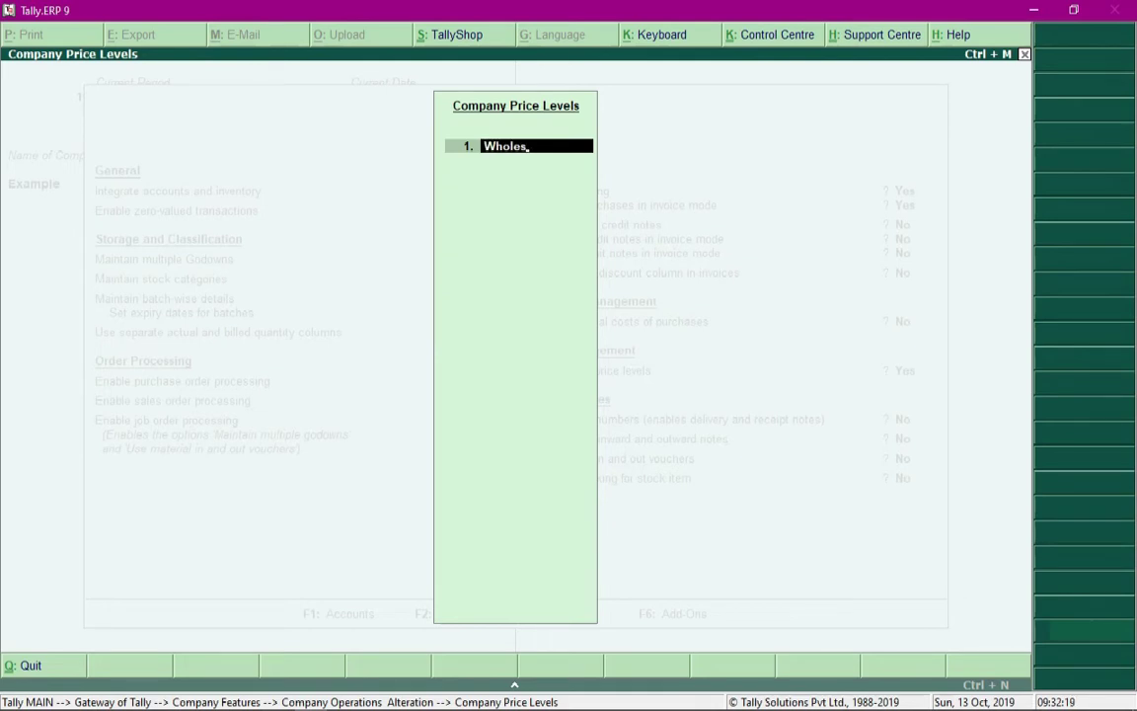
- Name the first two company price levels Wholesaler's PL and Retail PL
{"action": "type", "text": "ales"}
{"action": "type", "text": "'s PL"}
{"action": "key", "text": "Return"}
{"action": "type", "text": "R"}
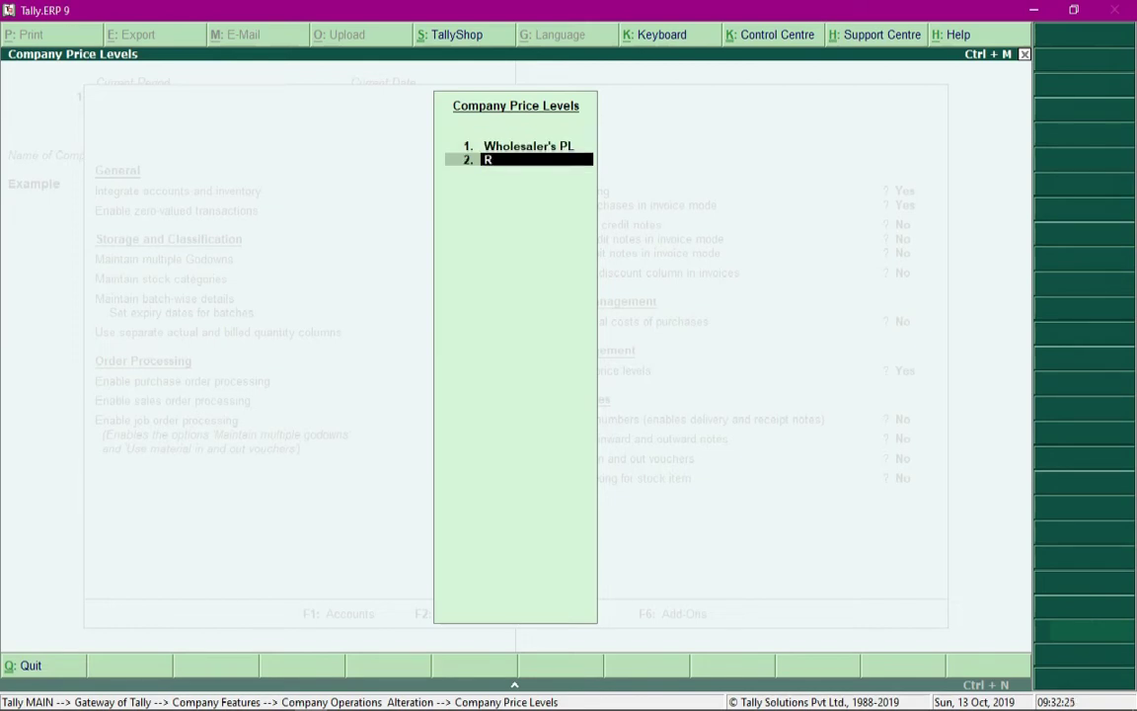
{"action": "type", "text": "etail PL"}
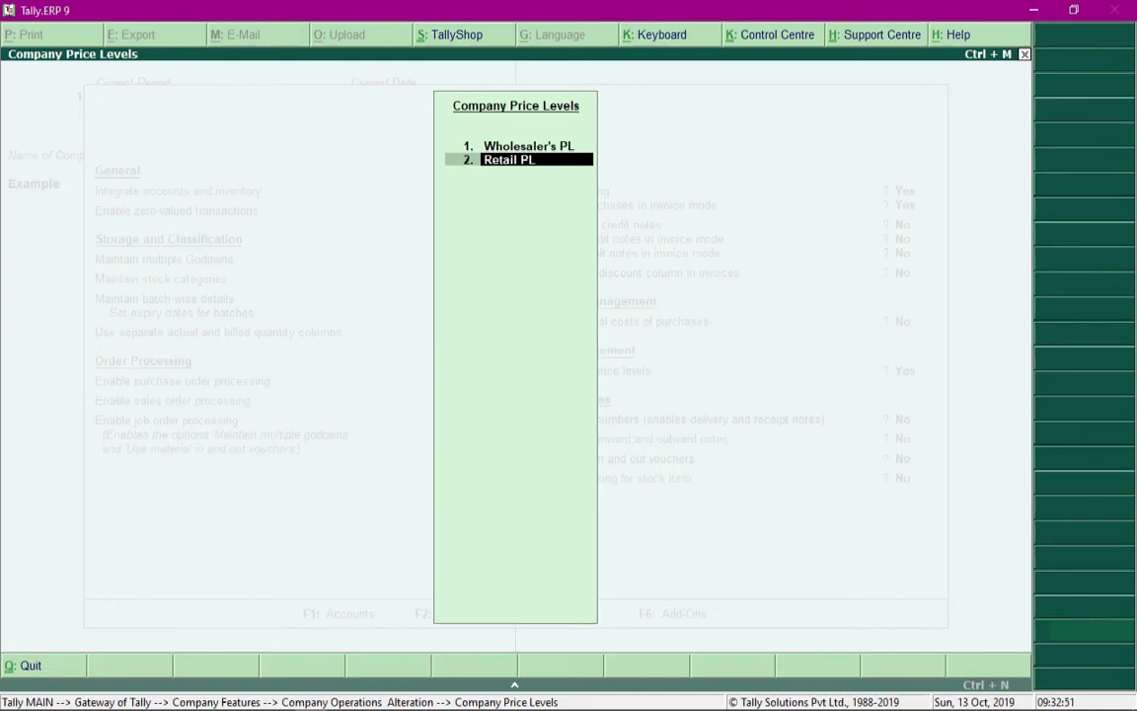
{"action": "key", "text": "Return"}
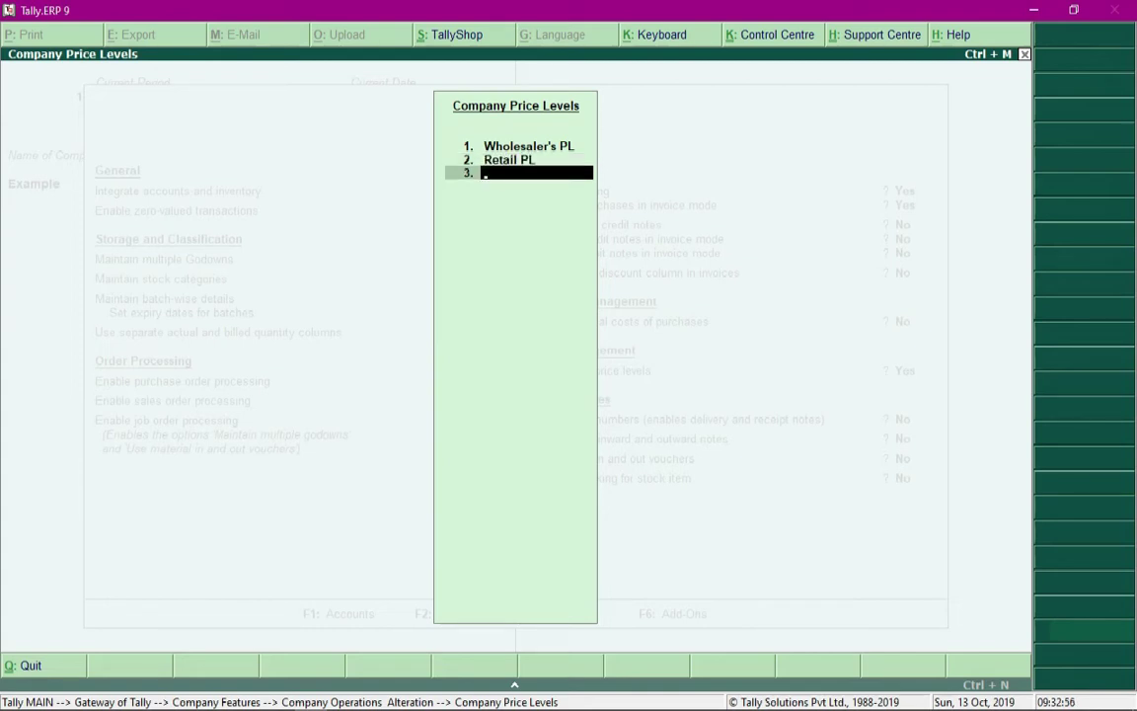
- Save the company price levels with the inventory features and return to the Gateway of Tally
{"action": "left_click", "coordinate": [508, 159]}
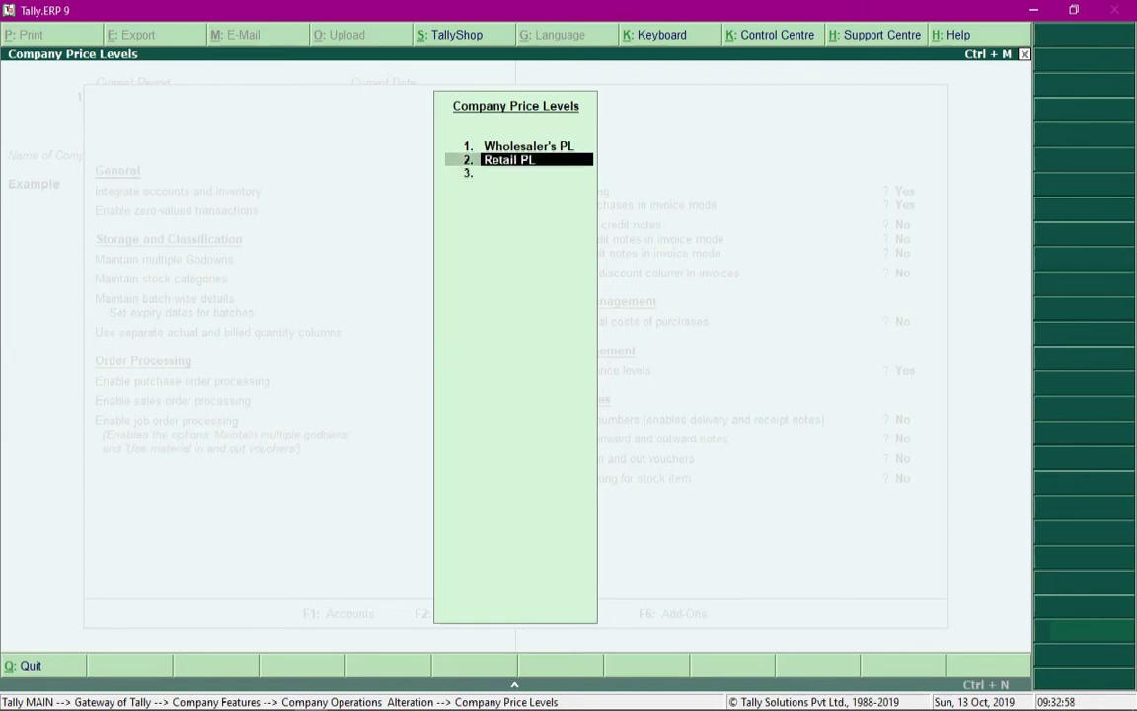
{"action": "left_click", "coordinate": [528, 146]}
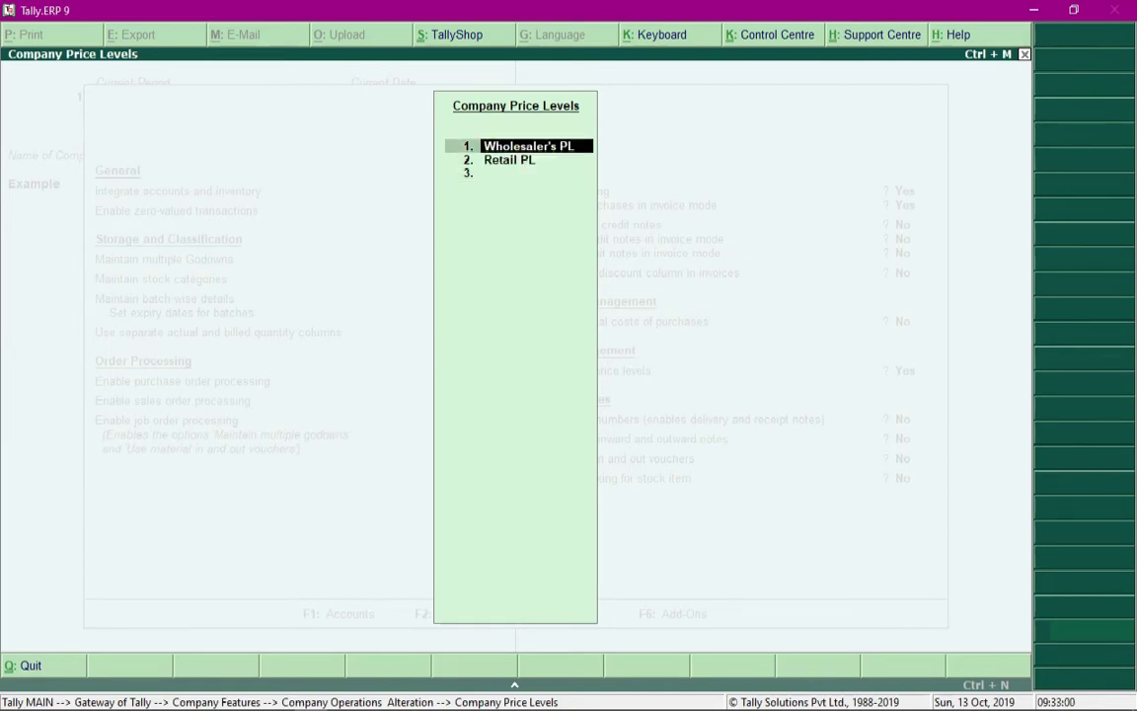
{"action": "left_click", "coordinate": [508, 158]}
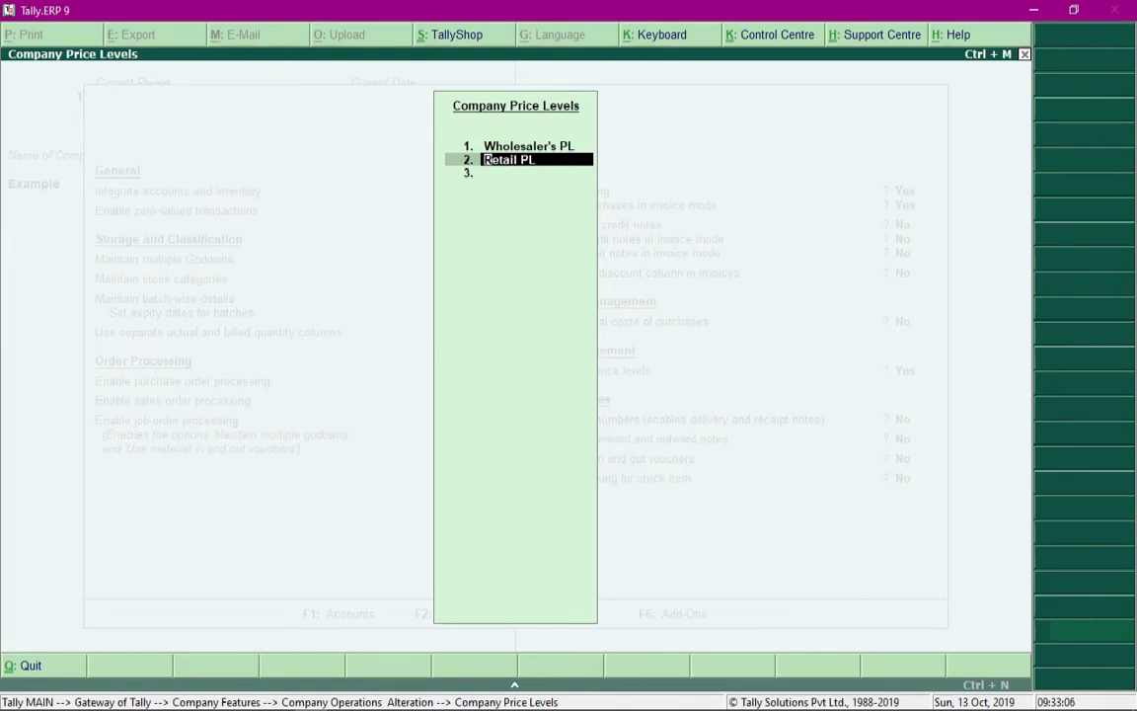
{"action": "key", "text": "ctrl+a"}
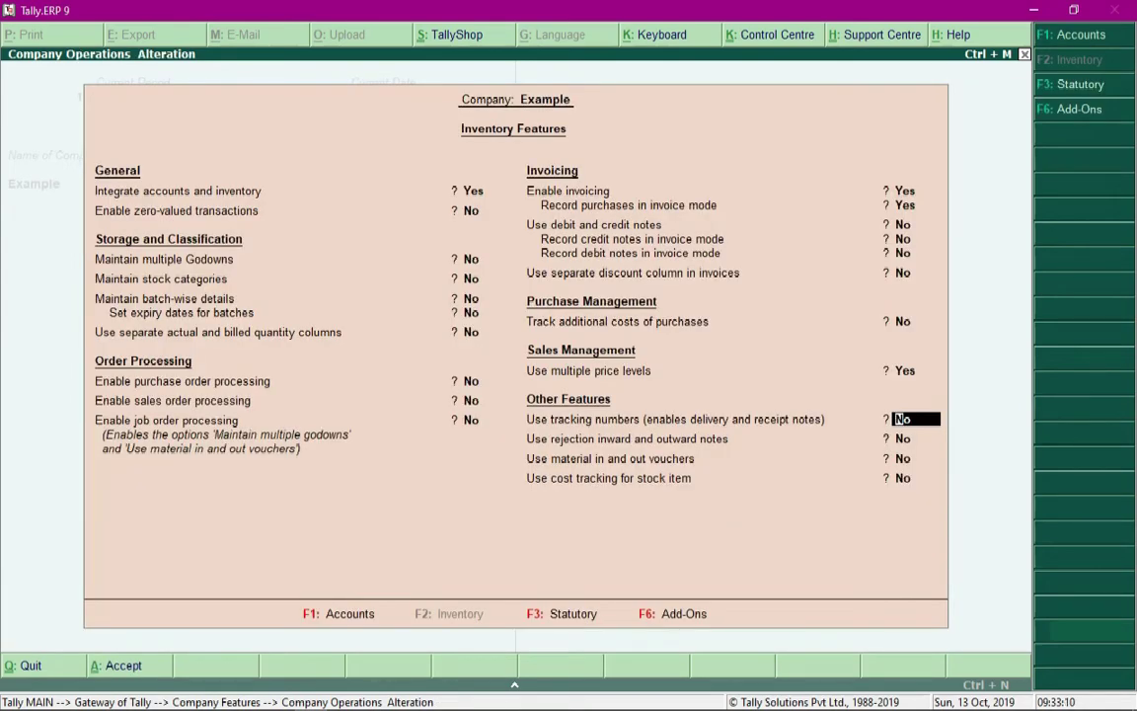
{"action": "key", "text": "ctrl+a"}
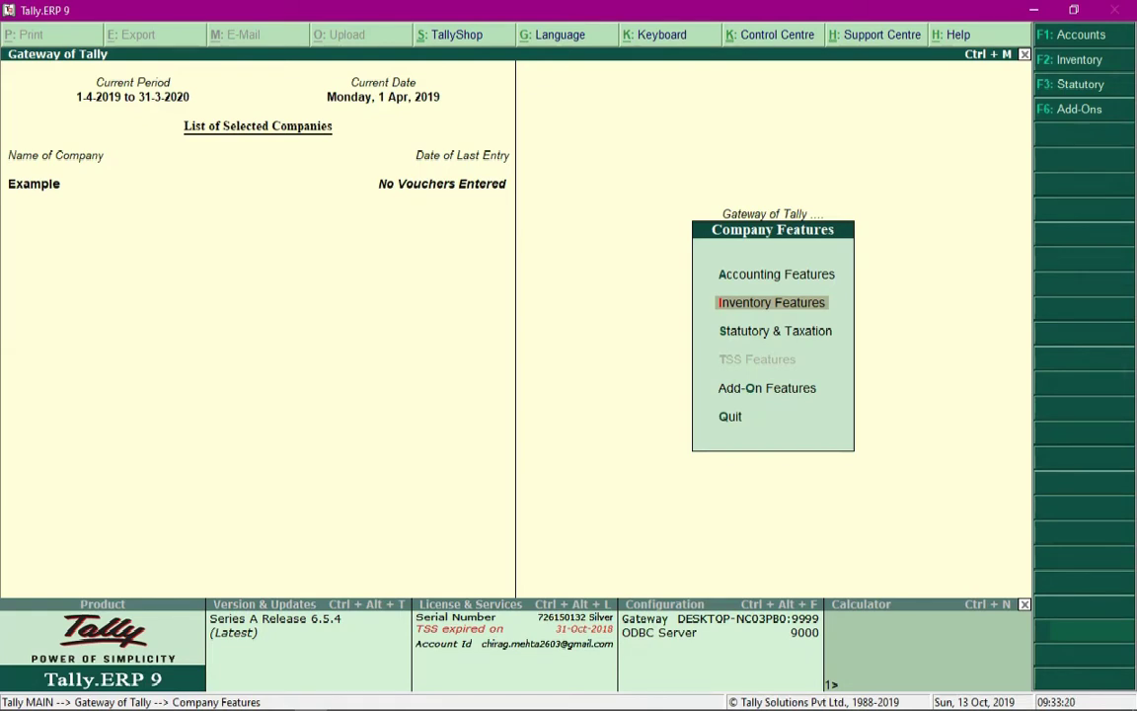
{"action": "key", "text": "Escape"}
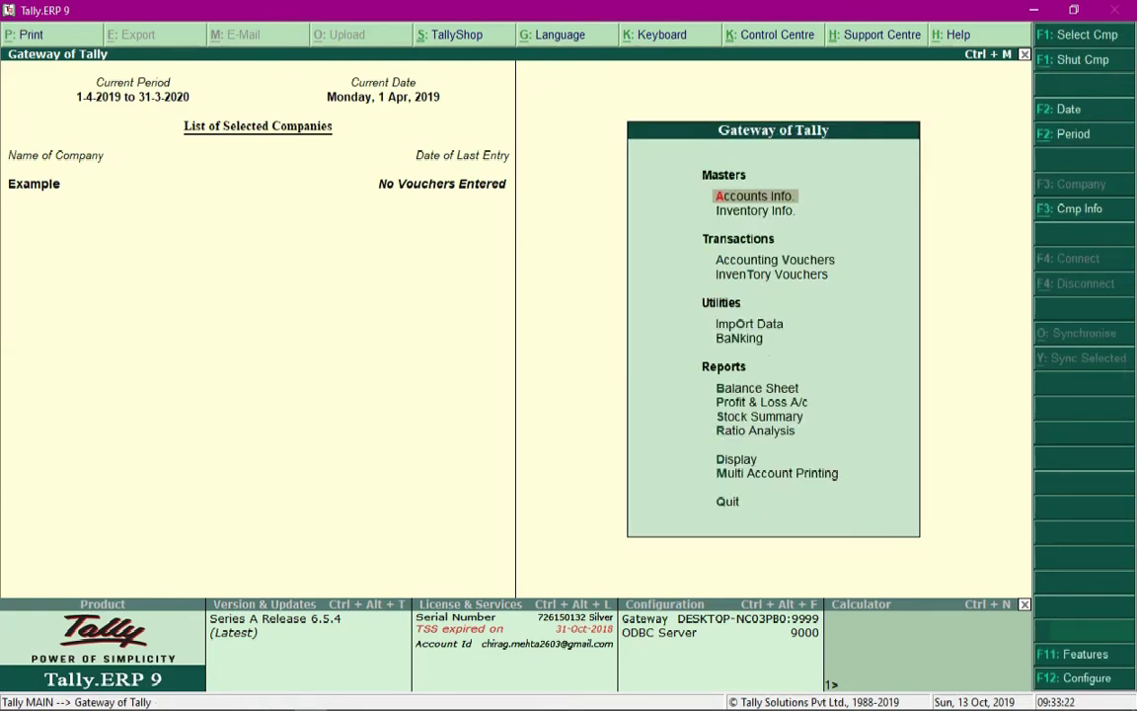
- Open the Price List setup from the inventory masters
{"action": "left_click", "coordinate": [755, 210]}
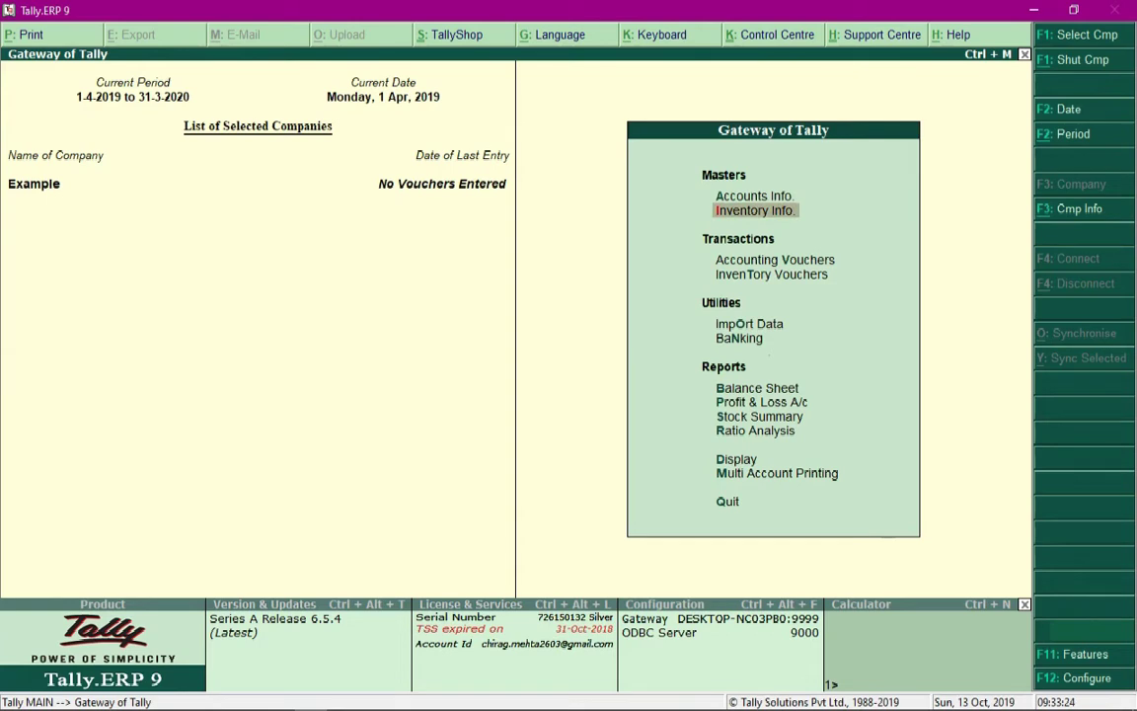
{"action": "key", "text": "Return"}
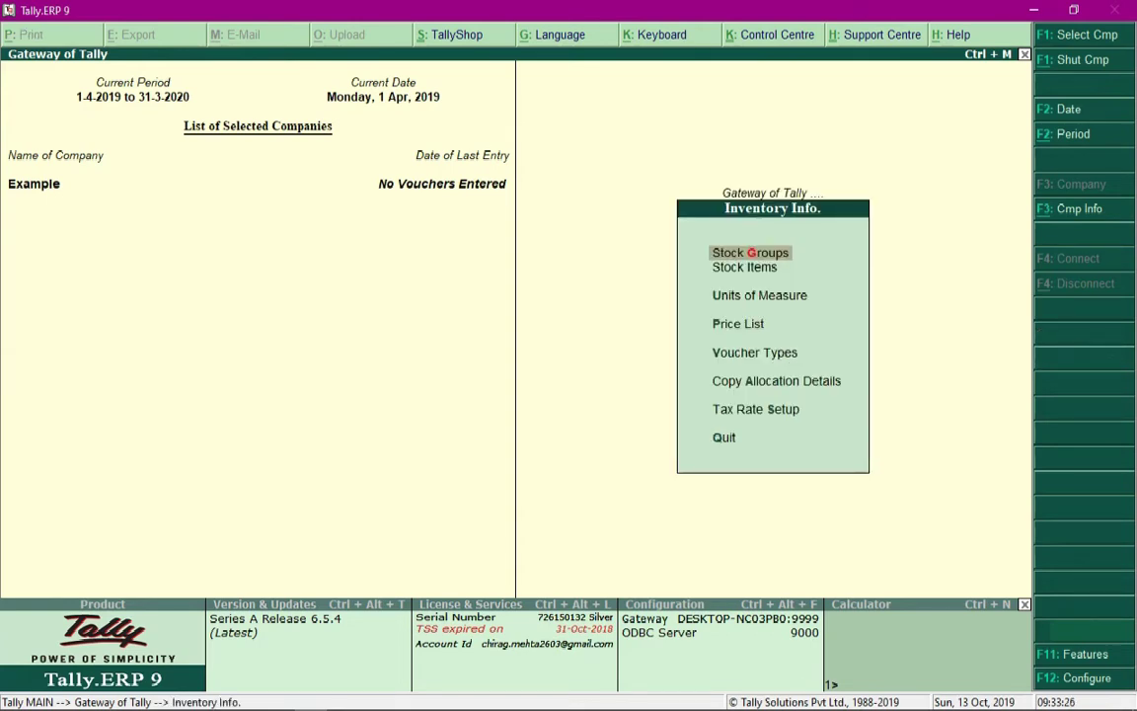
{"action": "key", "text": "Down"}
{"action": "key", "text": "Down"}
{"action": "key", "text": "Down"}
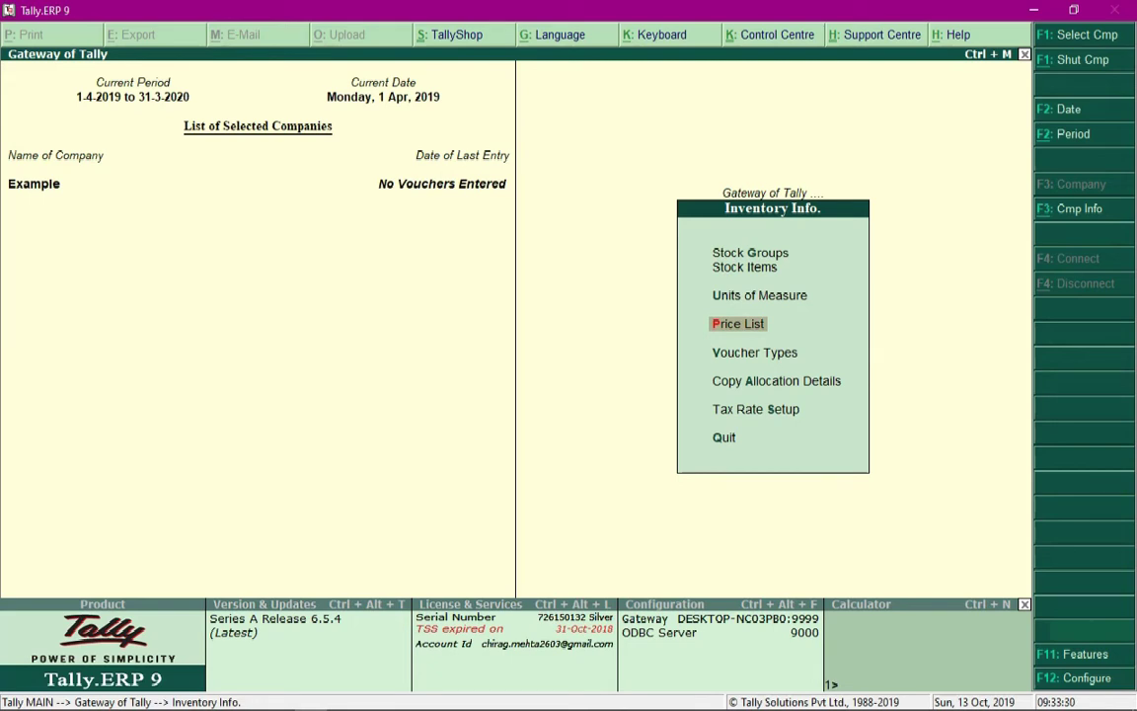
{"action": "key", "text": "Return"}
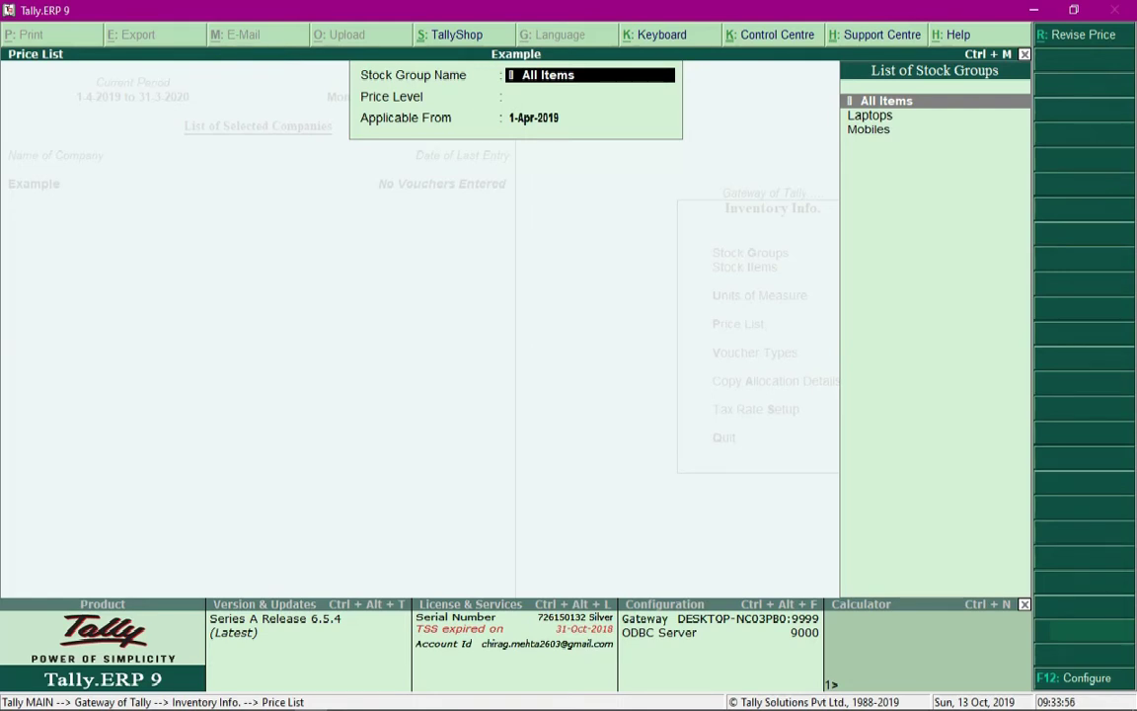
- Start a price list for All Items at the Wholesaler's PL level, applicable from 1-Apr-2019
{"action": "key", "text": "Down"}
{"action": "key", "text": "Down"}
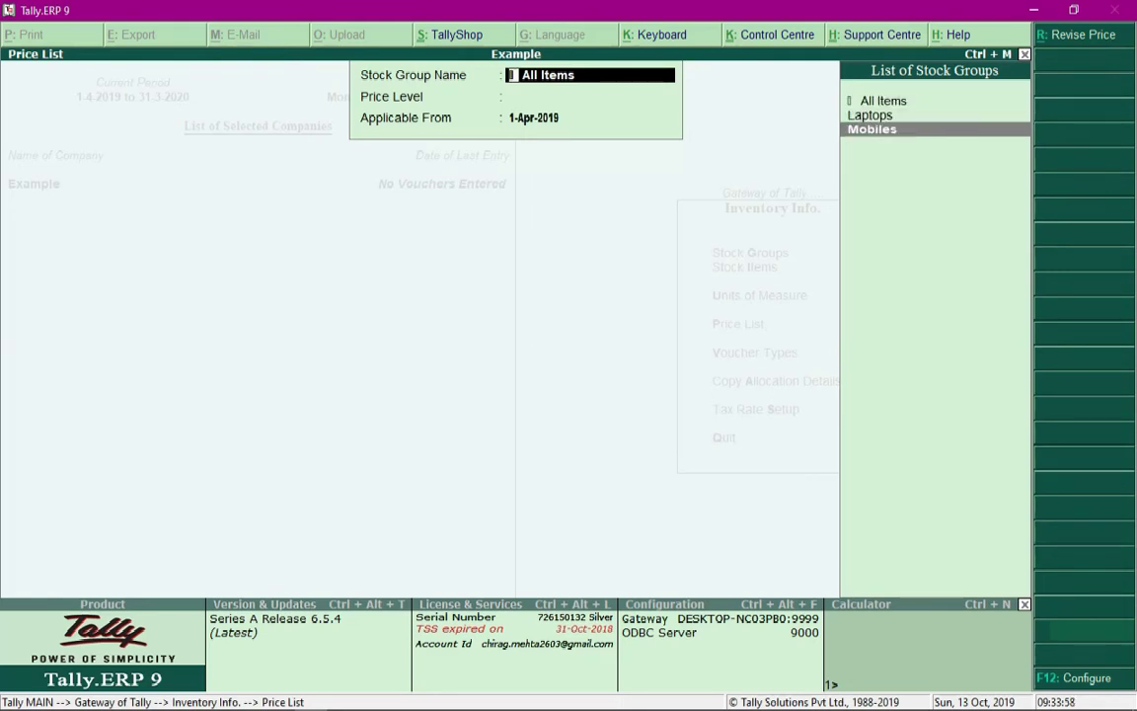
{"action": "key", "text": "Up"}
{"action": "key", "text": "Up"}
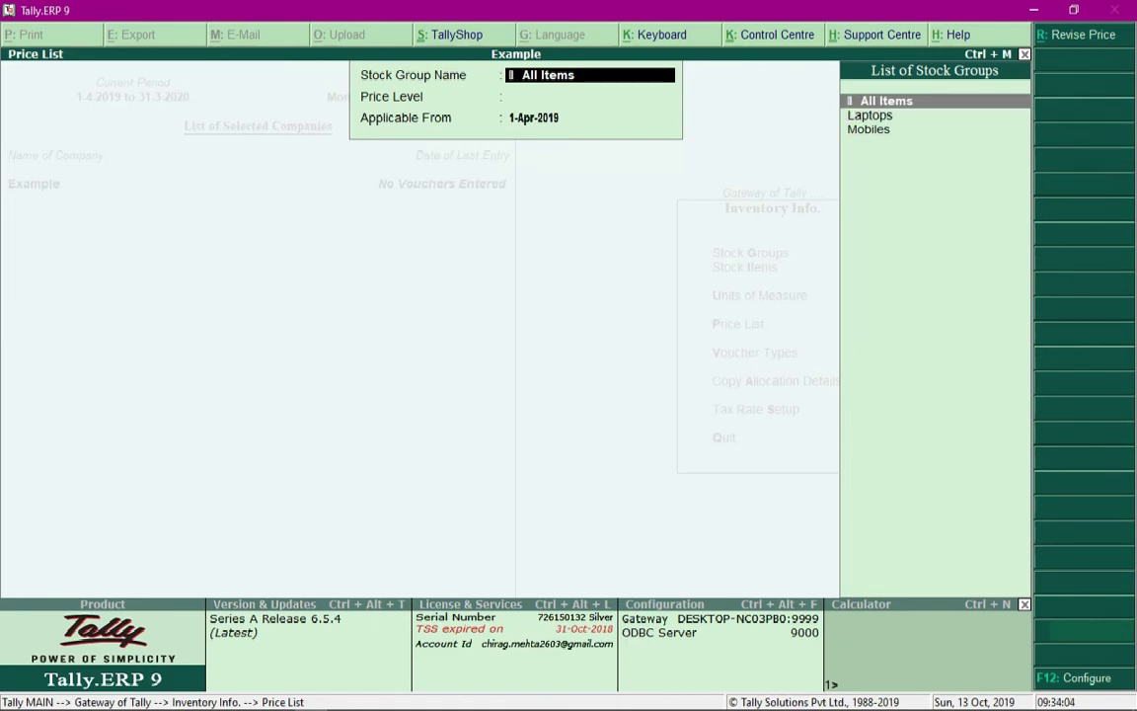
{"action": "key", "text": "Return"}
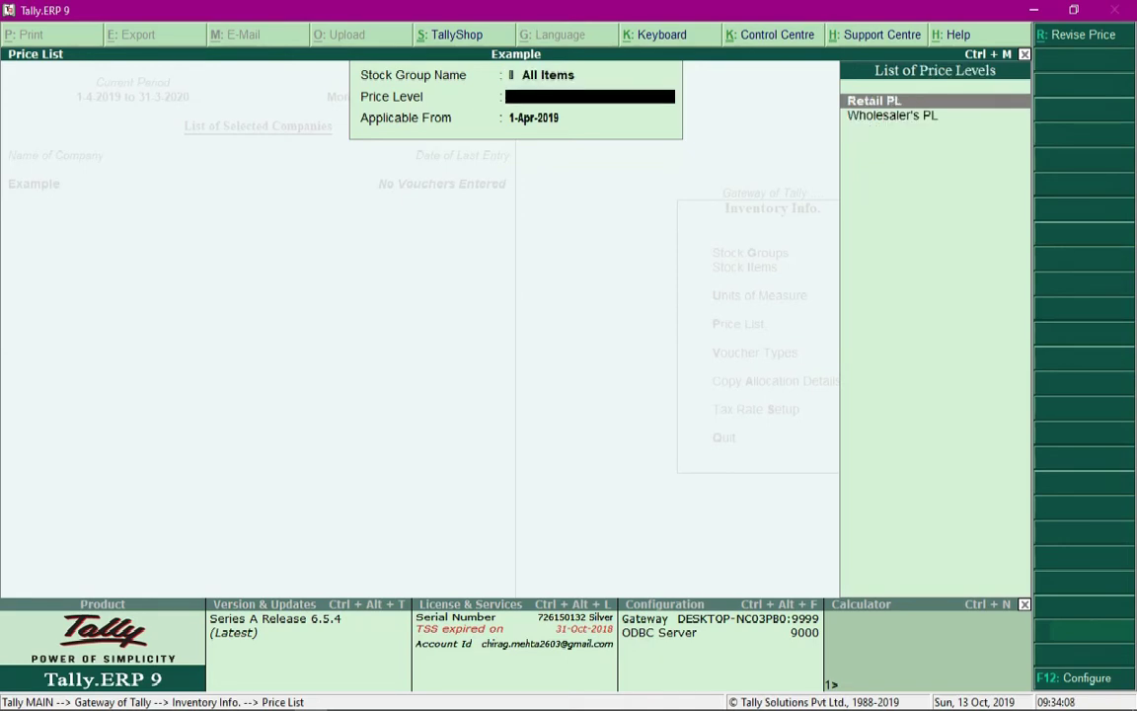
{"action": "key", "text": "Down"}
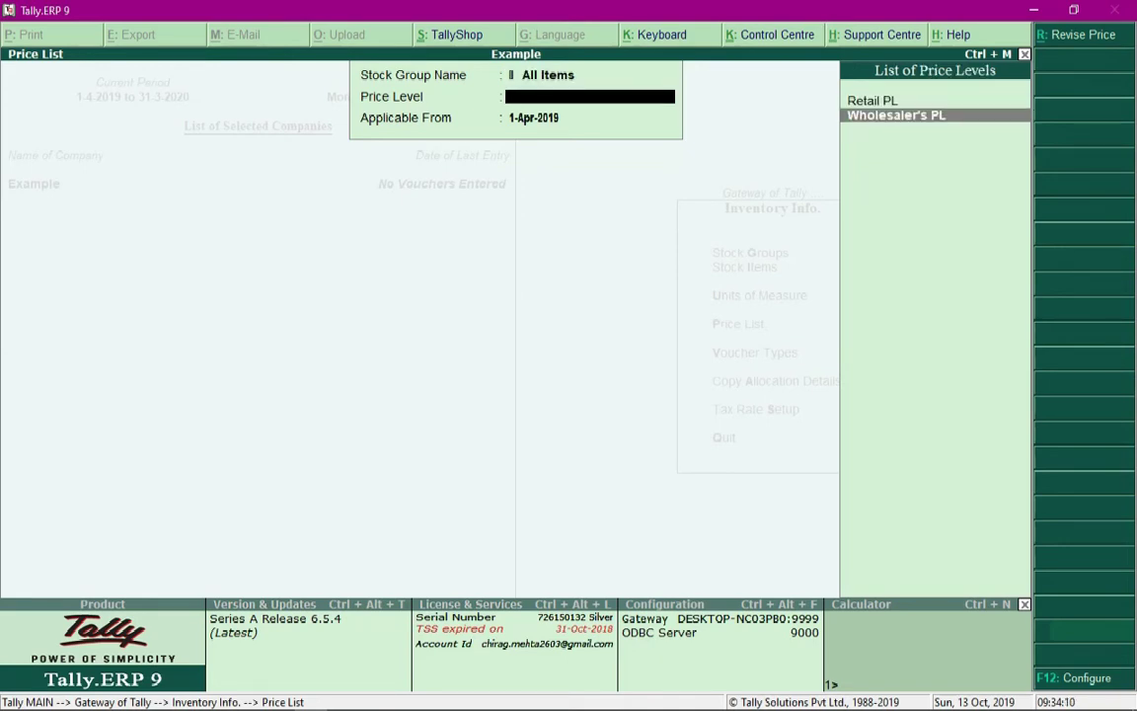
{"action": "key", "text": "Up"}
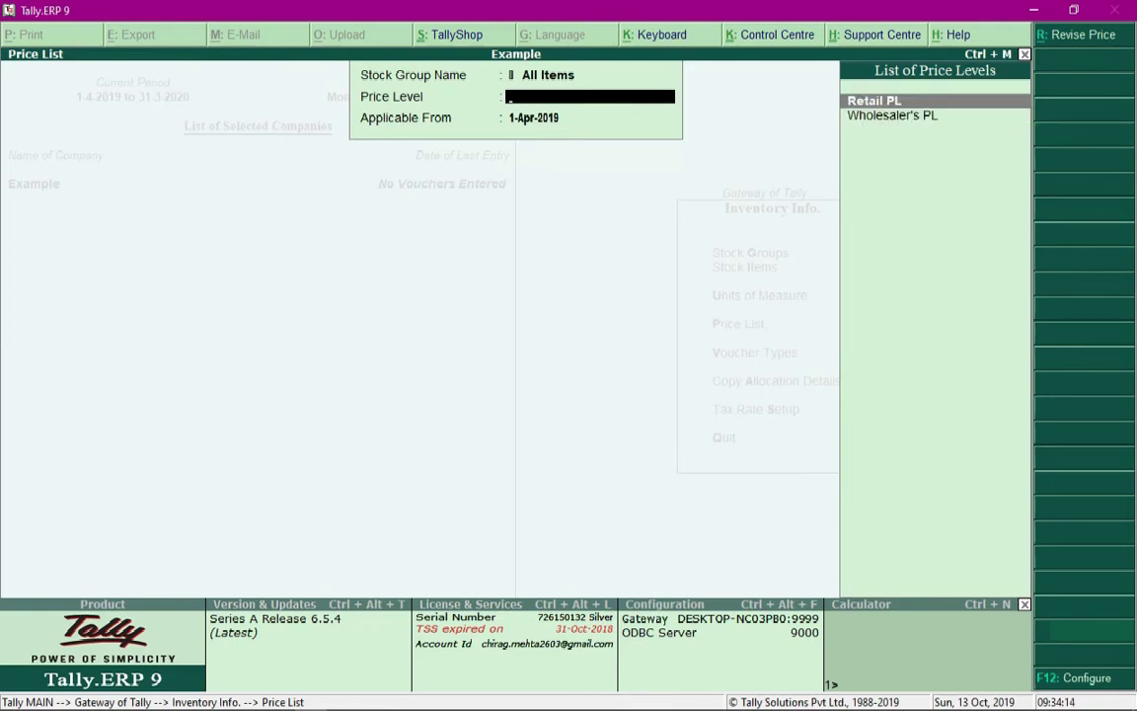
{"action": "key", "text": "Down"}
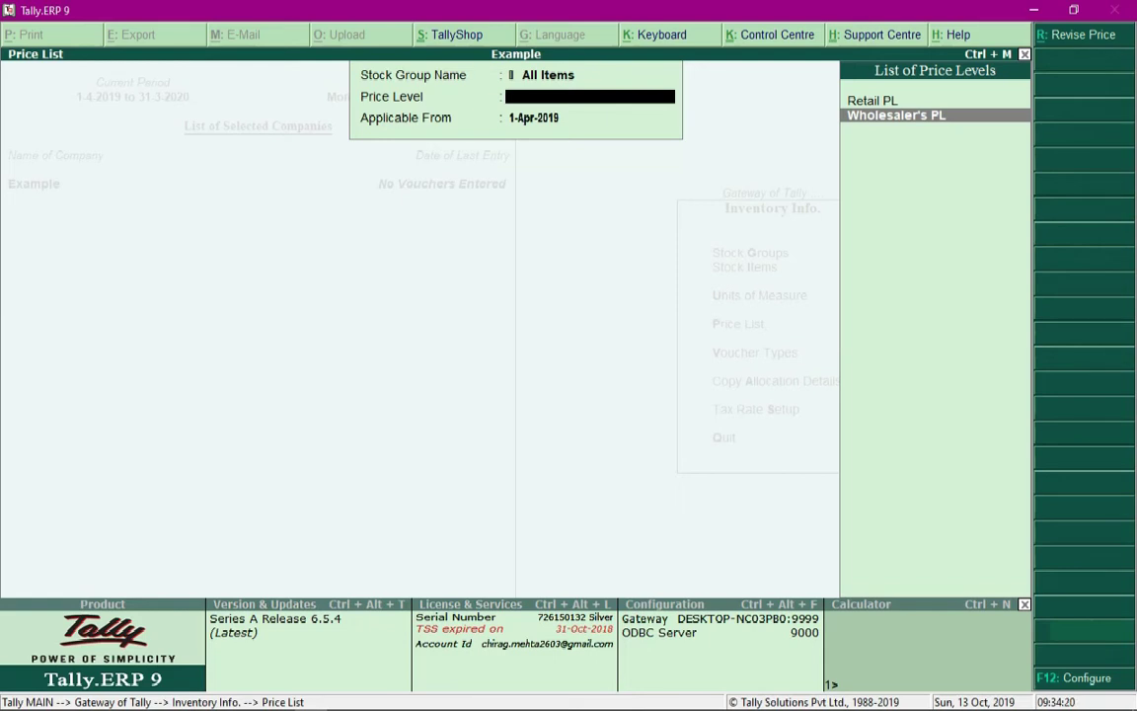
{"action": "key", "text": "Return"}
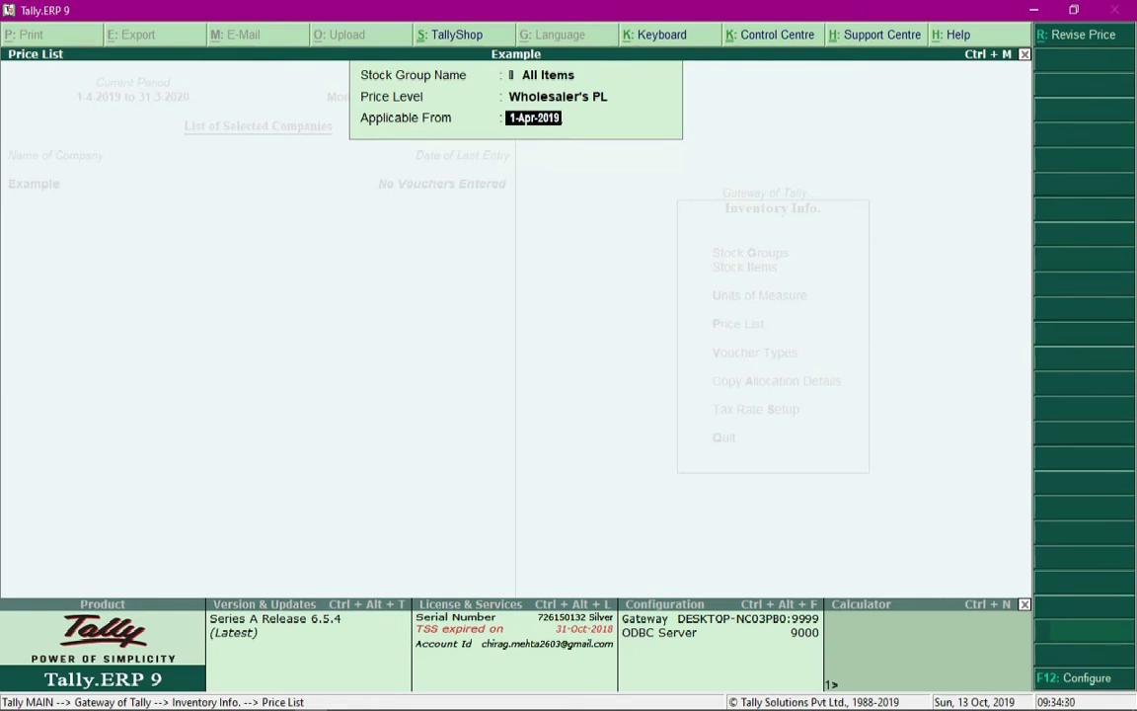
{"action": "key", "text": "Return"}
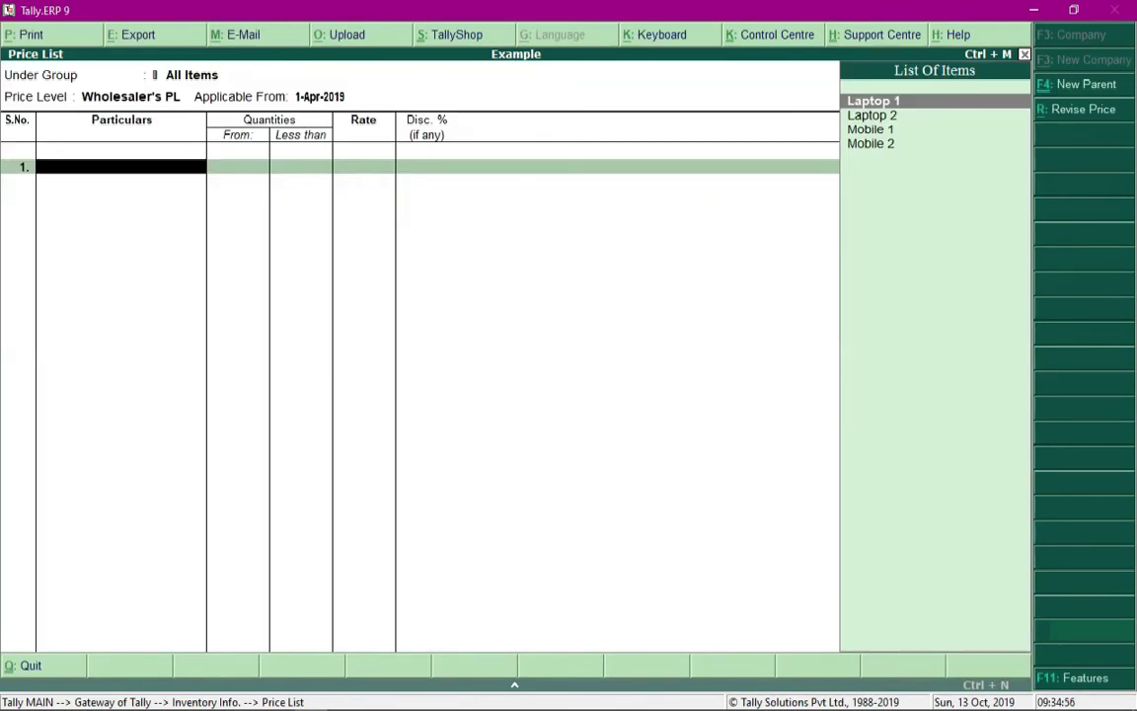
- Look through the stock items that can be added to the wholesaler price list
{"action": "key", "text": "Down"}
{"action": "key", "text": "Down"}
{"action": "key", "text": "Down"}
{"action": "key", "text": "Up"}
{"action": "key", "text": "Up"}
{"action": "key", "text": "Up"}
{"action": "key", "text": "Down"}
{"action": "key", "text": "Down"}
{"action": "key", "text": "Down"}
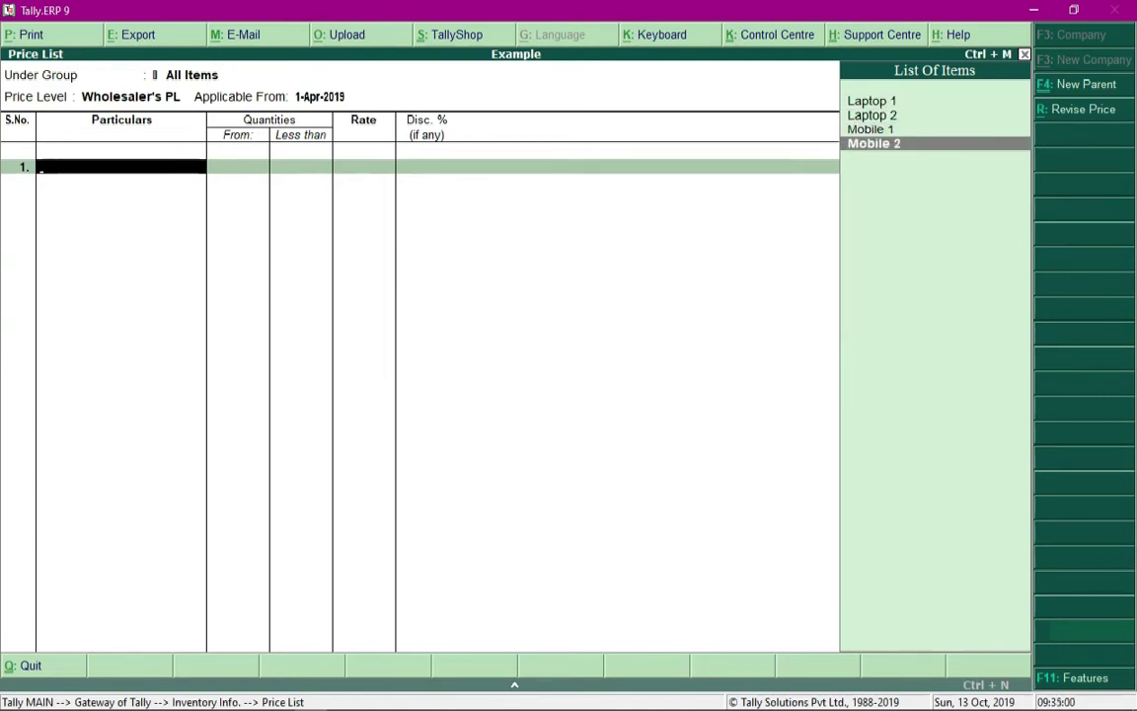
{"action": "key", "text": "Up"}
{"action": "key", "text": "Up"}
{"action": "key", "text": "Up"}
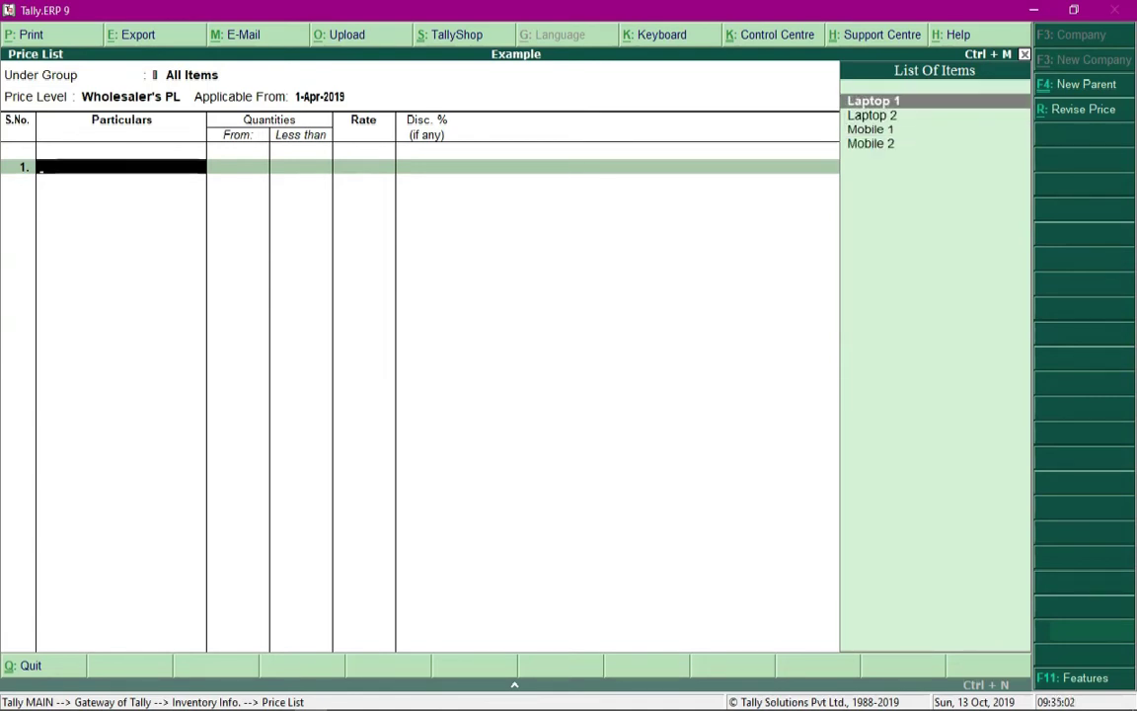
{"action": "key", "text": "Down"}
{"action": "key", "text": "Down"}
{"action": "key", "text": "Down"}
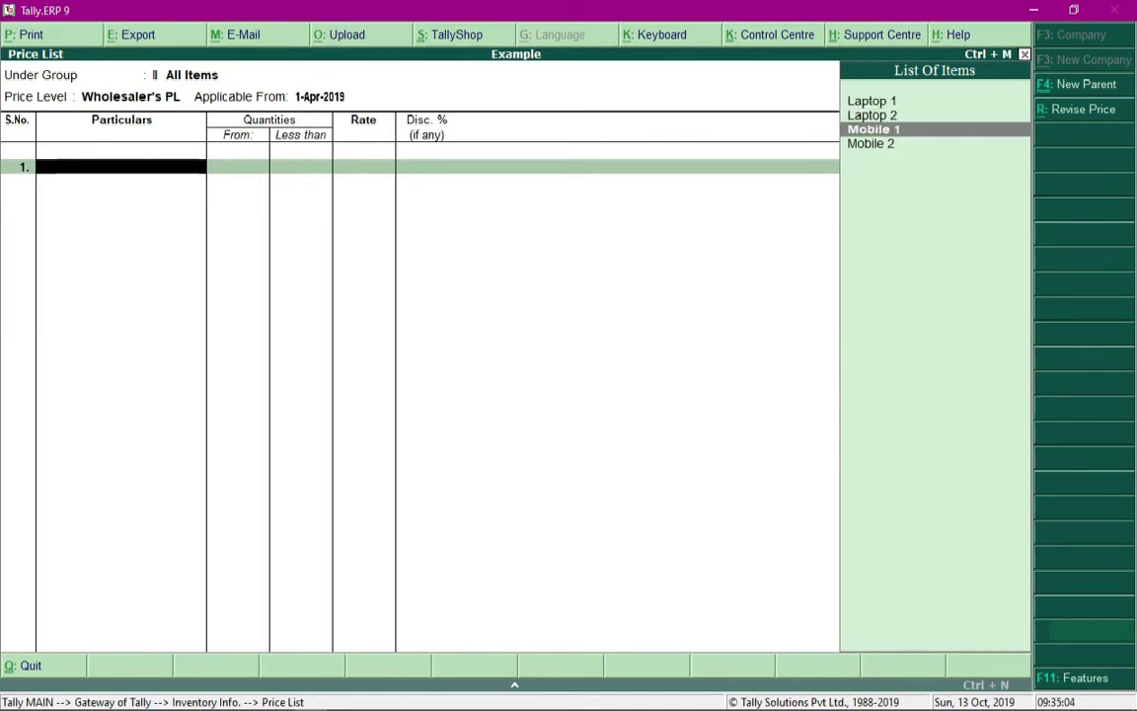
- Add Laptop 1 to the price list with a rate of 20,000 for less than 15 units and no discount
{"action": "key", "text": "Up"}
{"action": "key", "text": "Up"}
{"action": "key", "text": "Up"}
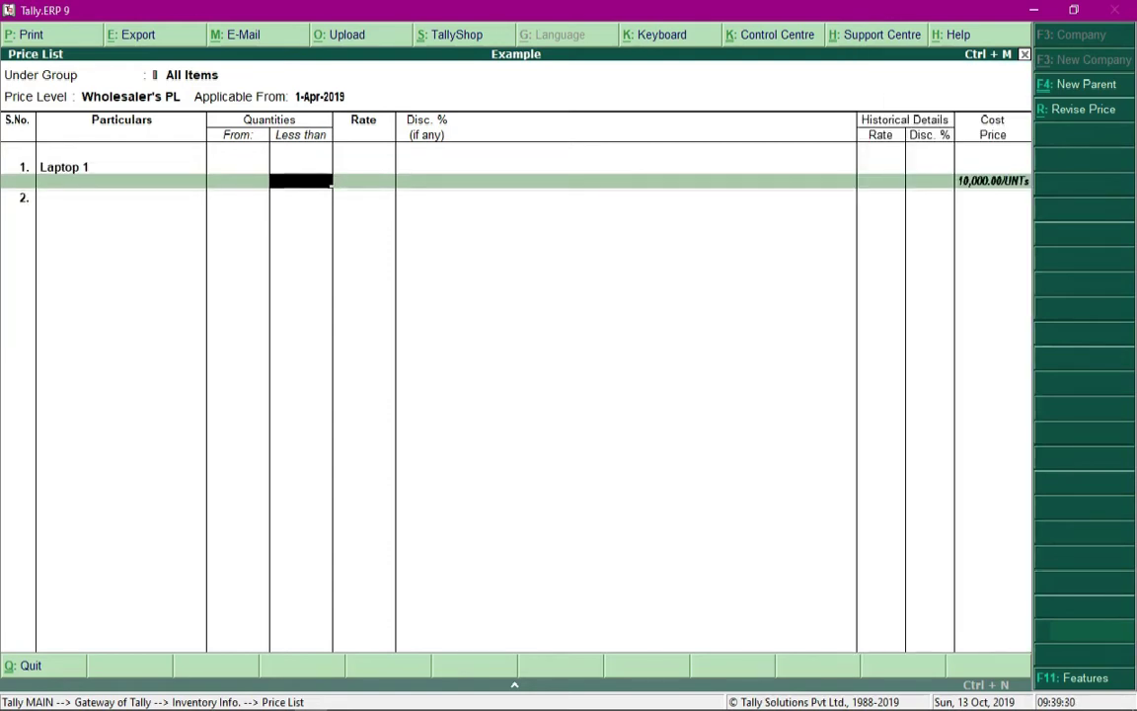
{"action": "type", "text": "15"}
{"action": "key", "text": "Return"}
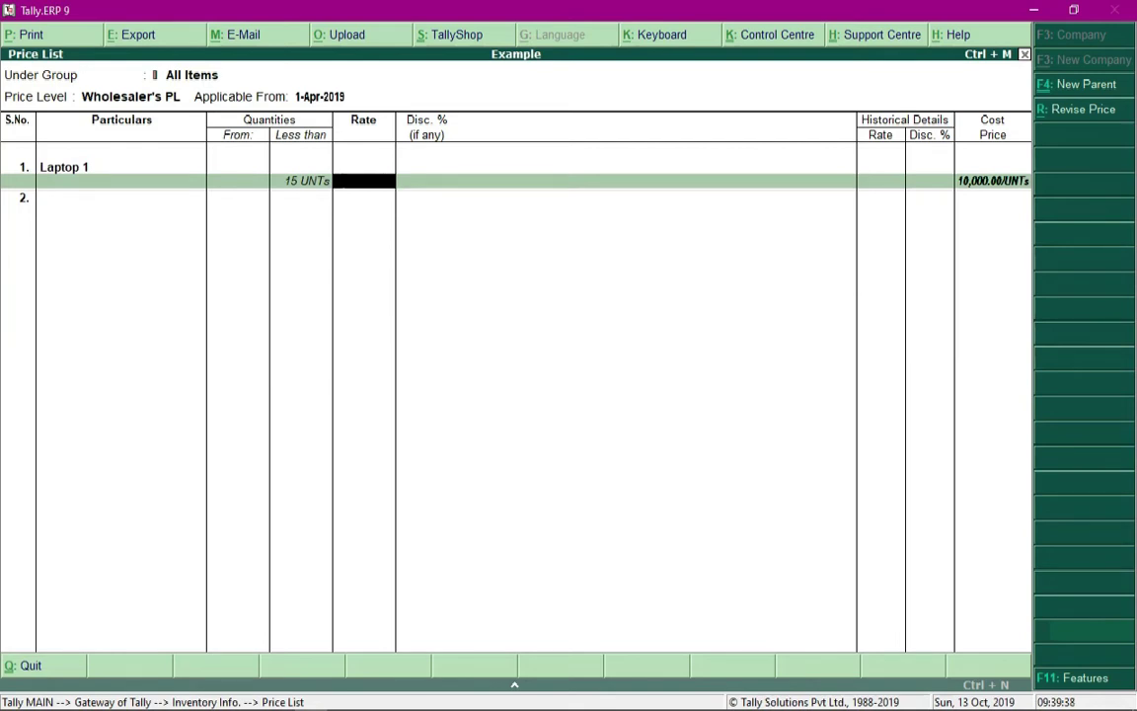
{"action": "type", "text": "20000"}
{"action": "key", "text": "Return"}
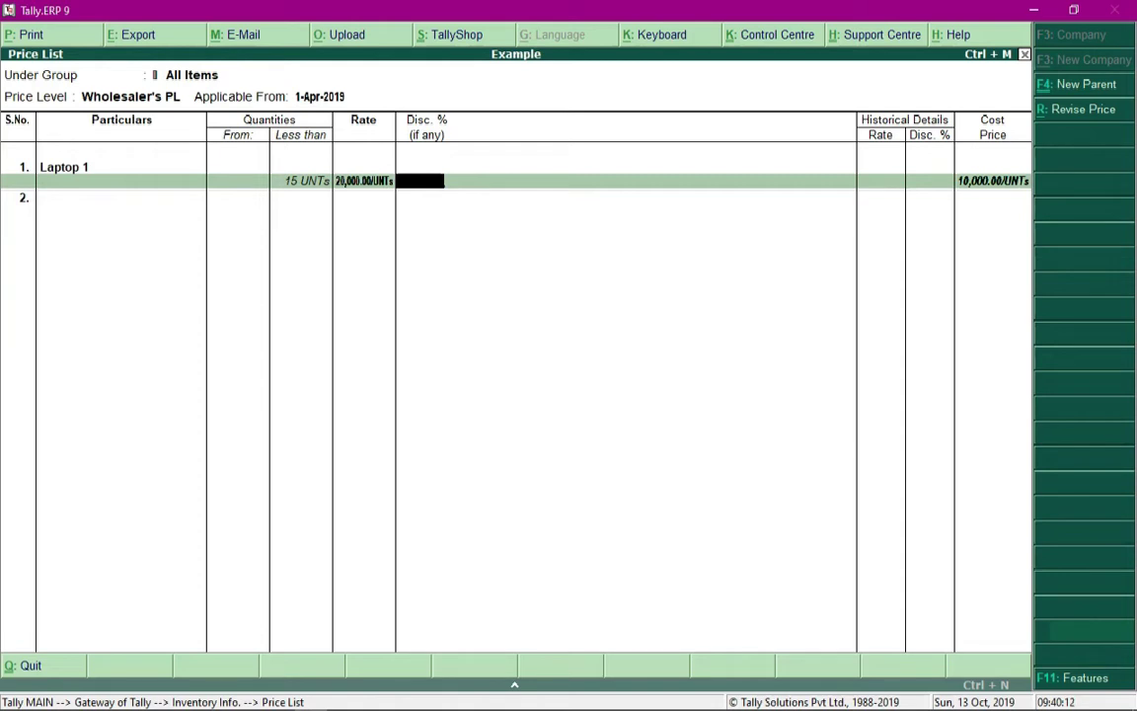
{"action": "key", "text": "Return"}
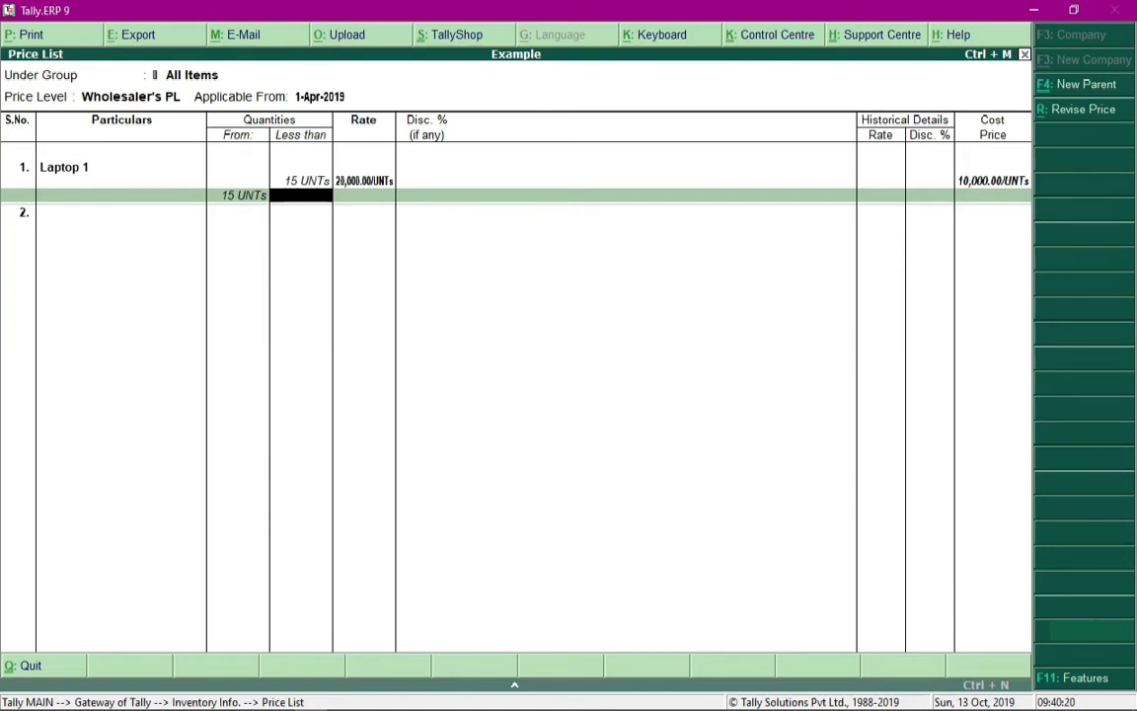
- Set Laptop 1's slab from 15 to less than 25 units to a rate of 18,000 with a 1% discount
{"action": "type", "text": "25"}
{"action": "key", "text": "Return"}
{"action": "type", "text": "1"}
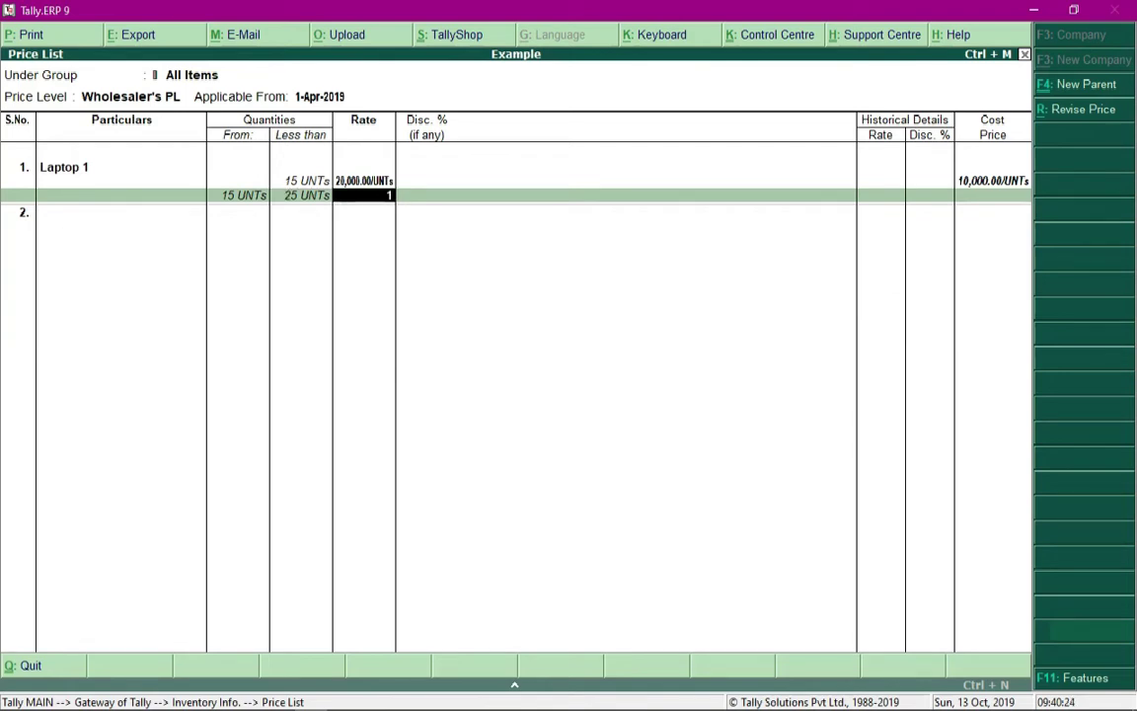
{"action": "type", "text": "8000"}
{"action": "key", "text": "Return"}
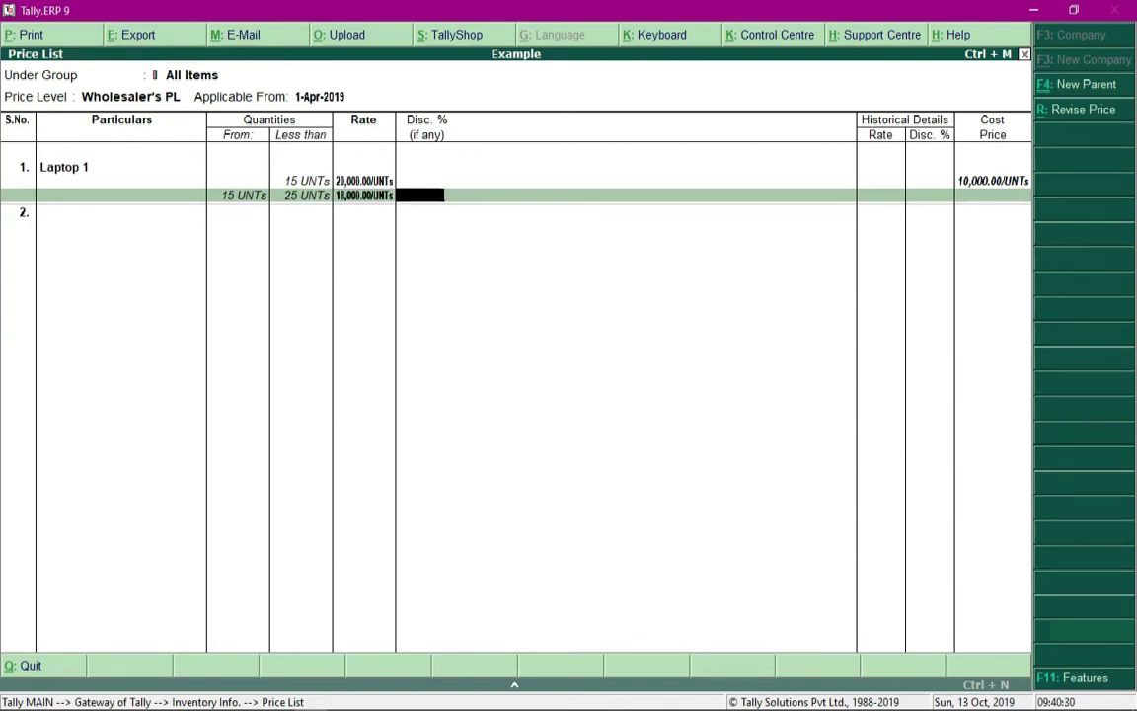
{"action": "type", "text": "1"}
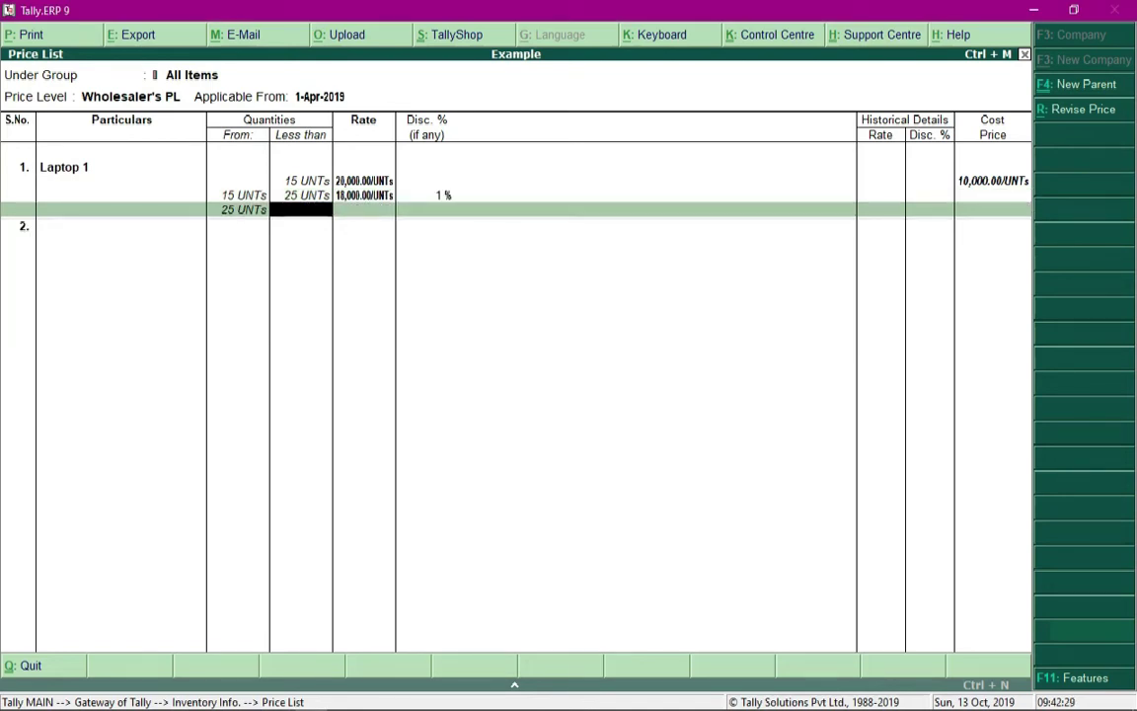
- Set Laptop 1's open-ended slab from 25 units to a rate of 16,000 with a 2% discount
{"action": "key", "text": "Return"}
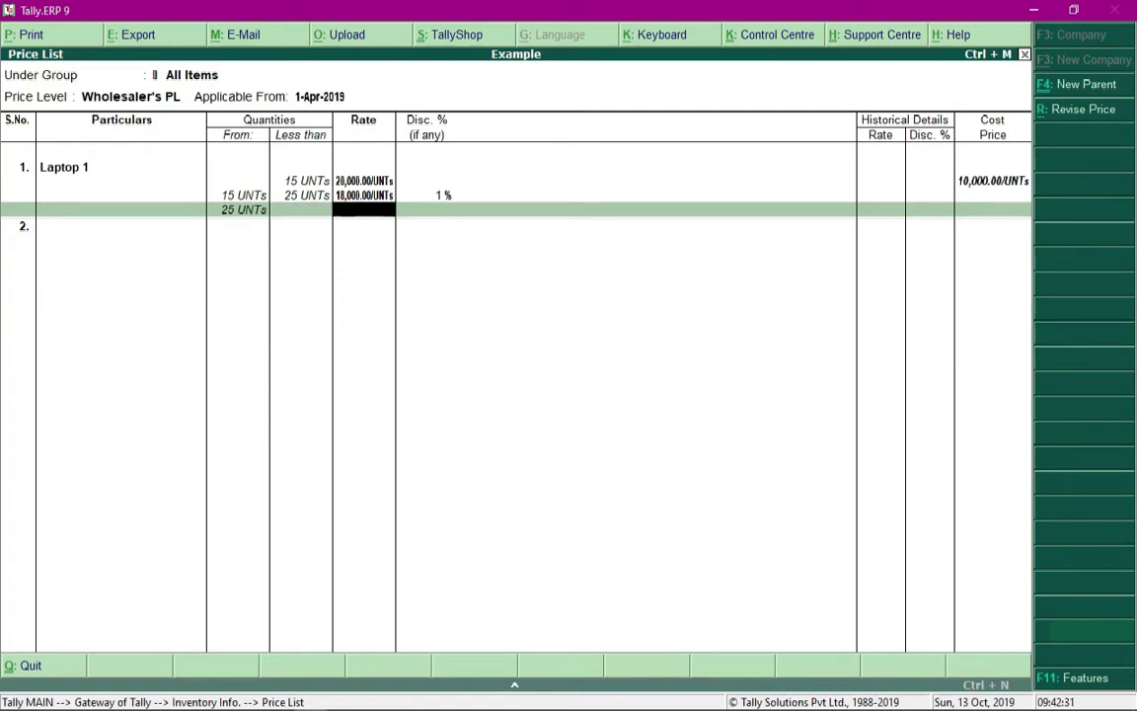
{"action": "type", "text": "16000"}
{"action": "key", "text": "Return"}
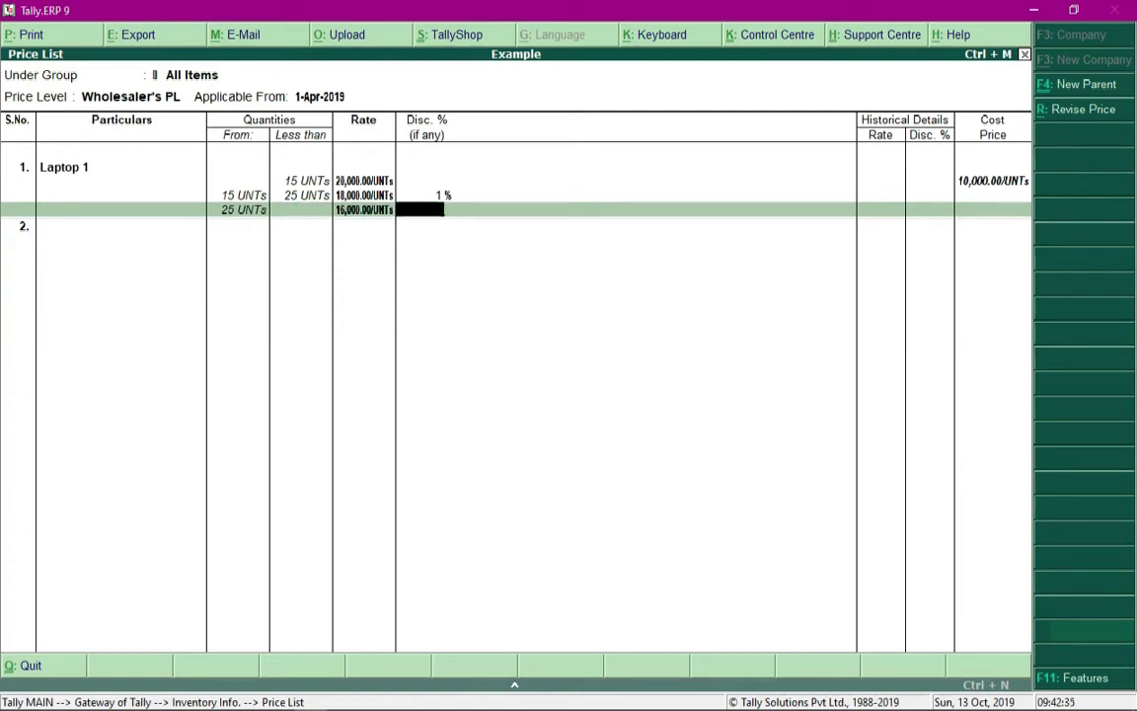
{"action": "type", "text": "2"}
{"action": "key", "text": "Return"}
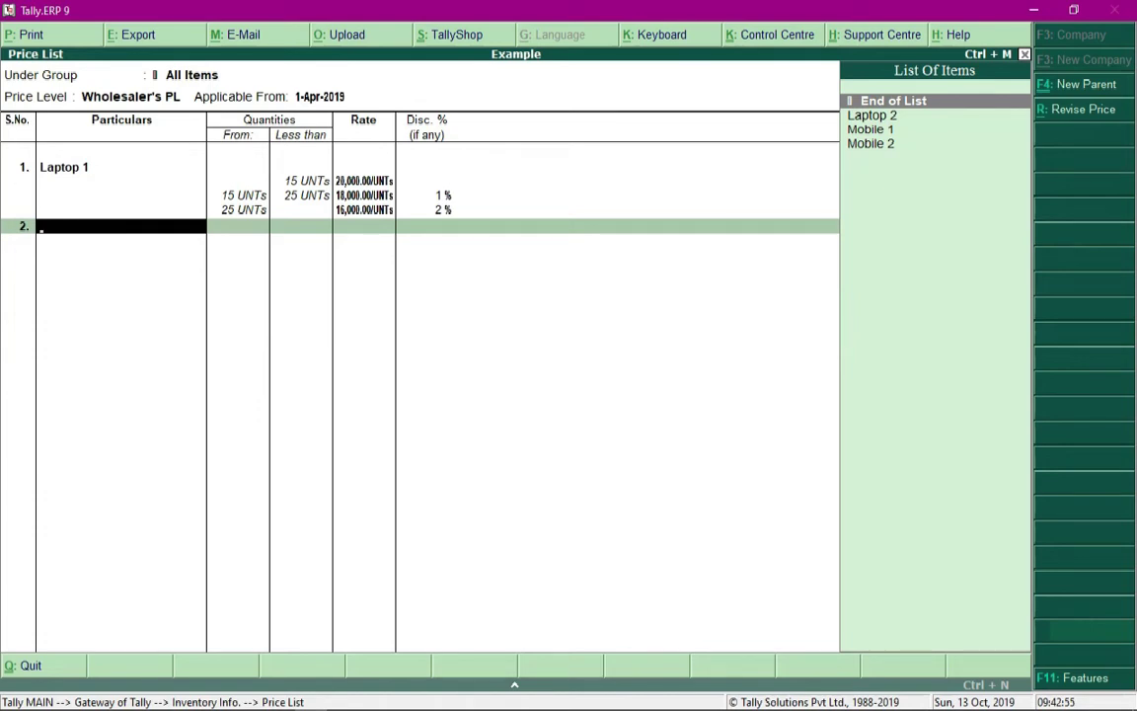
- Add Laptop 2 to the wholesaler price list with a rate of 15,000 for less than 15 units and no discount
{"action": "key", "text": "Down"}
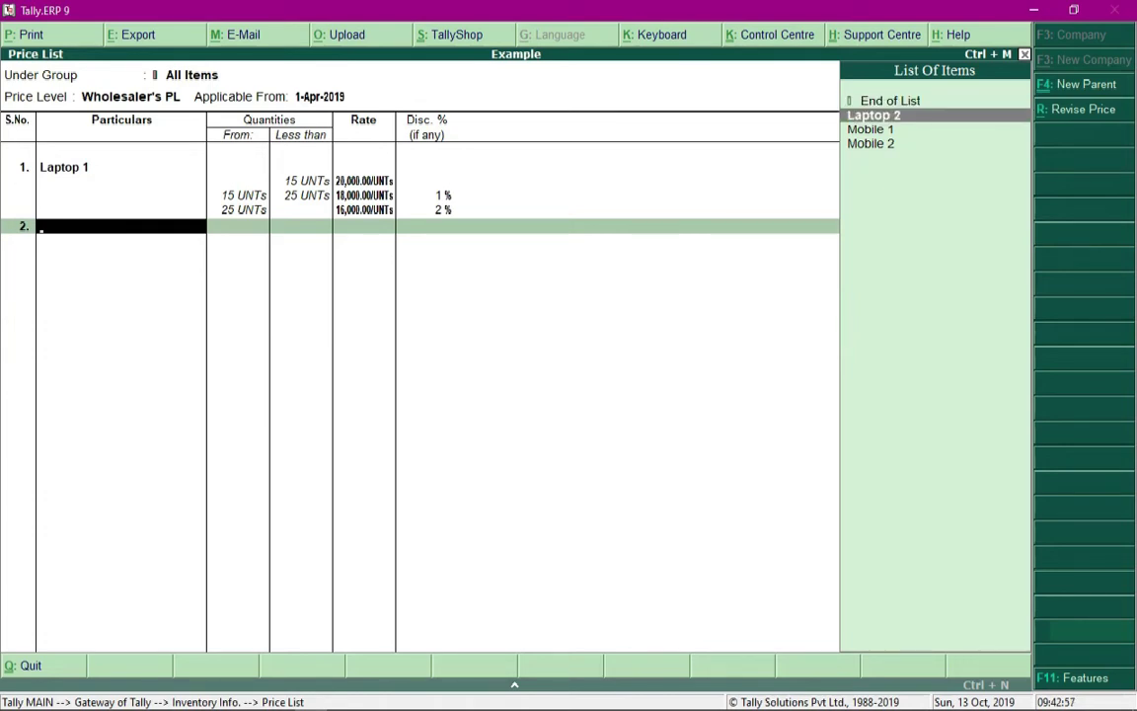
{"action": "key", "text": "Return"}
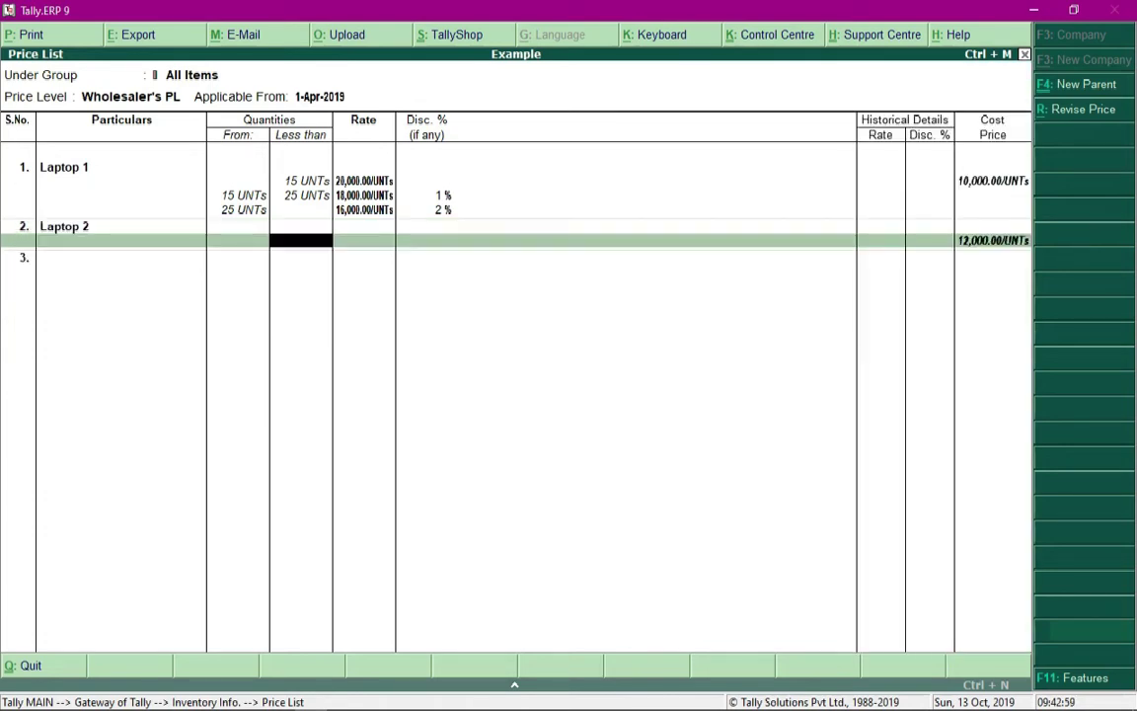
{"action": "type", "text": "15"}
{"action": "key", "text": "Return"}
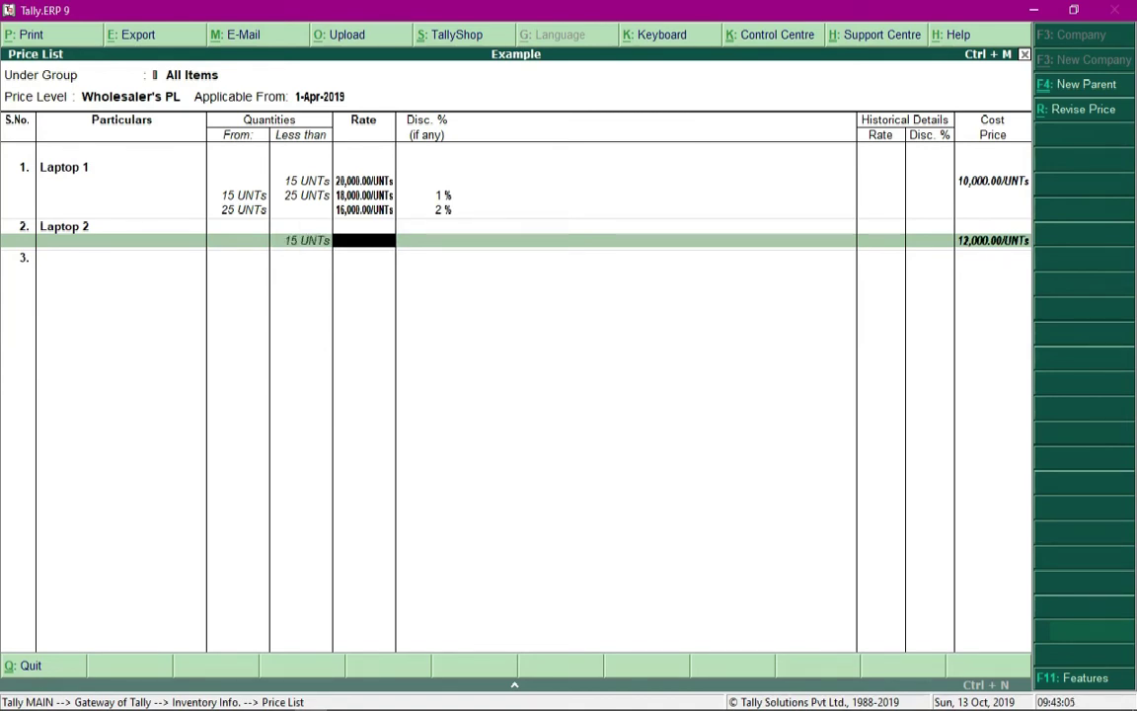
{"action": "type", "text": "15000"}
{"action": "key", "text": "Return"}
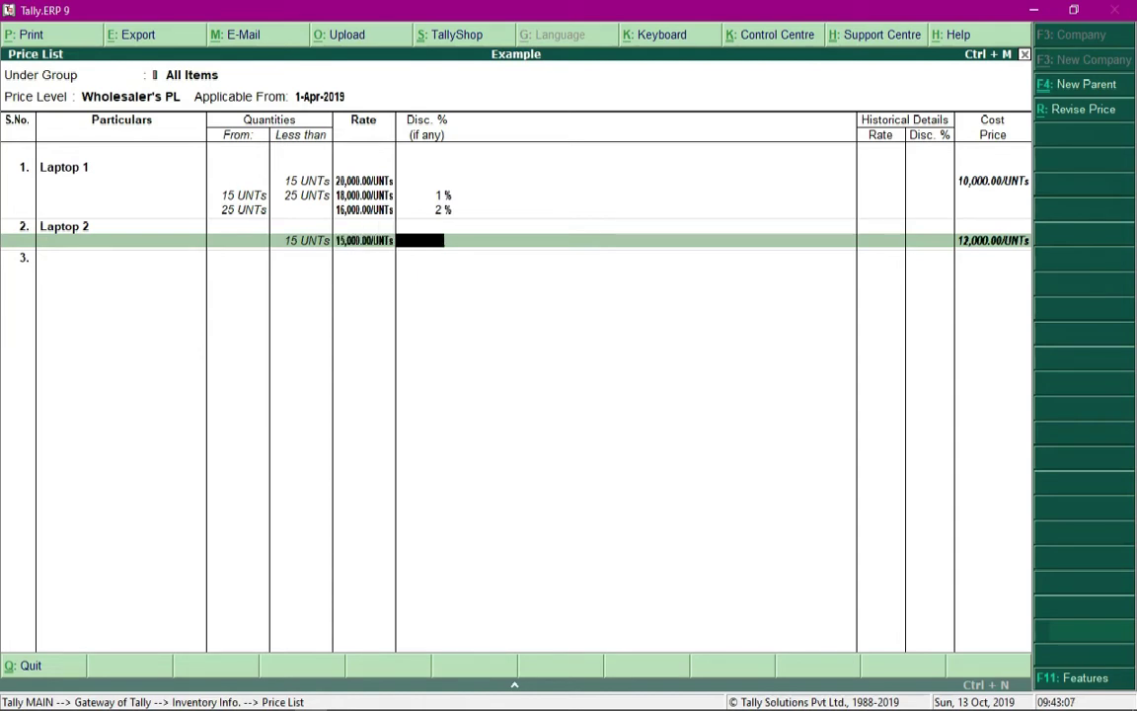
{"action": "key", "text": "Return"}
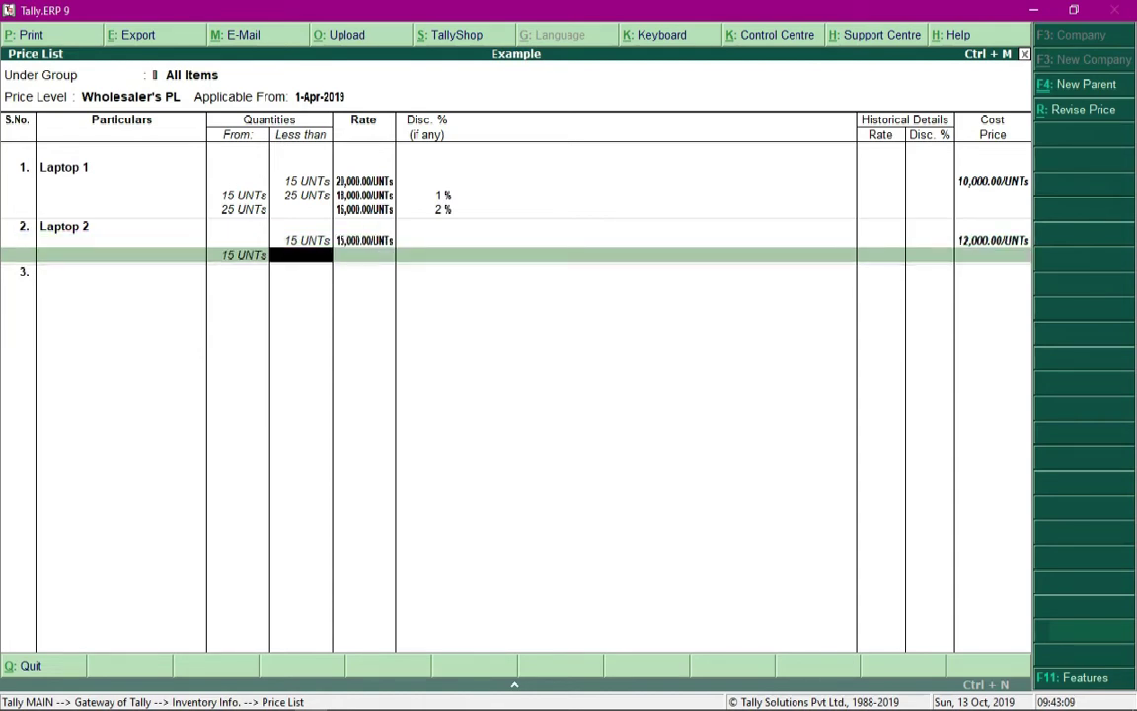
- Set Laptop 2's open-ended slab from 15 units to a rate of 13,000 with a 1% discount
{"action": "key", "text": "Return"}
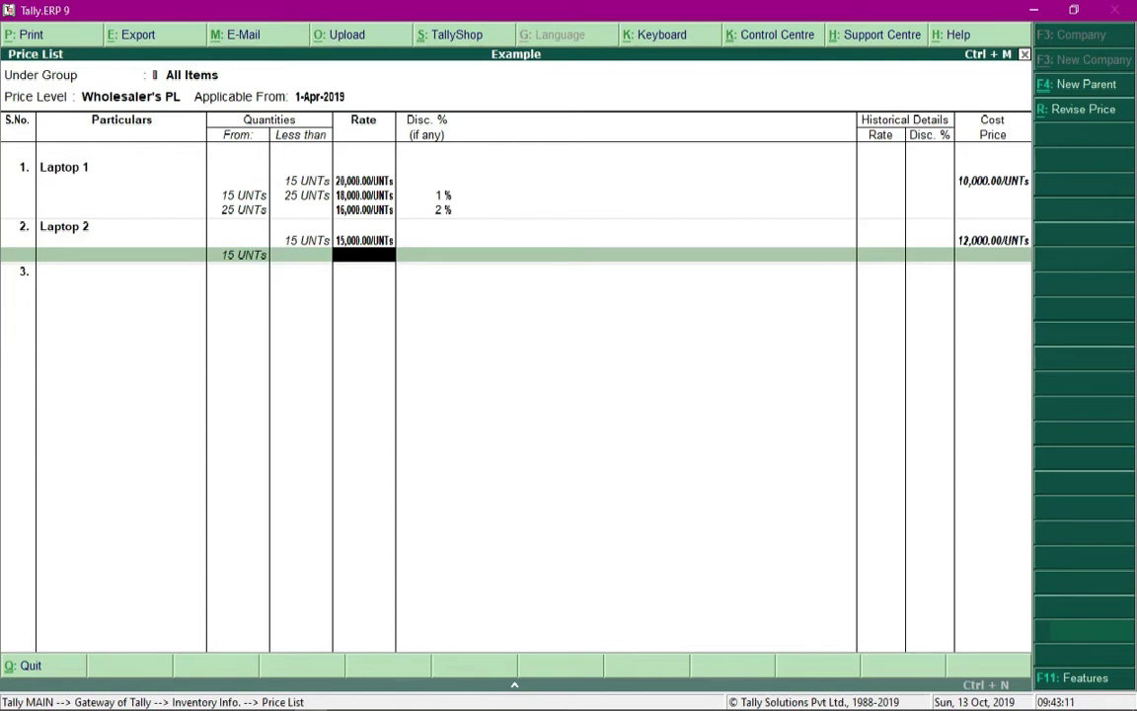
{"action": "type", "text": "13000"}
{"action": "key", "text": "Return"}
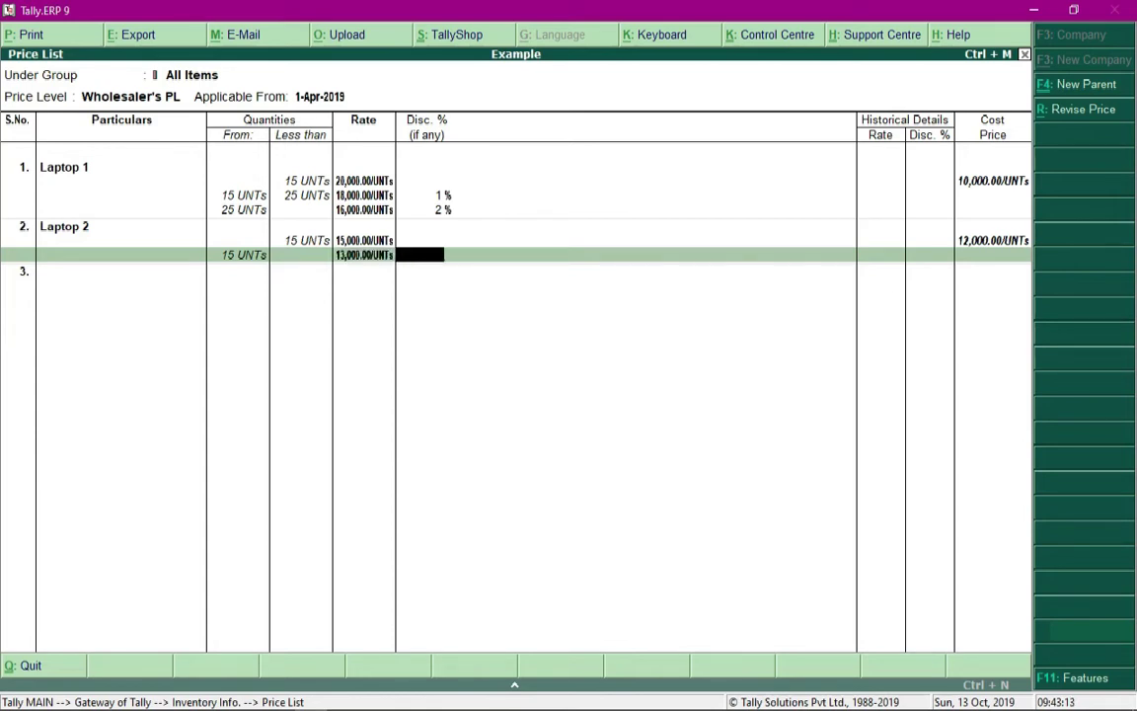
{"action": "type", "text": "1"}
{"action": "key", "text": "Return"}
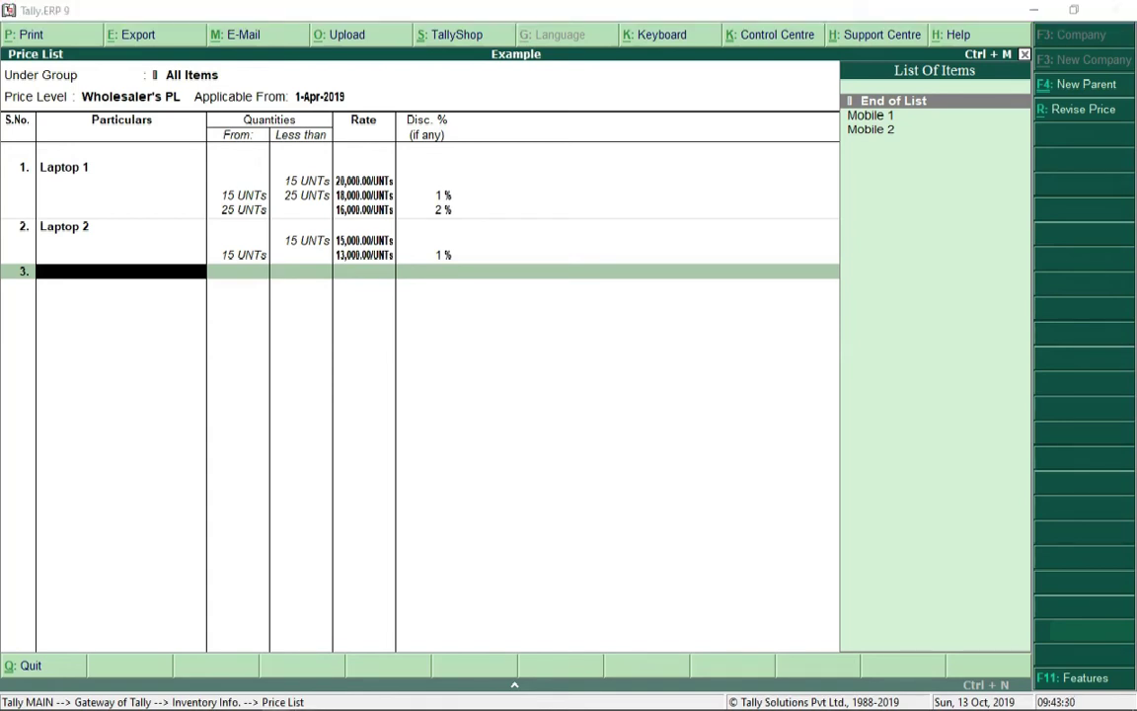
- Add Mobile 1 to the wholesaler price list with a rate of 6,000 for less than 25 units and no discount
{"action": "key", "text": "Down"}
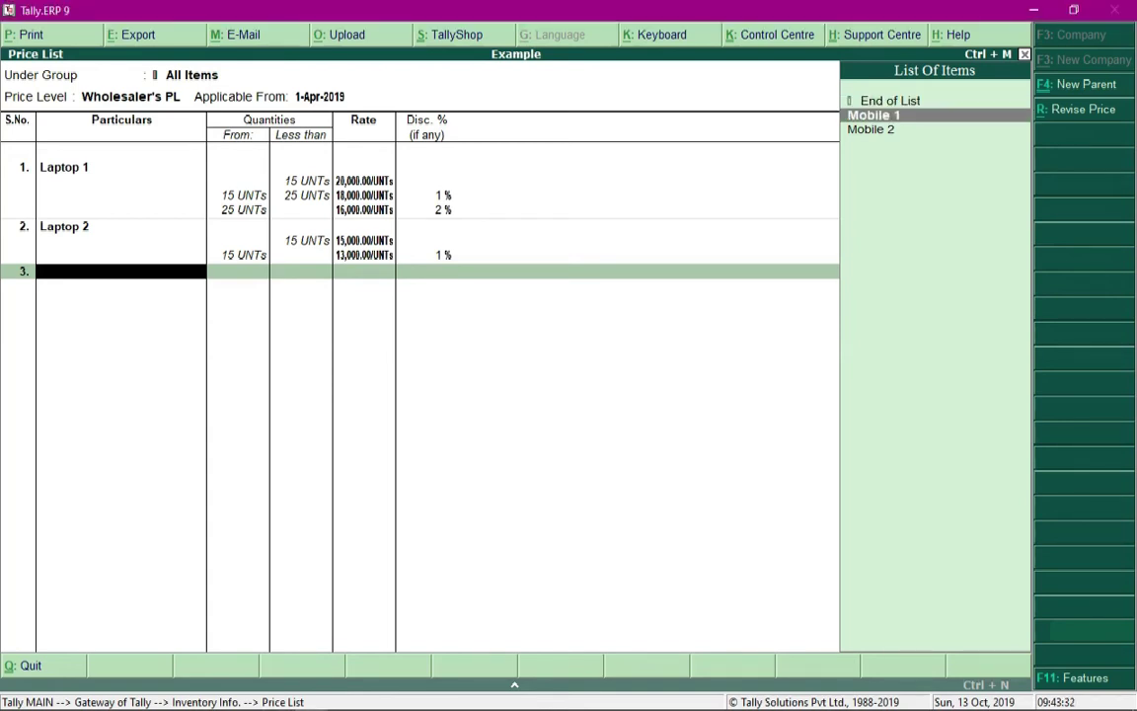
{"action": "key", "text": "Return"}
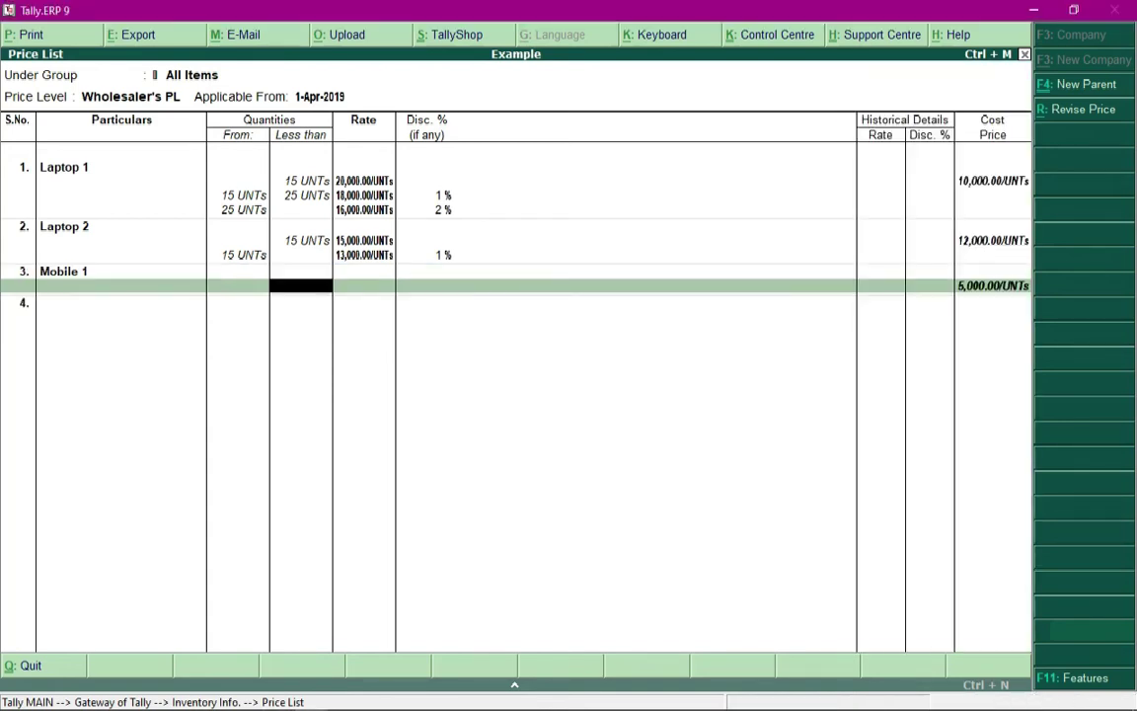
{"action": "type", "text": "25"}
{"action": "key", "text": "Return"}
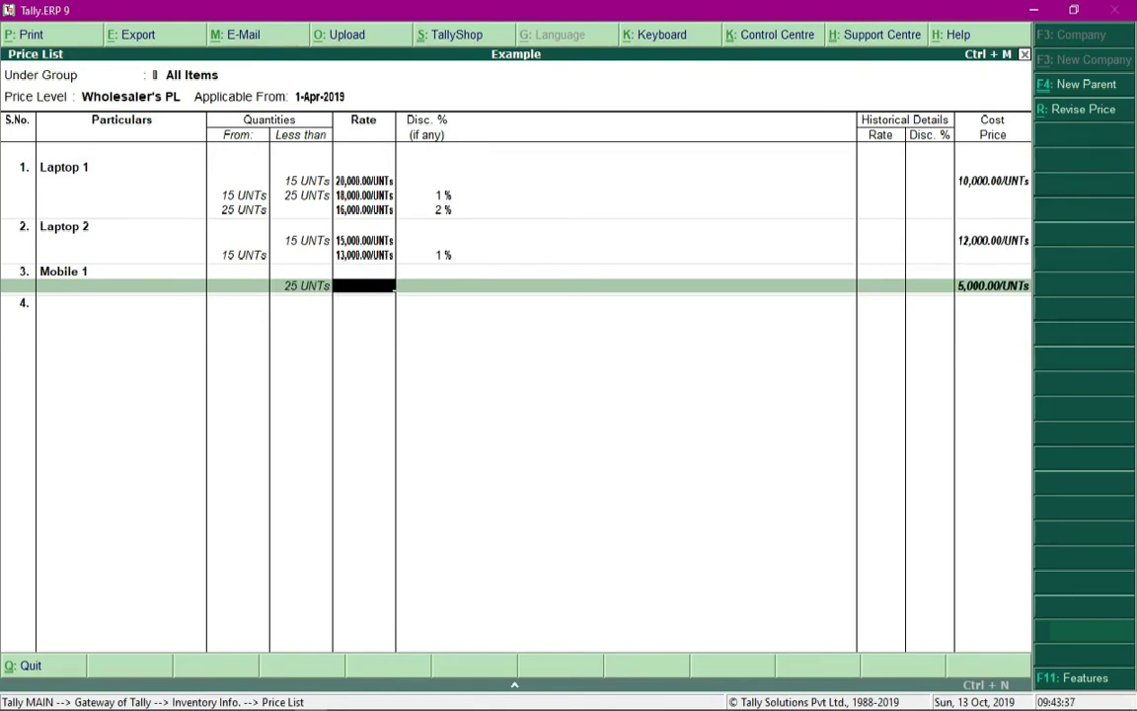
{"action": "type", "text": "6000"}
{"action": "key", "text": "Return"}
{"action": "key", "text": "Return"}
- Set Mobile 1's open-ended slab from 25 units to a rate of 5,000 with a 2% discount
{"action": "key", "text": "Return"}
{"action": "type", "text": "5000"}
{"action": "key", "text": "Return"}
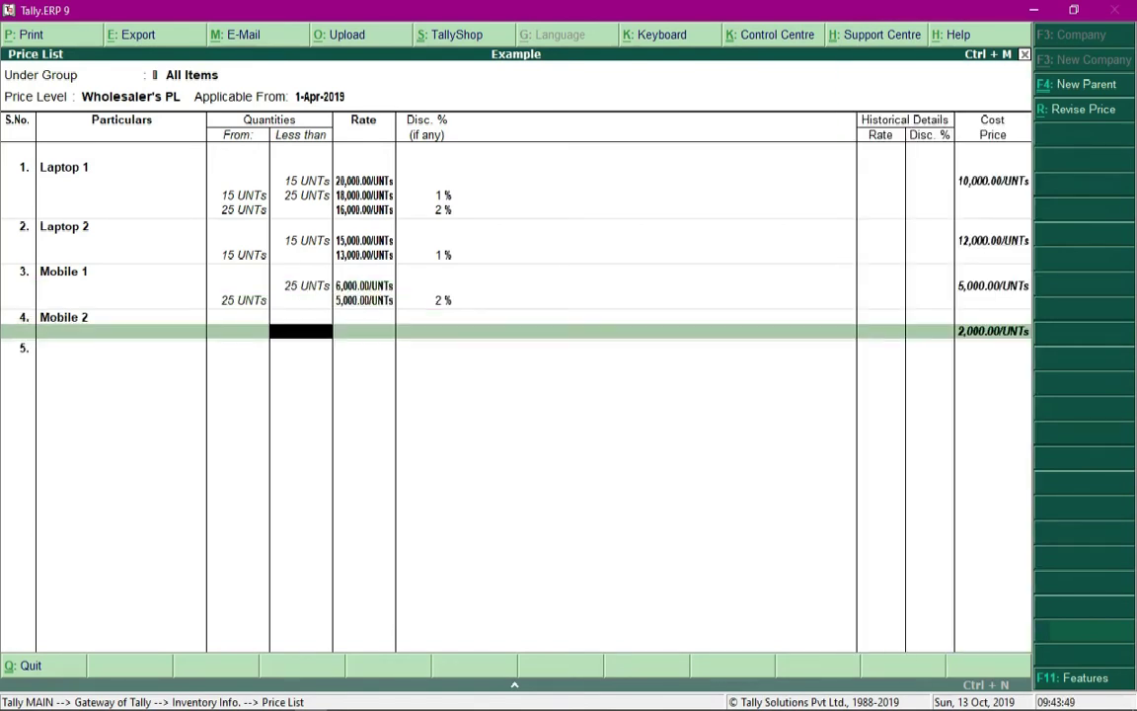
- Set Mobile 2's wholesale rate to 3,500 for less than 30 units with no discount
{"action": "type", "text": "30"}
{"action": "key", "text": "Return"}
{"action": "type", "text": "3"}
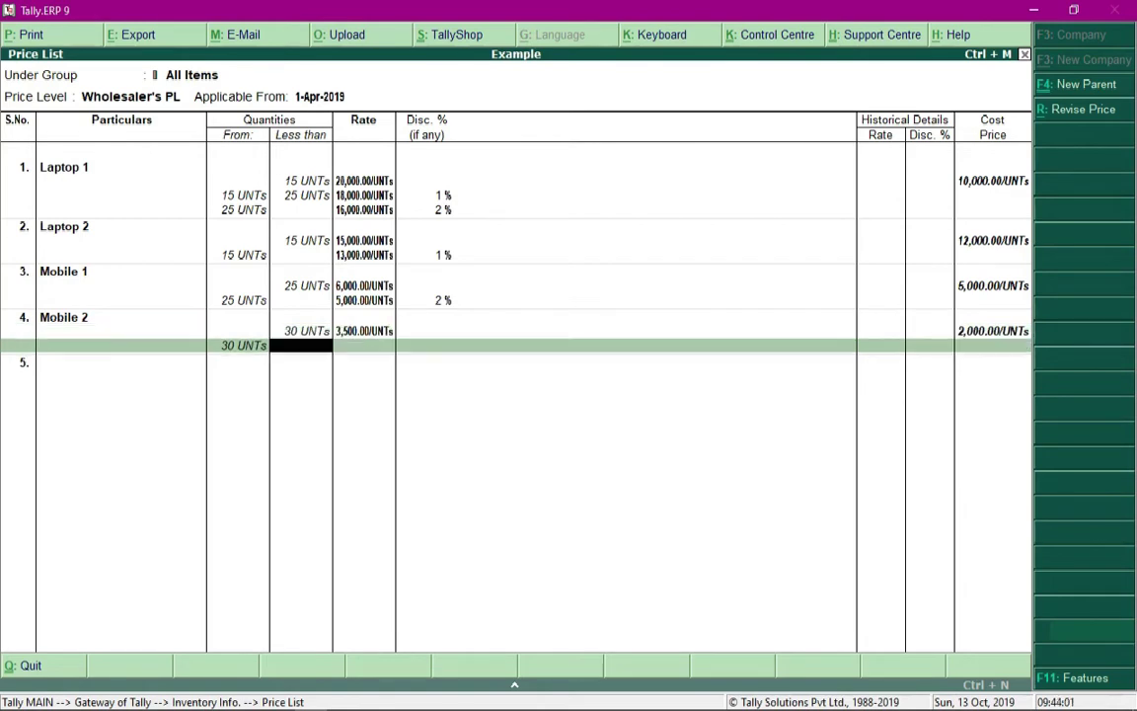
- Set Mobile 2's open-ended slab from 30 units to a rate of 2,500 with a 2% discount and save the wholesaler price list
{"action": "type", "text": "2500"}
{"action": "key", "text": "Return"}
{"action": "type", "text": "2"}
{"action": "key", "text": "Return"}
{"action": "key", "text": "Return"}
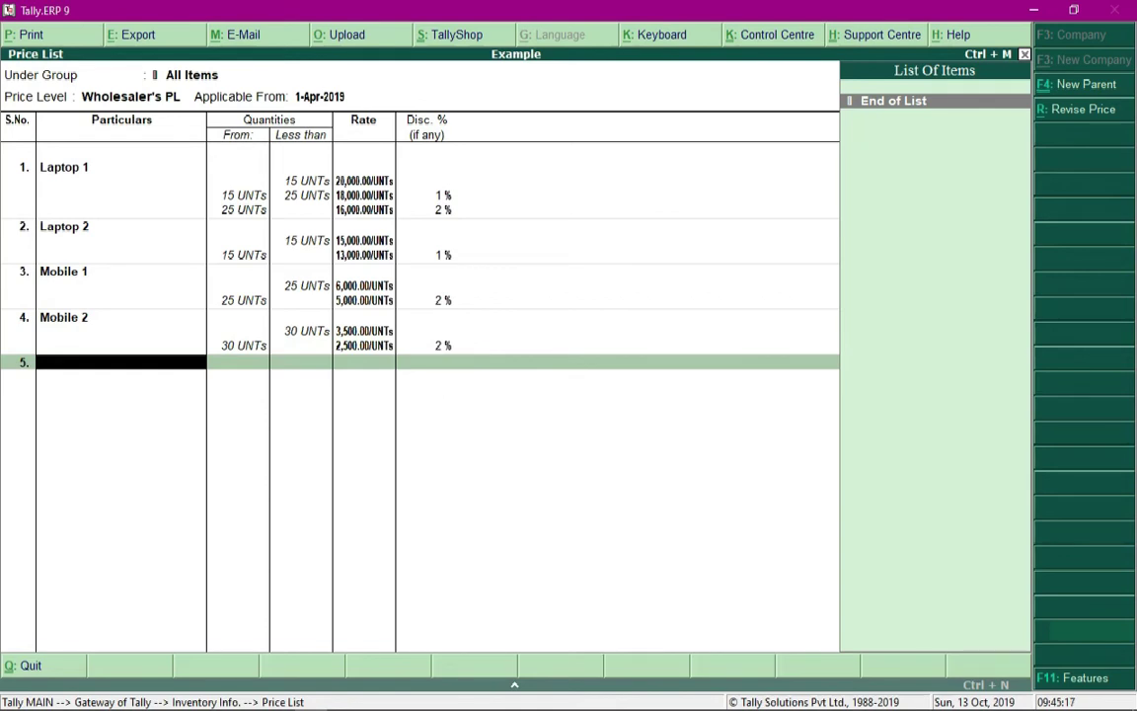
{"action": "key", "text": "ctrl+a"}
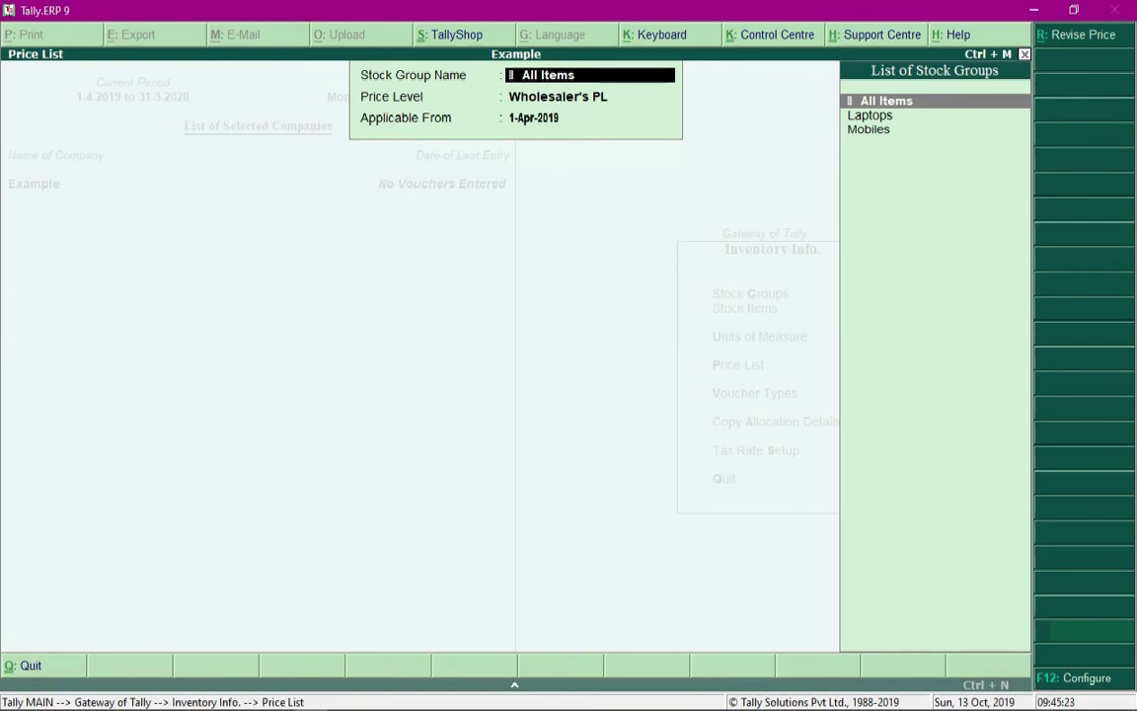
- Open the Retail PL price list for all items, applicable from 1-Apr-2019
{"action": "key", "text": "Return"}
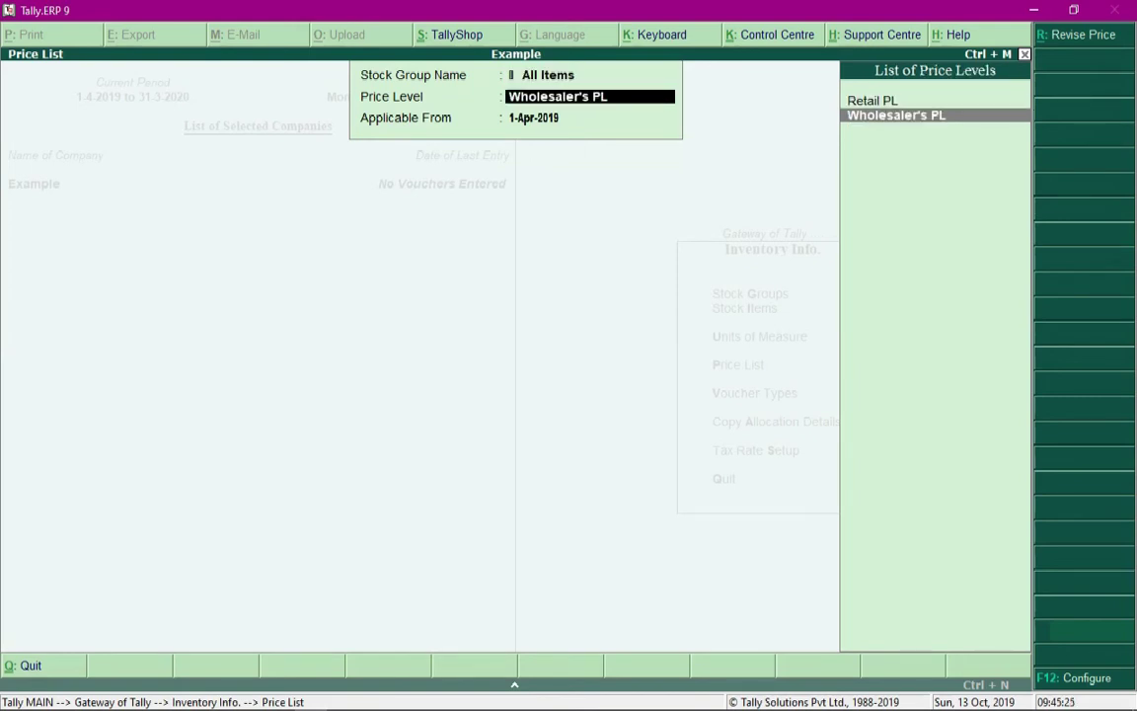
{"action": "left_click", "coordinate": [874, 100]}
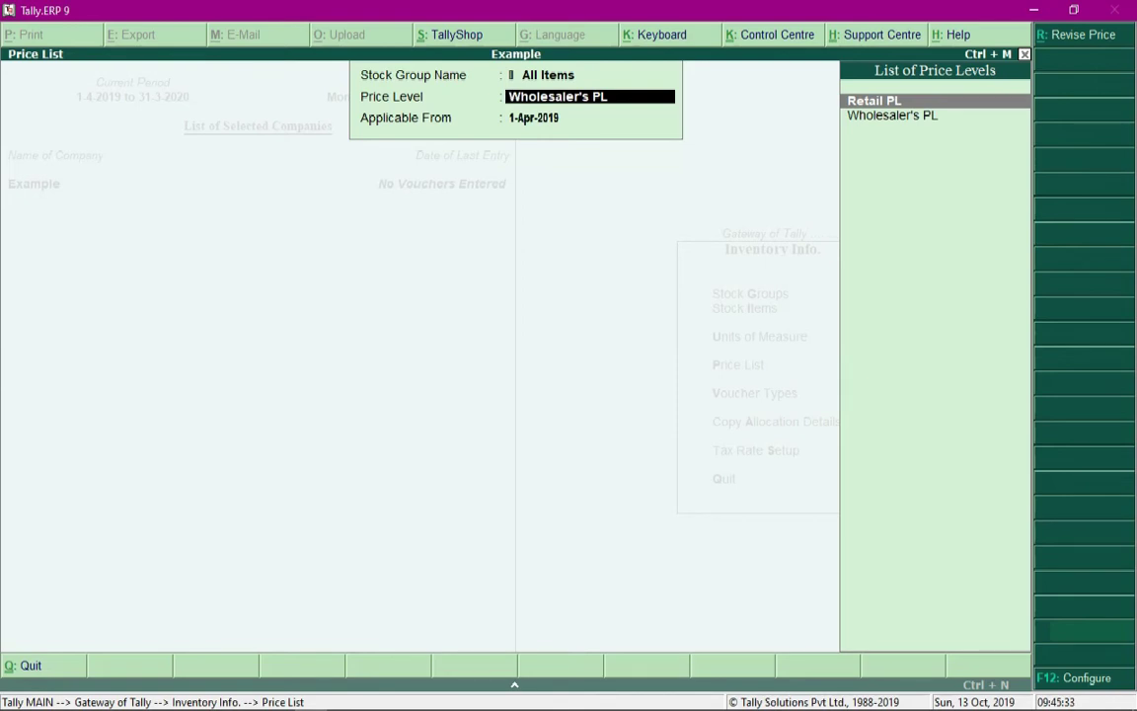
{"action": "key", "text": "Return"}
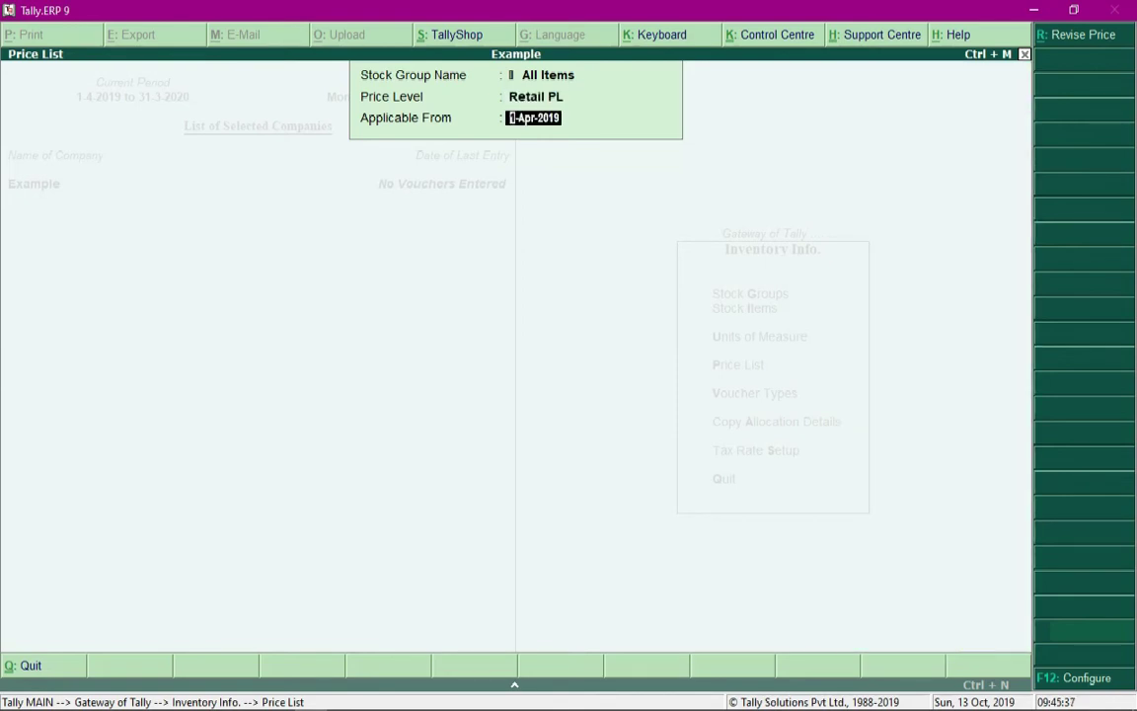
{"action": "key", "text": "Return"}
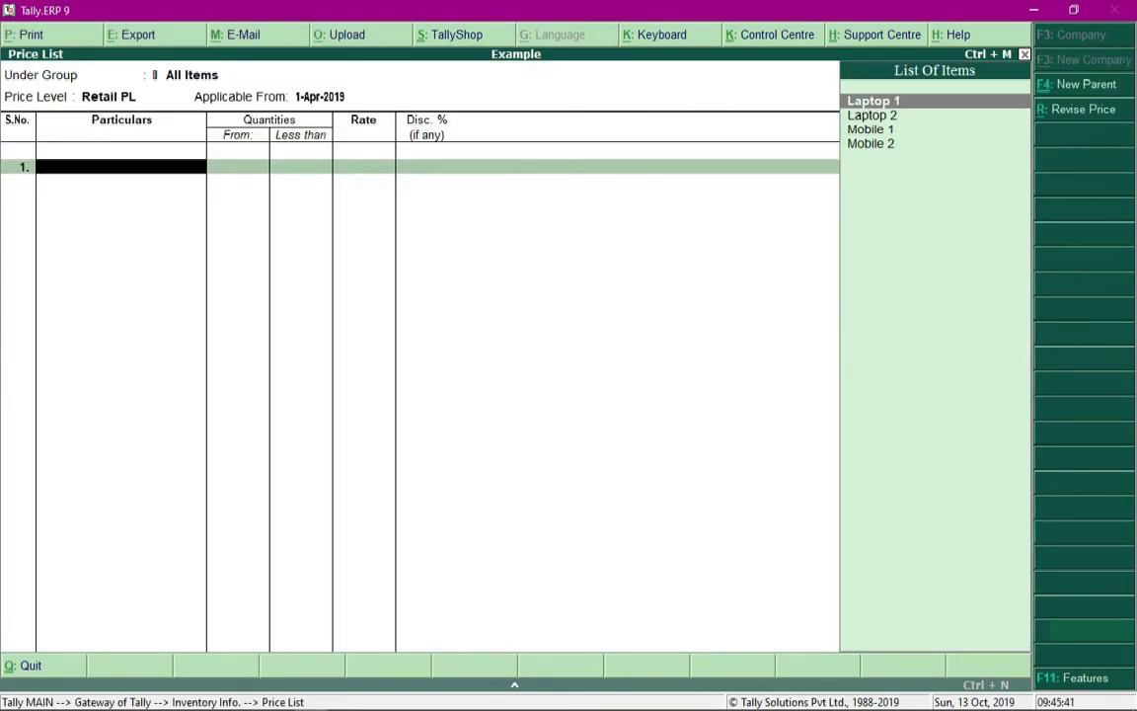
- Add Laptop 1 to the retail price list at 24,000 for less than 25 units and 20,000 from 25 units, without discounts
{"action": "key", "text": "Return"}
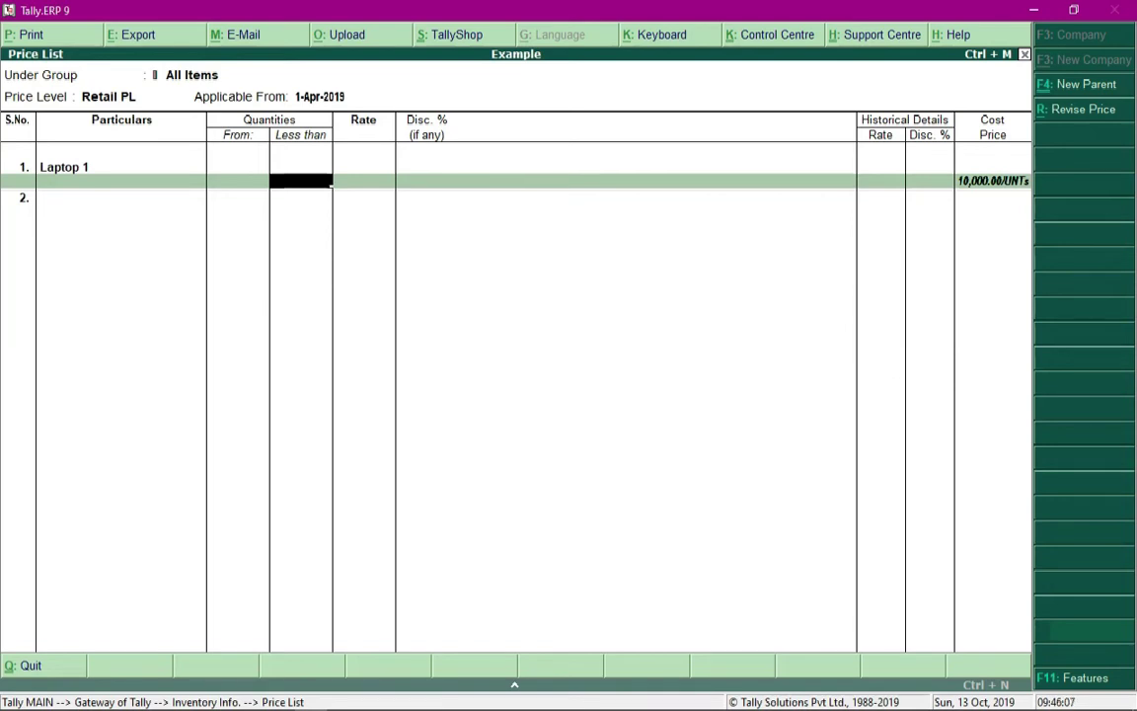
{"action": "type", "text": "25"}
{"action": "key", "text": "Return"}
{"action": "type", "text": "2"}
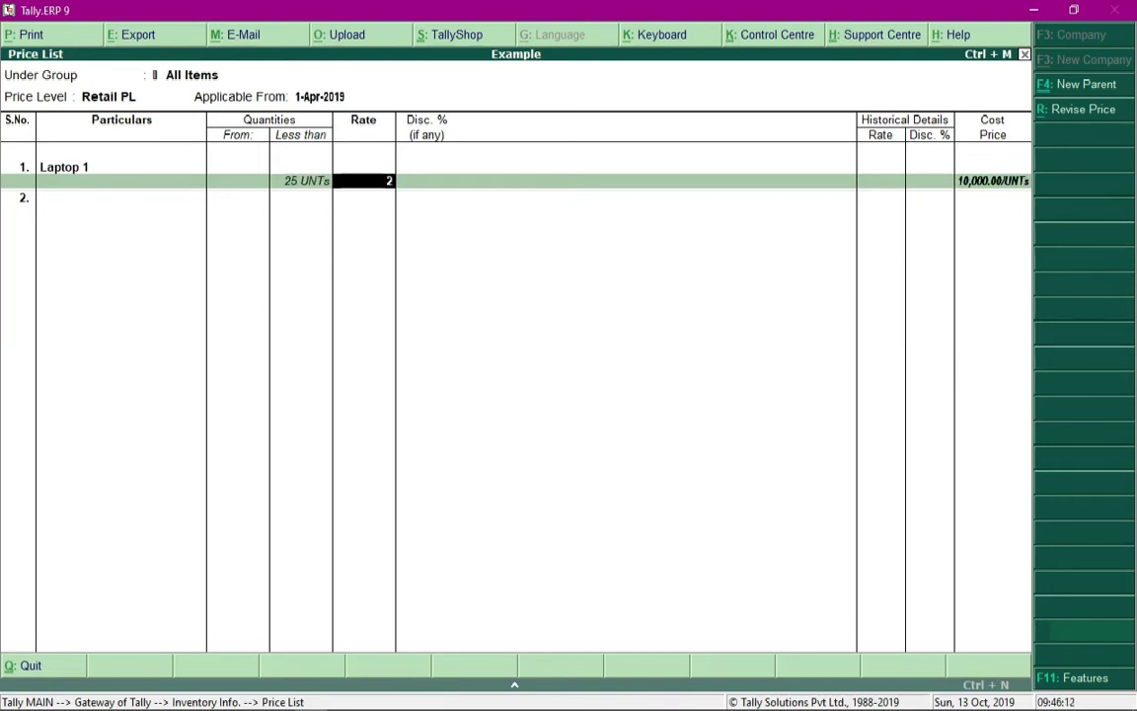
{"action": "type", "text": "4,000"}
{"action": "key", "text": "Return"}
{"action": "key", "text": "Return"}
{"action": "type", "text": "20000"}
{"action": "key", "text": "Return"}
- Add Laptop 2 to the retail price list with a rate of 20,000 for less than 25 units and no discount
{"action": "key", "text": "Down"}
{"action": "key", "text": "Return"}
{"action": "type", "text": "25"}
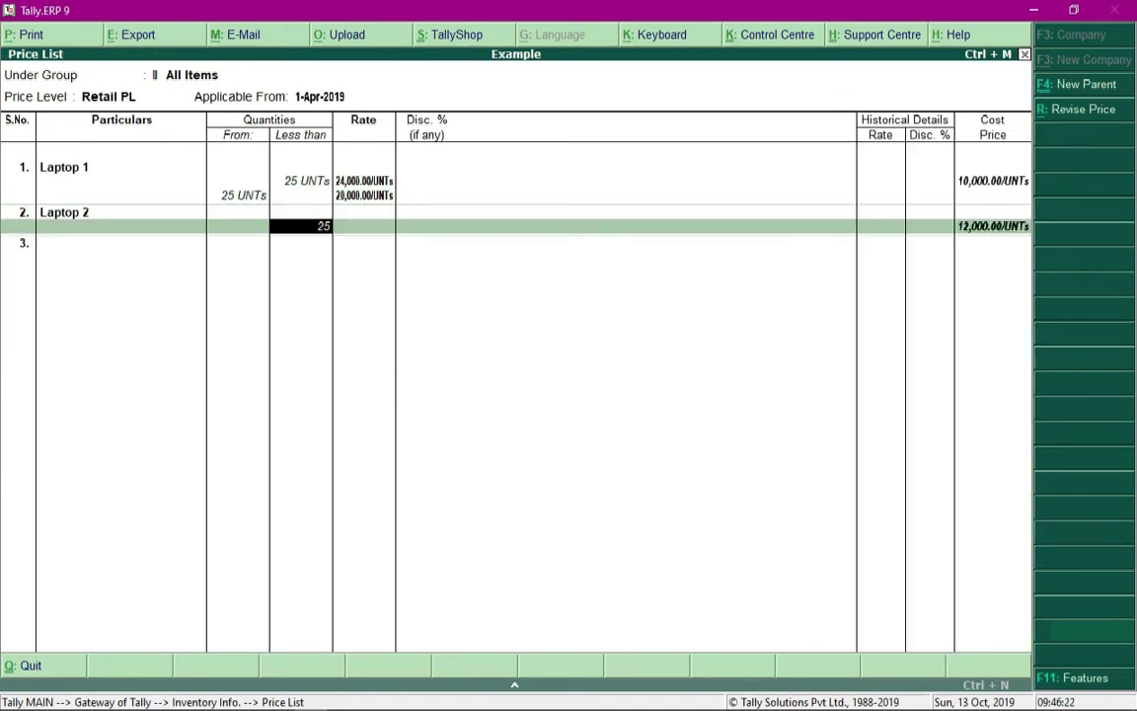
{"action": "key", "text": "Return"}
{"action": "type", "text": "20000"}
{"action": "key", "text": "Return"}
{"action": "key", "text": "Return"}
- Set Laptop 2's open-ended retail slab from 25 units to a rate of 18,500 with a 1% discount
{"action": "key", "text": "Return"}
{"action": "type", "text": "18500"}
{"action": "key", "text": "Return"}
{"action": "type", "text": "1"}
{"action": "key", "text": "Return"}
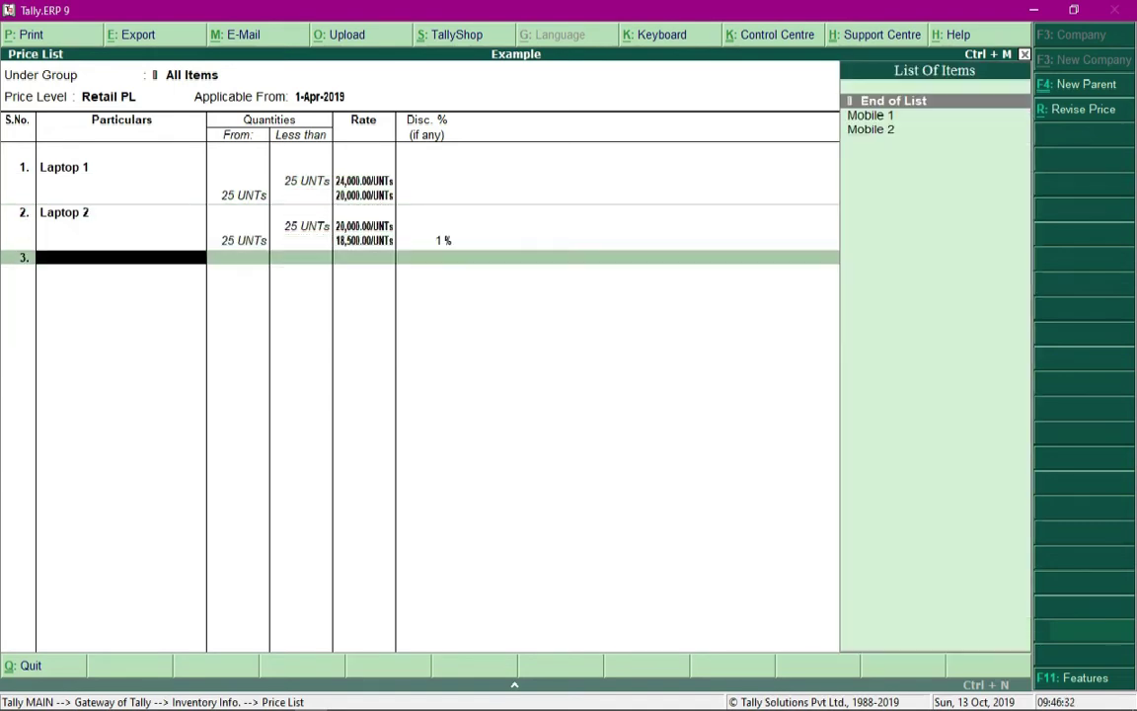
- Add Mobile 1 to the retail price list at 7,999 for less than 40 units and 5,999 from 40 units, without discounts
{"action": "key", "text": "Down"}
{"action": "key", "text": "Return"}
{"action": "type", "text": "40"}
{"action": "key", "text": "Return"}
{"action": "type", "text": "7999"}
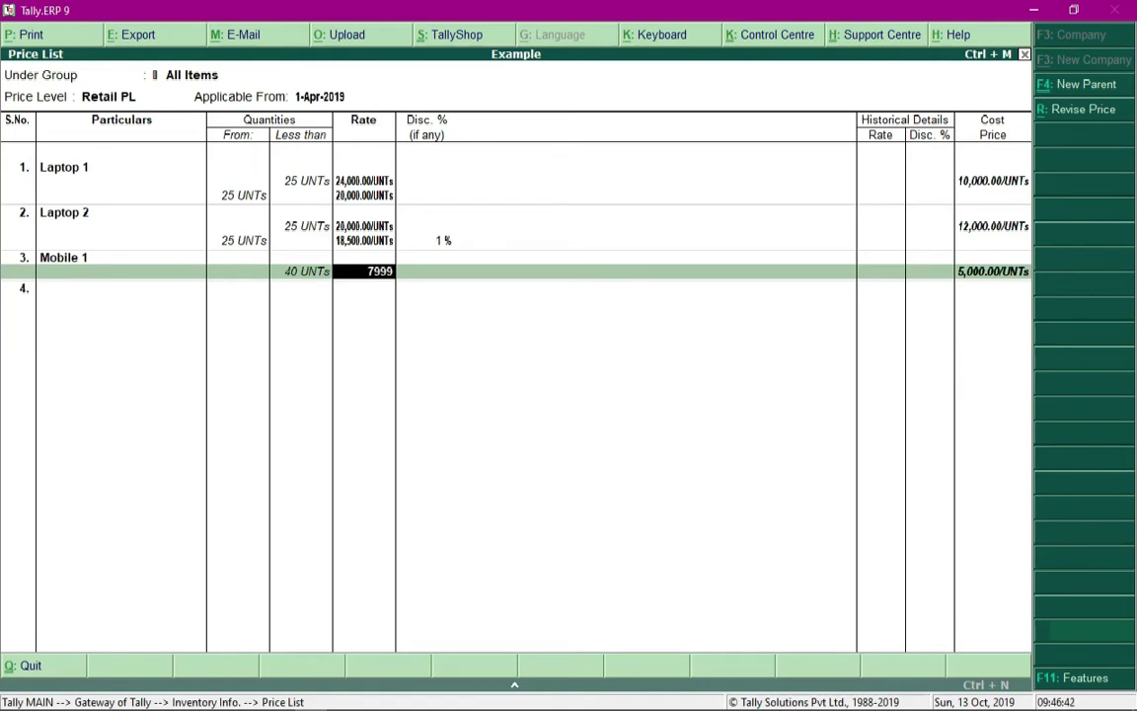
{"action": "key", "text": "Return"}
{"action": "key", "text": "Return"}
{"action": "type", "text": "5999"}
{"action": "key", "text": "Return"}
{"action": "key", "text": "Return"}
- Add Mobile 2 at 2,500 for less than 30 units and 2,200 from 30 units, and save the retail price list
{"action": "key", "text": "Return"}
{"action": "type", "text": "30 UNTs"}
{"action": "key", "text": "Return"}
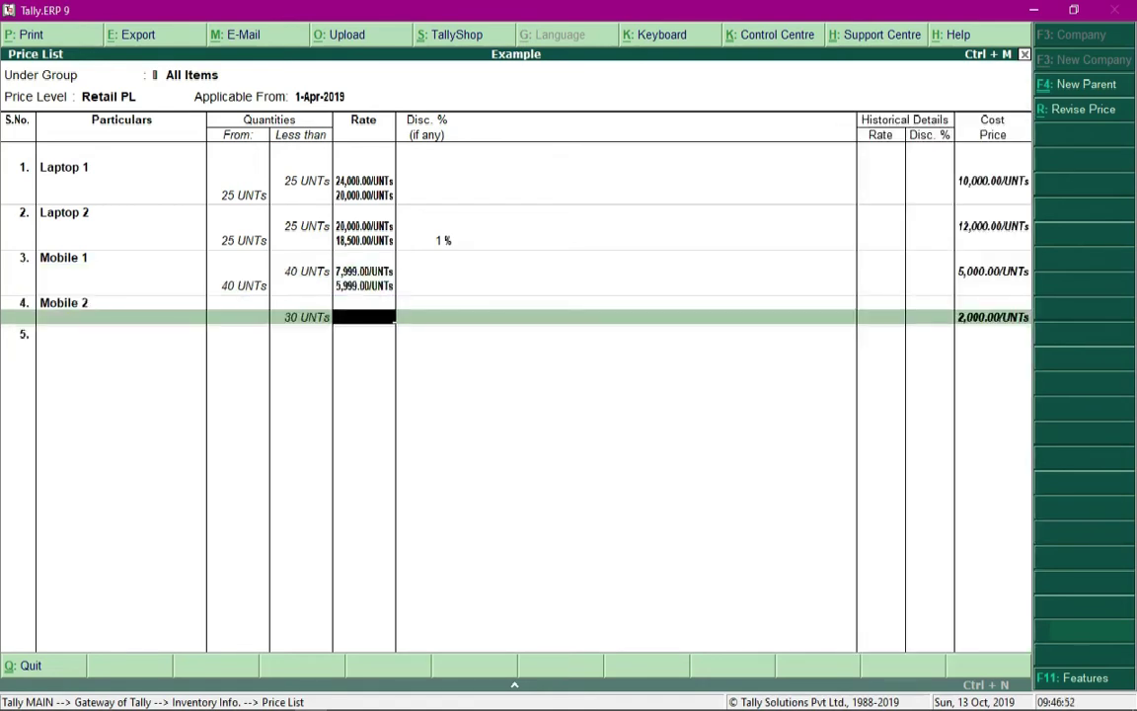
{"action": "type", "text": "2500"}
{"action": "key", "text": "Return"}
{"action": "key", "text": "Return"}
{"action": "type", "text": "2200"}
{"action": "key", "text": "Return"}
{"action": "key", "text": "Return"}
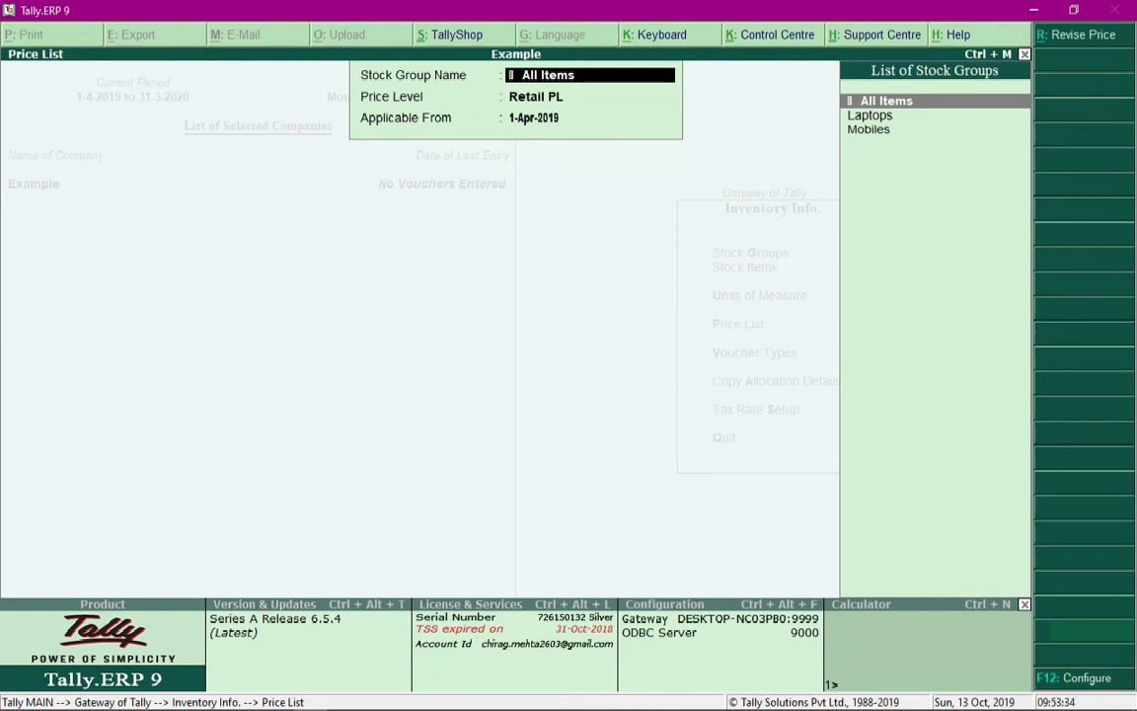
- Leave the price list setup and open a new sales voucher in Accounting Vouchers
{"action": "key", "text": "Escape"}
{"action": "key", "text": "Escape"}
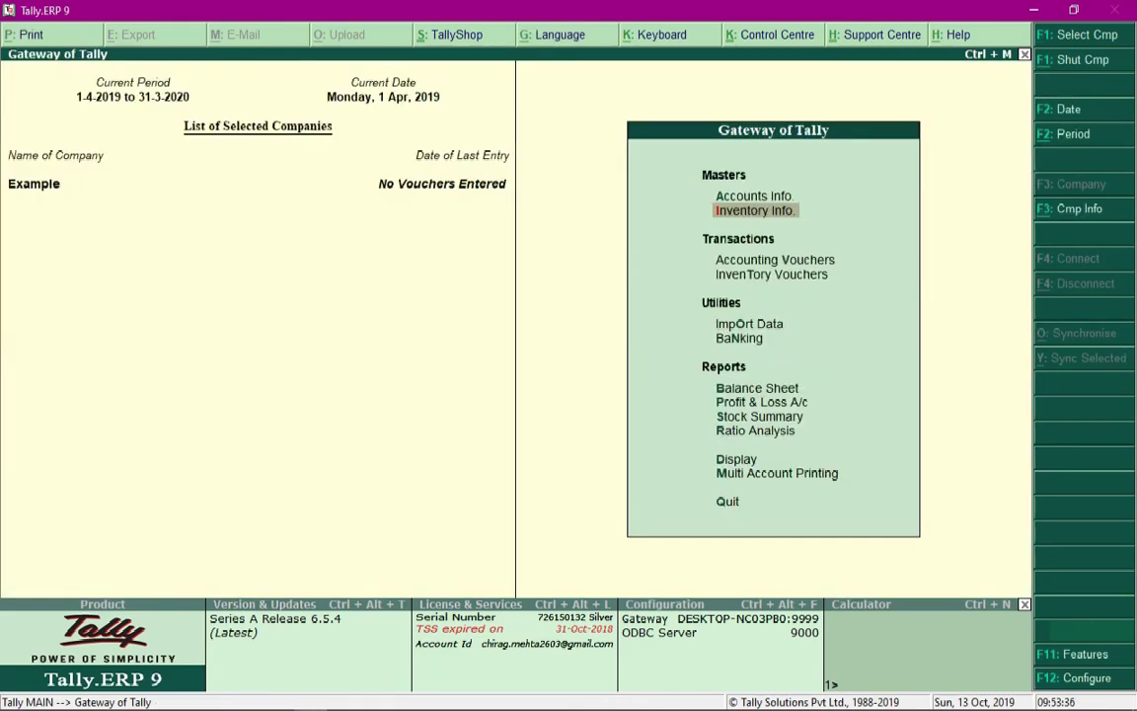
{"action": "key", "text": "Down"}
{"action": "key", "text": "Down"}
{"action": "key", "text": "Up"}
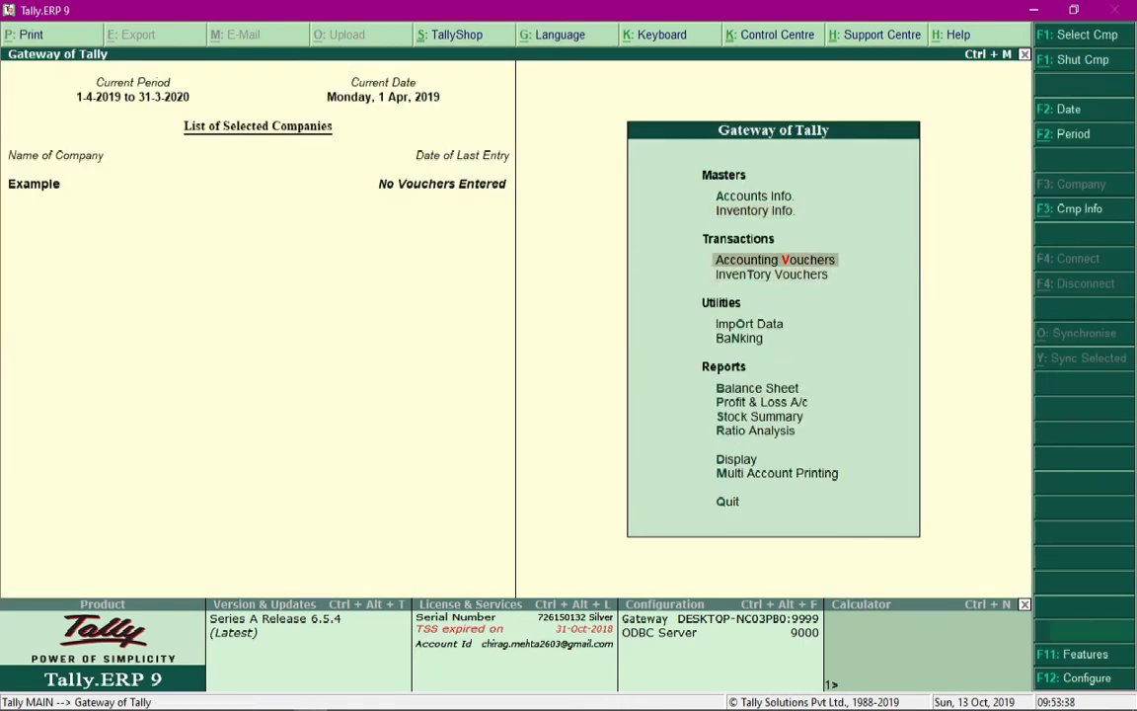
{"action": "key", "text": "Return"}
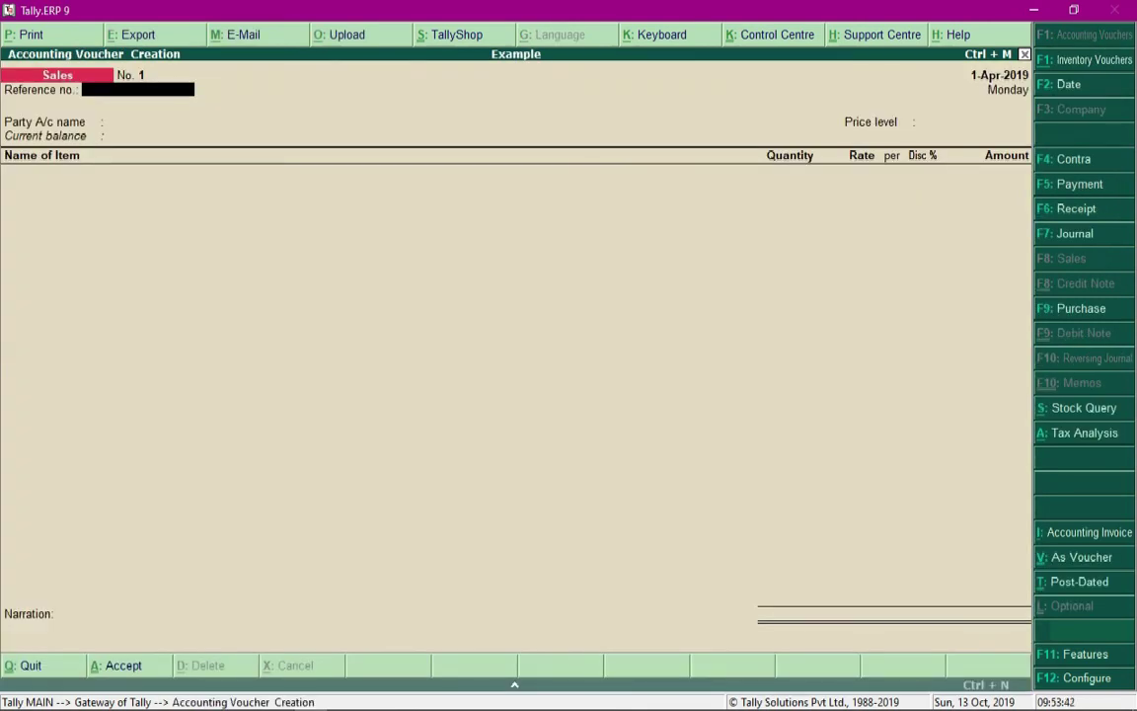
- Enter 123 as the sales voucher's reference number and choose Cash as the party account, accepting its default details
{"action": "type", "text": "123"}
{"action": "key", "text": "Return"}
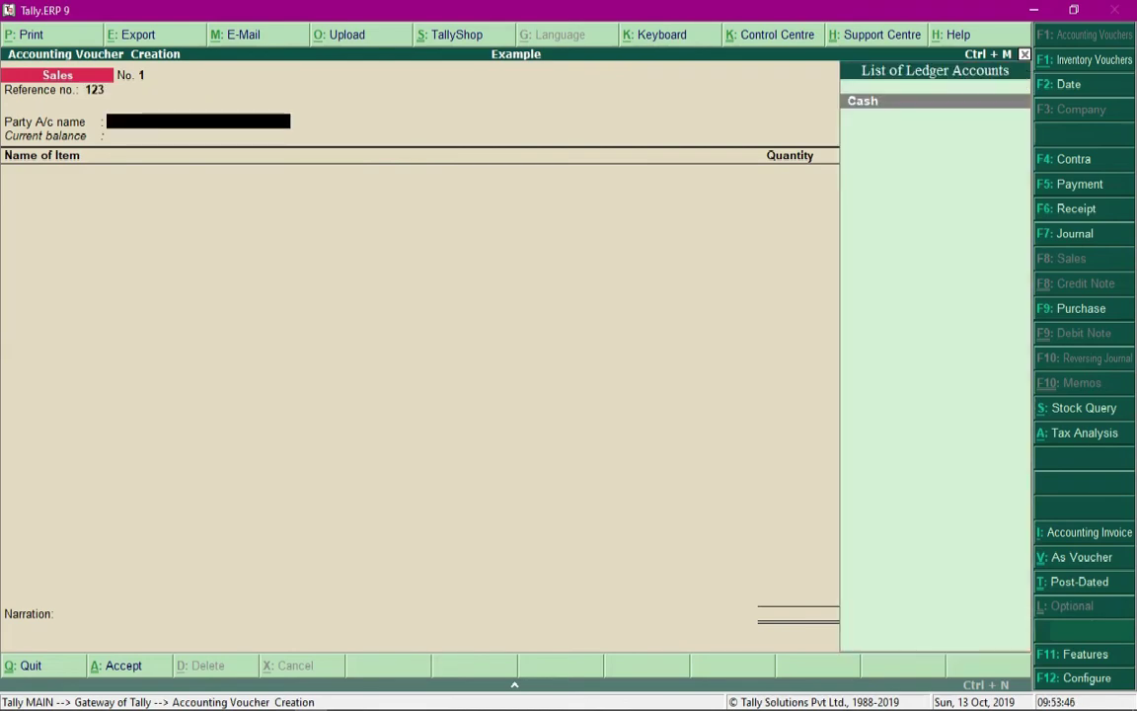
{"action": "key", "text": "Return"}
{"action": "key", "text": "ctrl+a"}
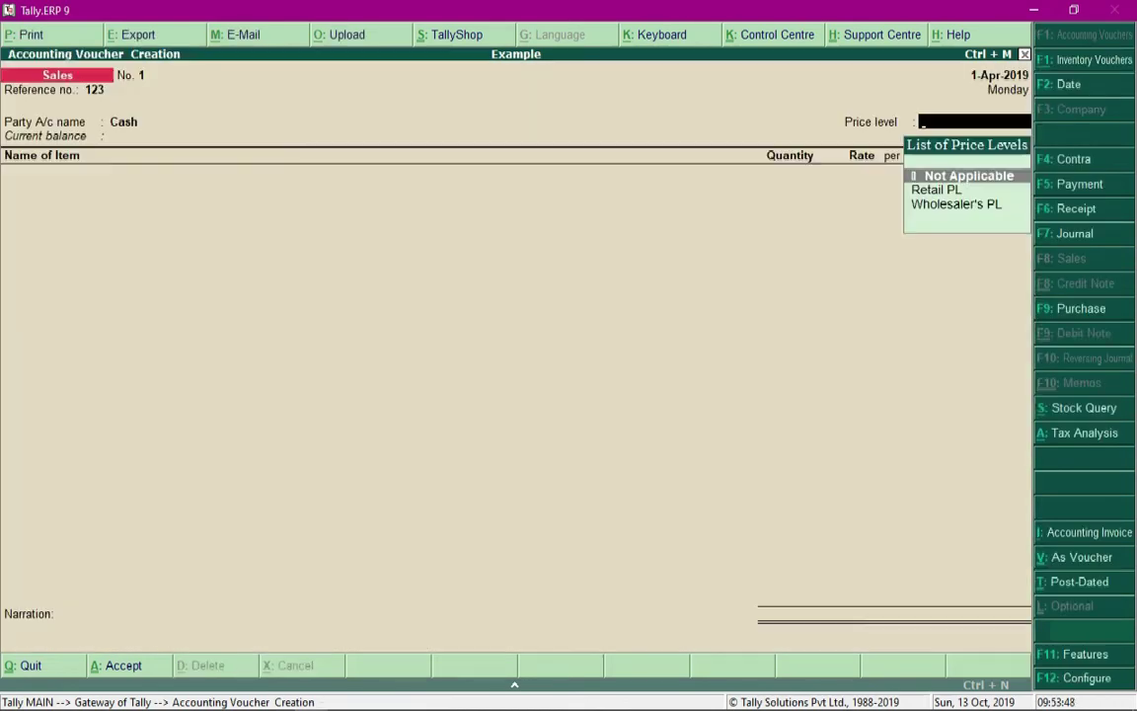
- Apply the Wholesaler's PL price level to the sales voucher
{"action": "key", "text": "Down"}
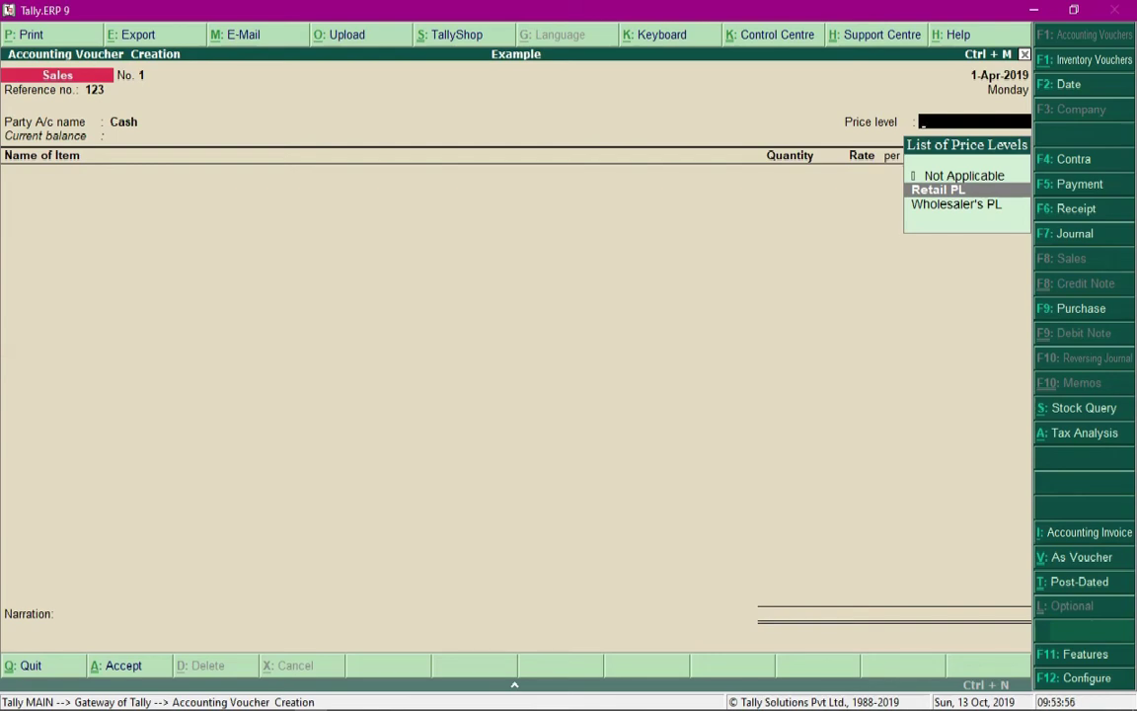
{"action": "key", "text": "Down"}
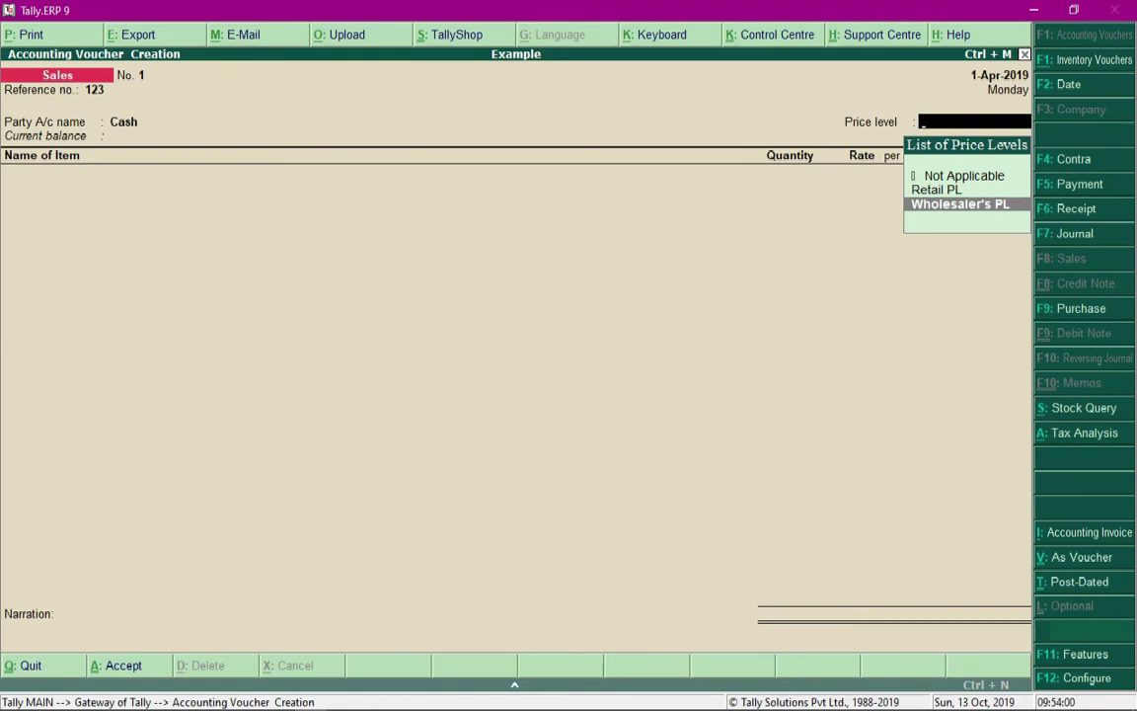
{"action": "key", "text": "Return"}
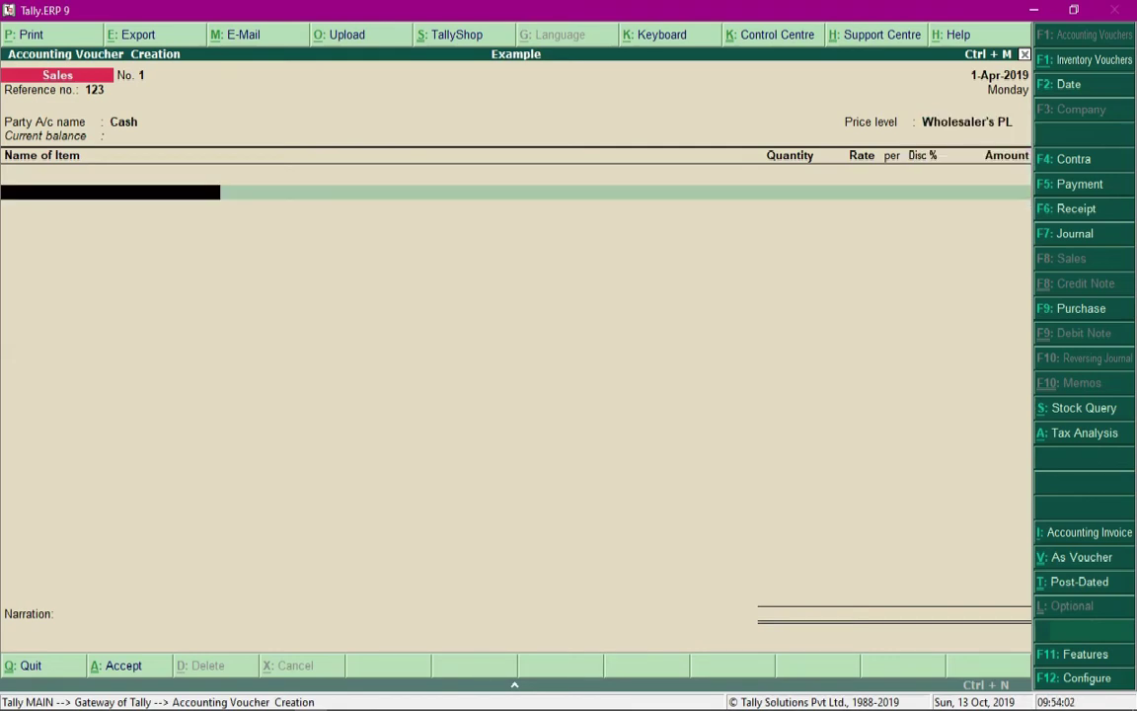
- Add 25 units of Laptop 1 to the sales voucher, accepting the price list's rate of 16,000 and 2% discount
{"action": "type", "text": "La"}
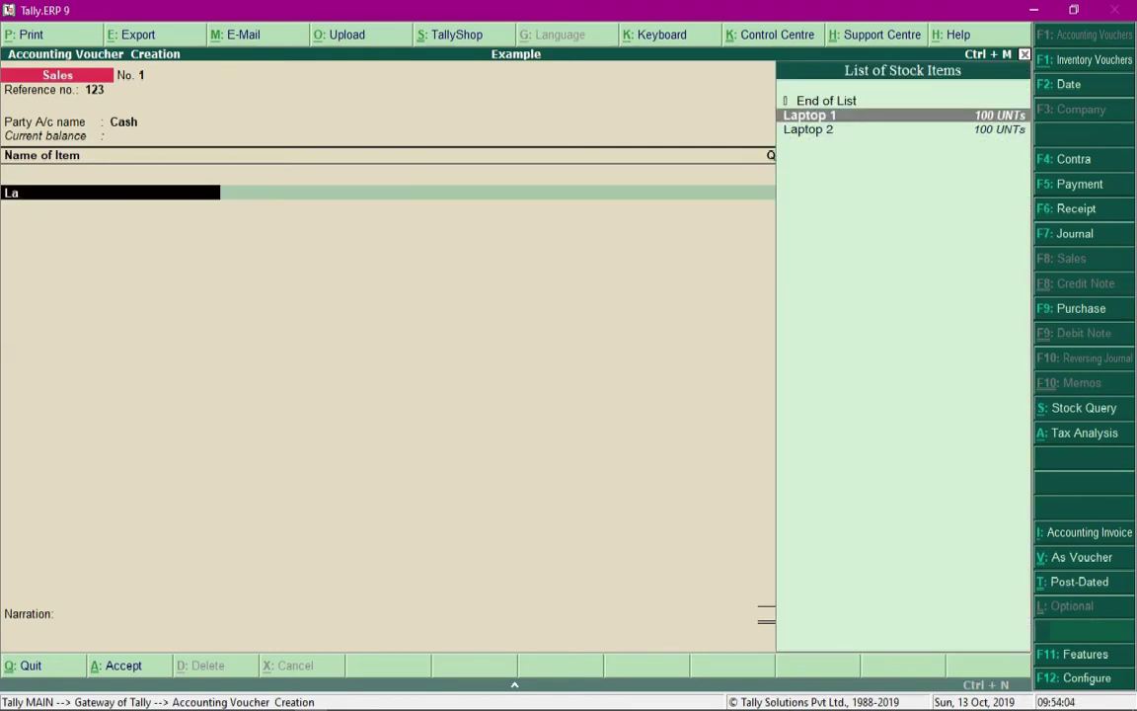
{"action": "key", "text": "Return"}
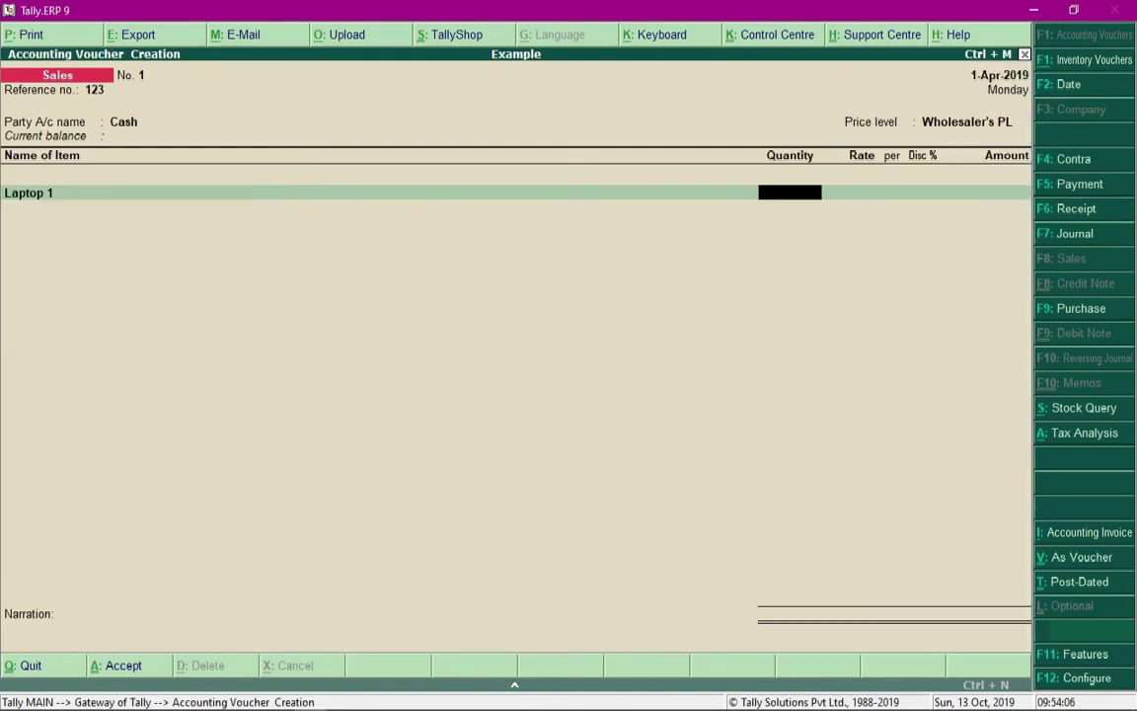
{"action": "type", "text": "25"}
{"action": "key", "text": "Return"}
{"action": "key", "text": "Return"}
{"action": "key", "text": "Return"}
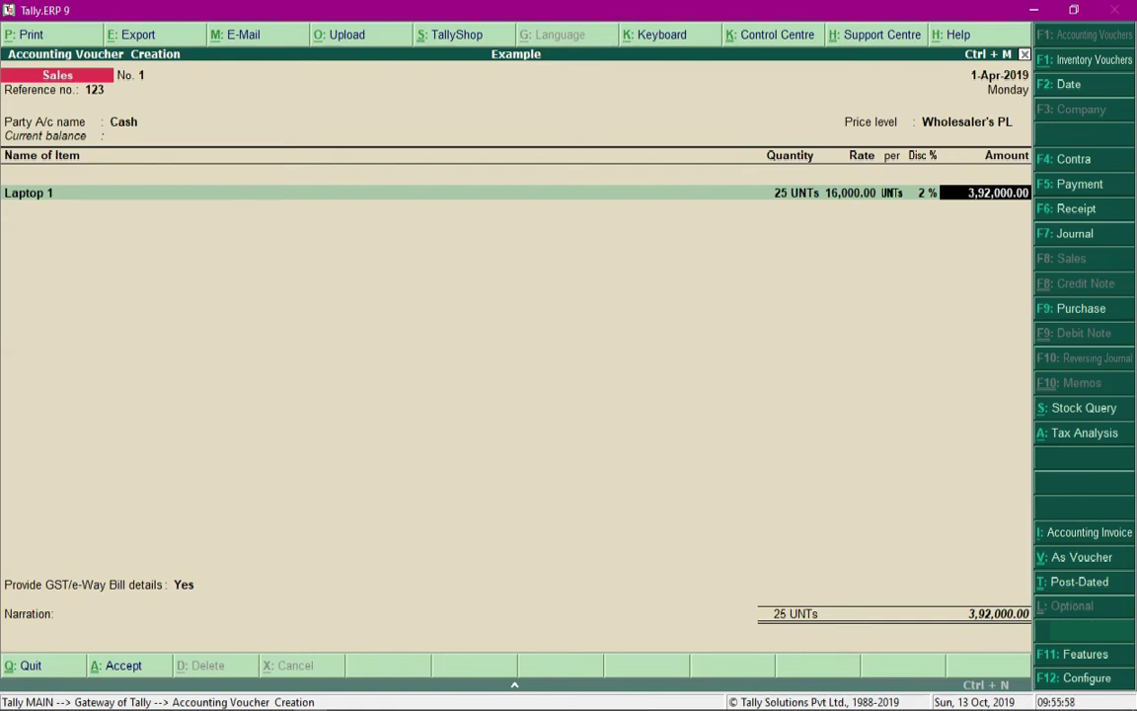
- Check the Laptop 1 amount in the calculator with 25*16000, 2% of that product, and 4,00,000-8000, and return to the voucher
{"action": "key", "text": "ctrl+n"}
{"action": "type", "text": "2"}
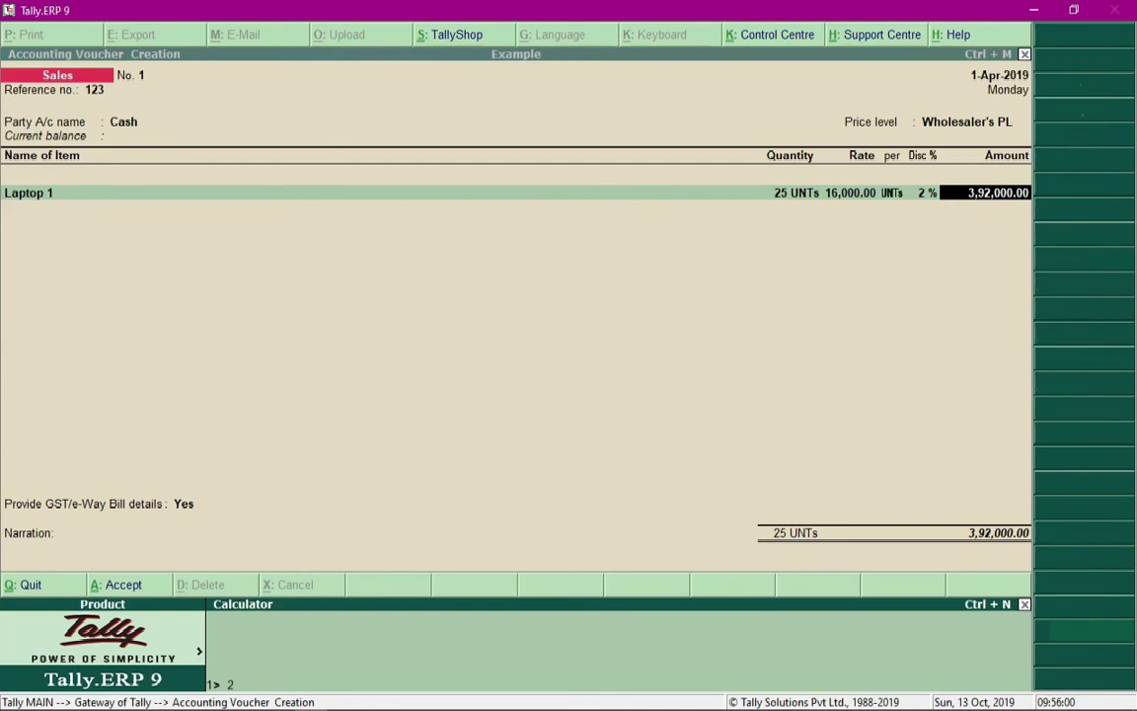
{"action": "type", "text": "5*16000"}
{"action": "key", "text": "Return"}
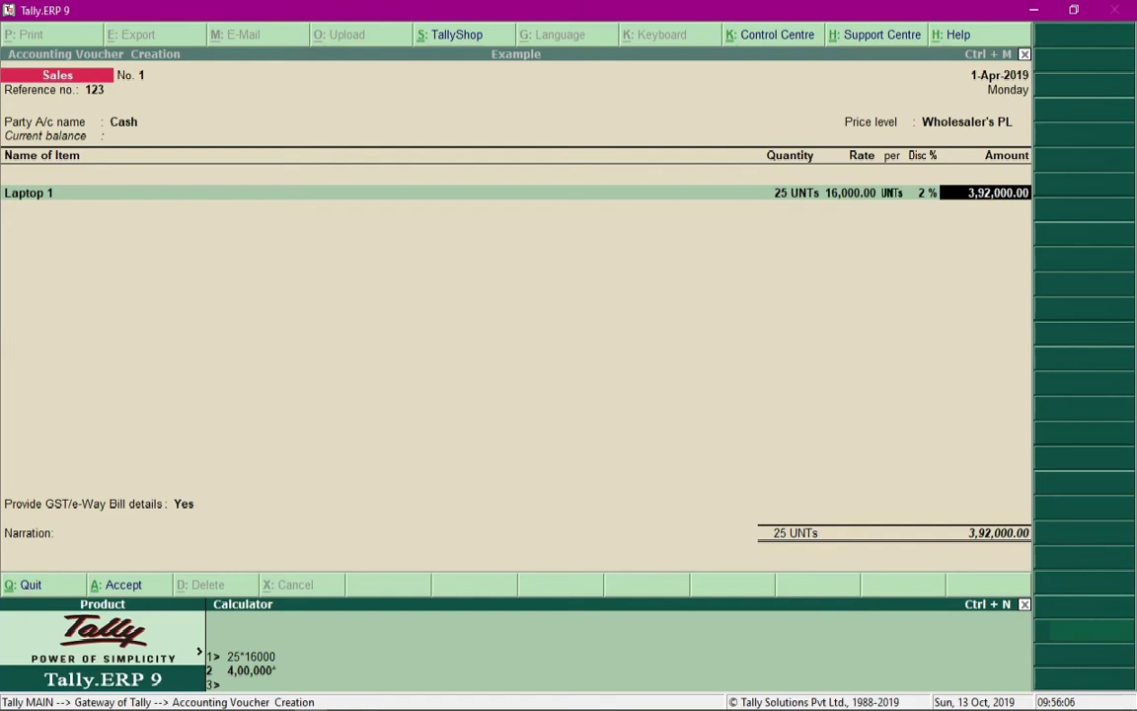
{"action": "type", "text": "*2%"}
{"action": "key", "text": "Return"}
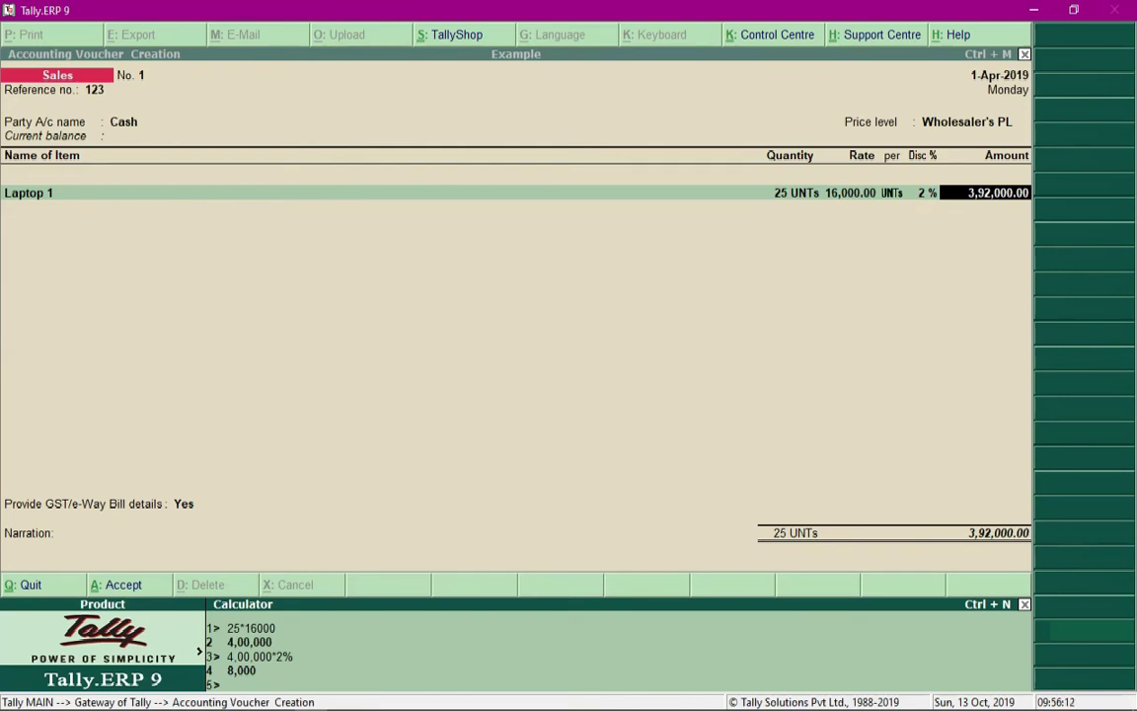
{"action": "type", "text": "4,00,000-8000"}
{"action": "key", "text": "Return"}
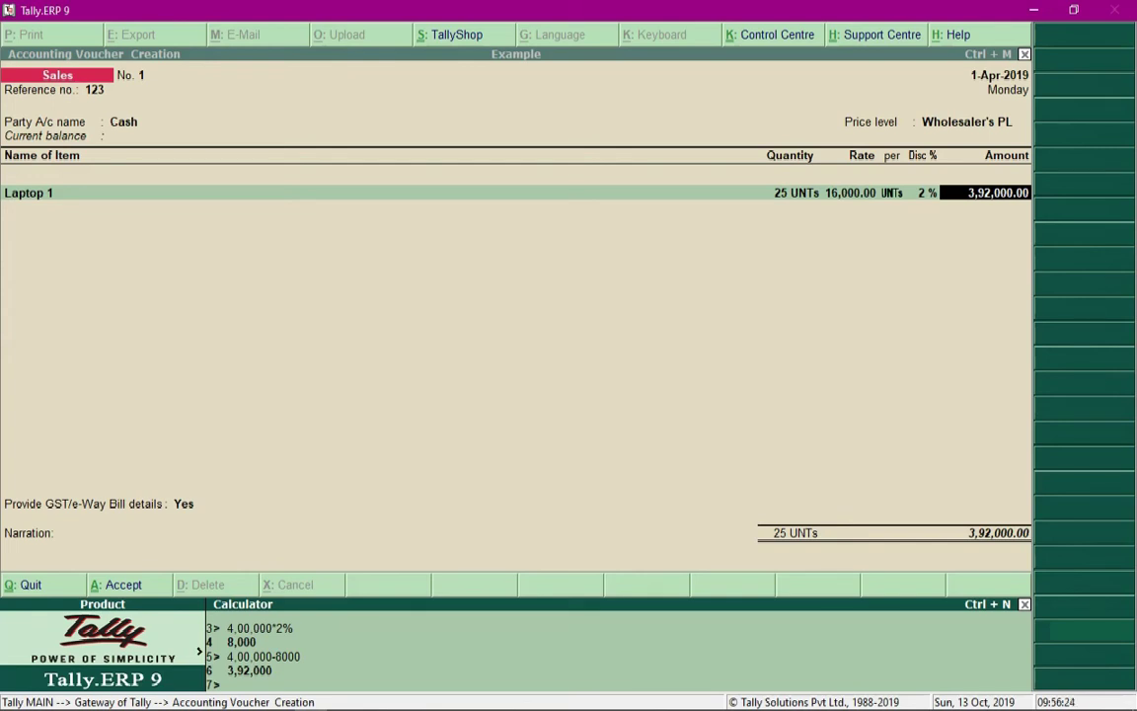
{"action": "key", "text": "ctrl+m"}
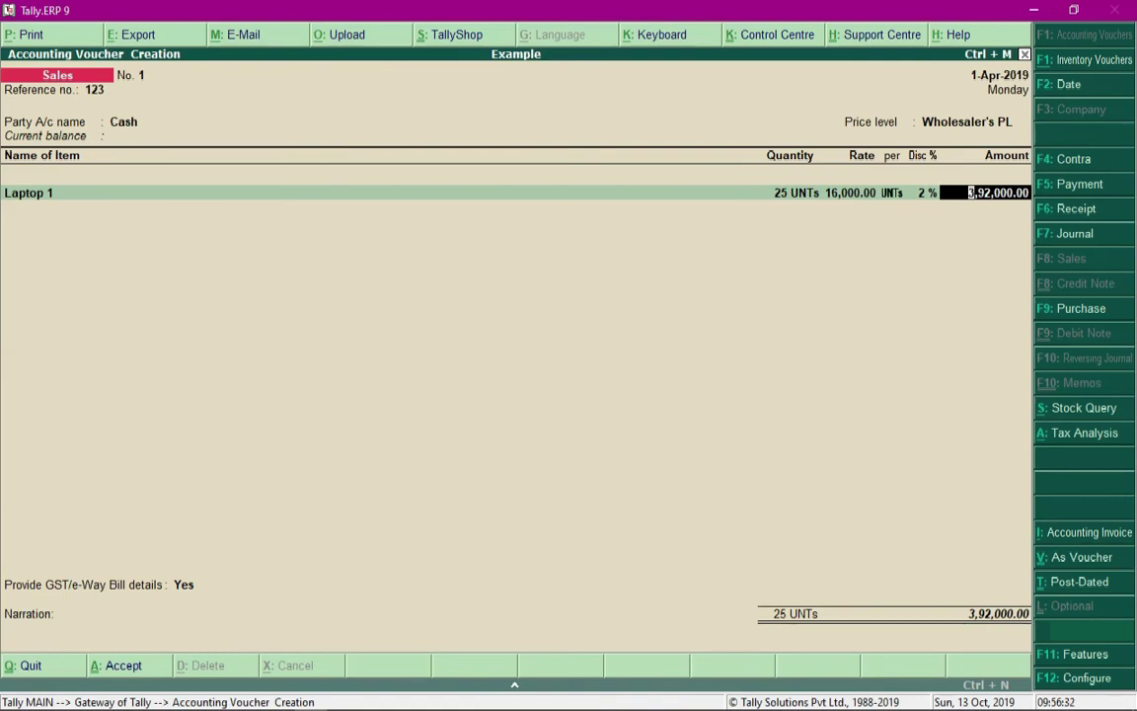
- Accept the Laptop 1 amount and allocate it to the Sales ledger
{"action": "key", "text": "Return"}
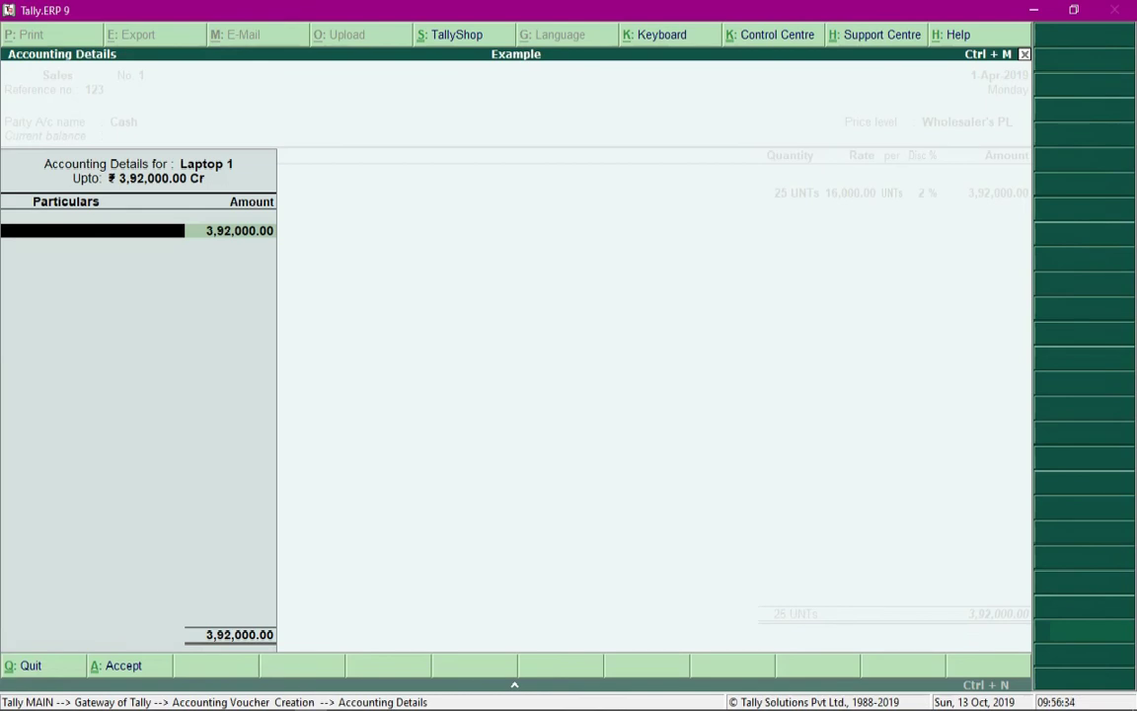
{"action": "type", "text": "Sal"}
{"action": "key", "text": "Return"}
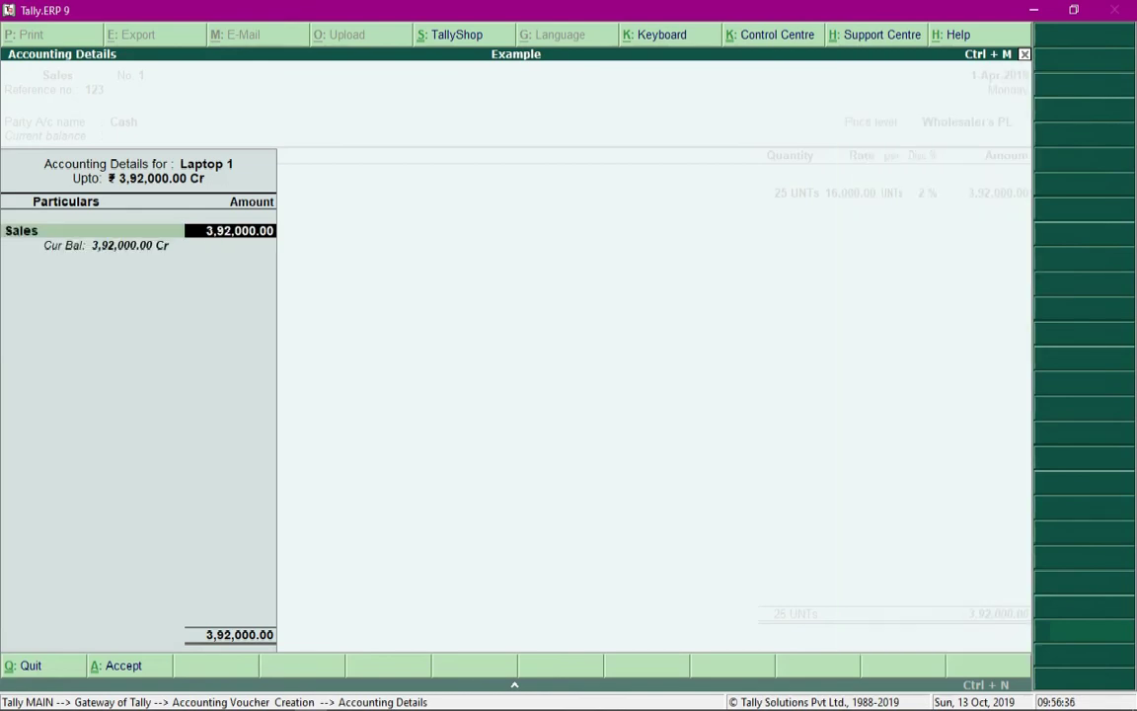
{"action": "key", "text": "Return"}
{"action": "key", "text": "Return"}
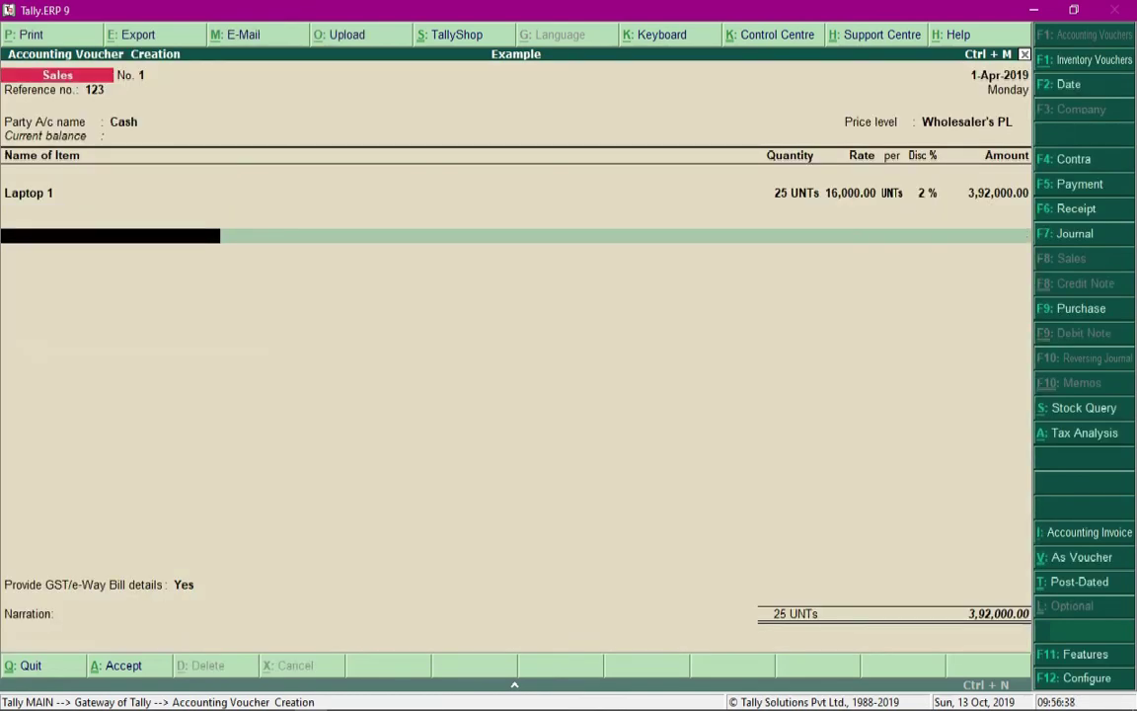
- Add the CGST and SGST tax ledgers below the laptop line of the sales voucher
{"action": "type", "text": "Cgs"}
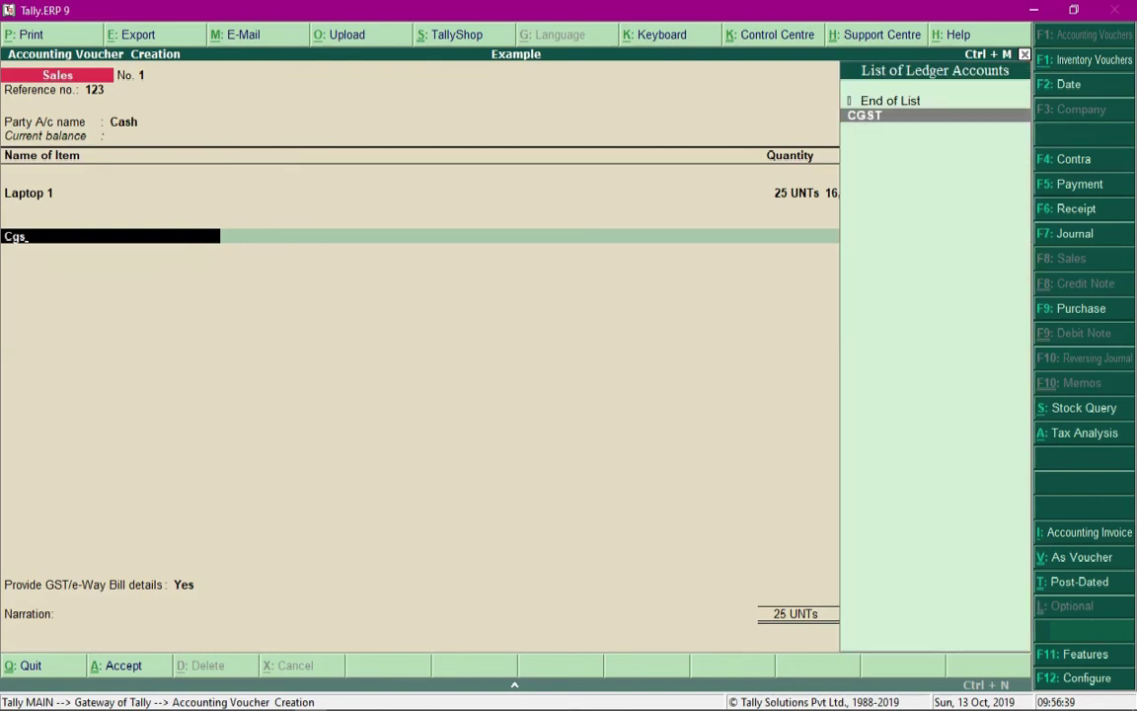
{"action": "key", "text": "Return"}
{"action": "key", "text": "Return"}
{"action": "type", "text": "Sgs"}
{"action": "key", "text": "Return"}
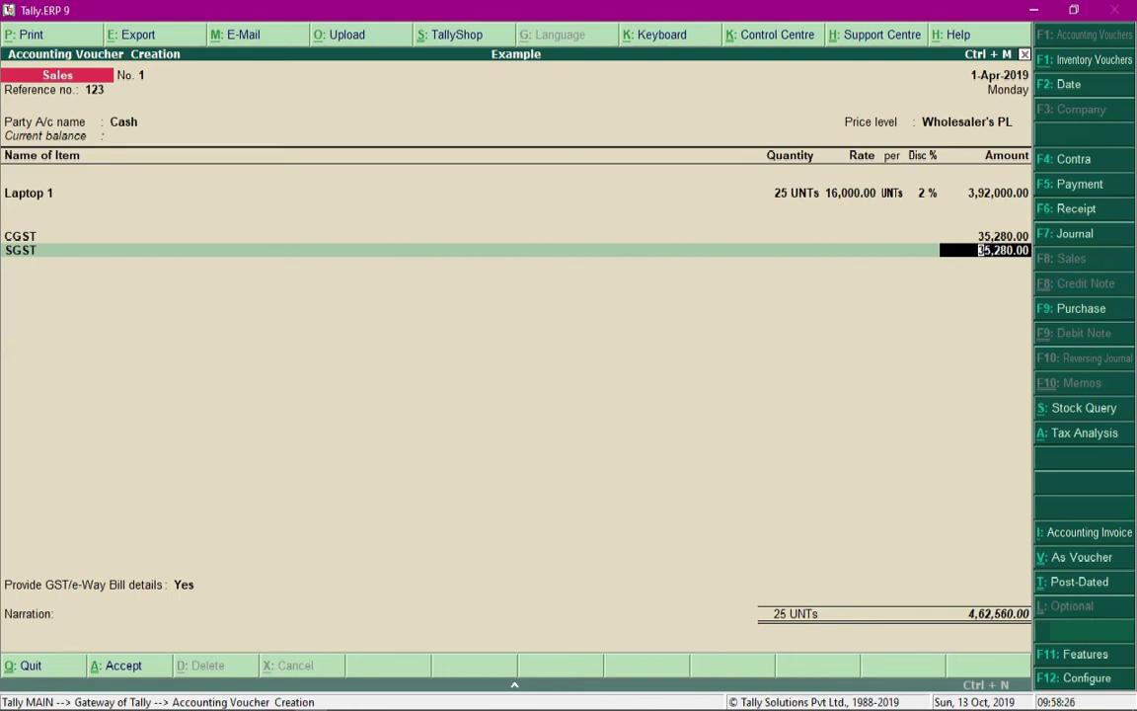
- Abandon the sales voucher without saving it
{"action": "key", "text": "BackSpace"}
{"action": "key", "text": "Escape"}
{"action": "key", "text": "y"}
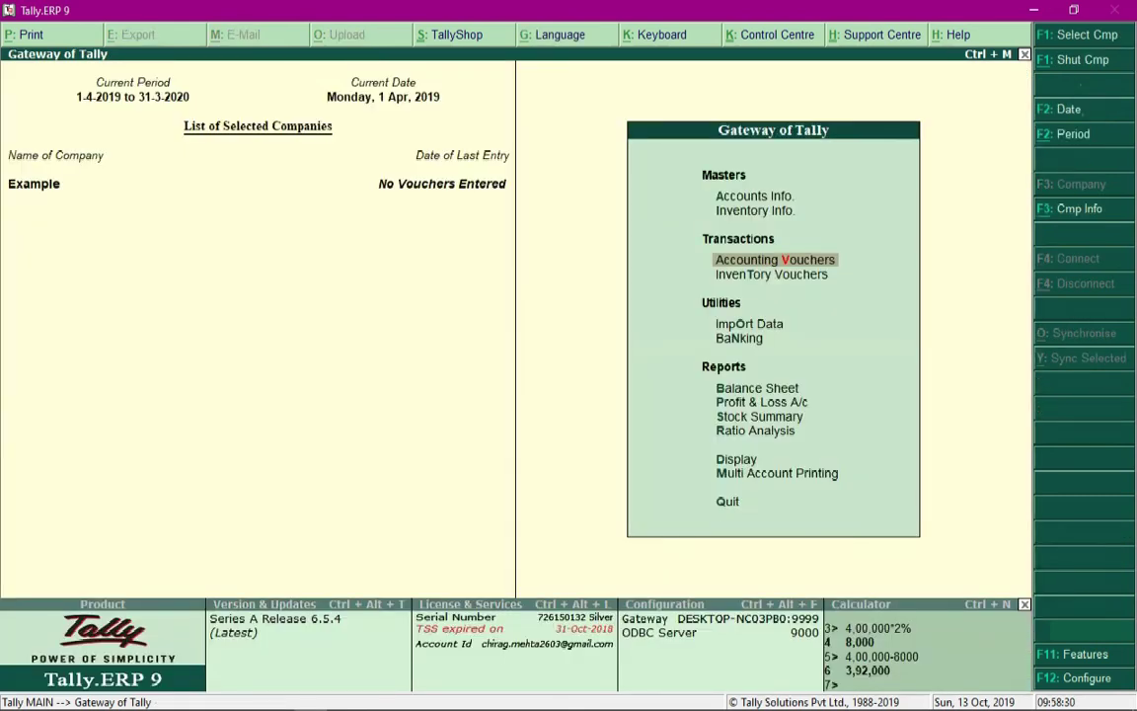
- Start a new ledger named Wholesale Buyer under the Sundry Debtors group
{"action": "key", "text": "Up"}
{"action": "key", "text": "Up"}
{"action": "key", "text": "Return"}
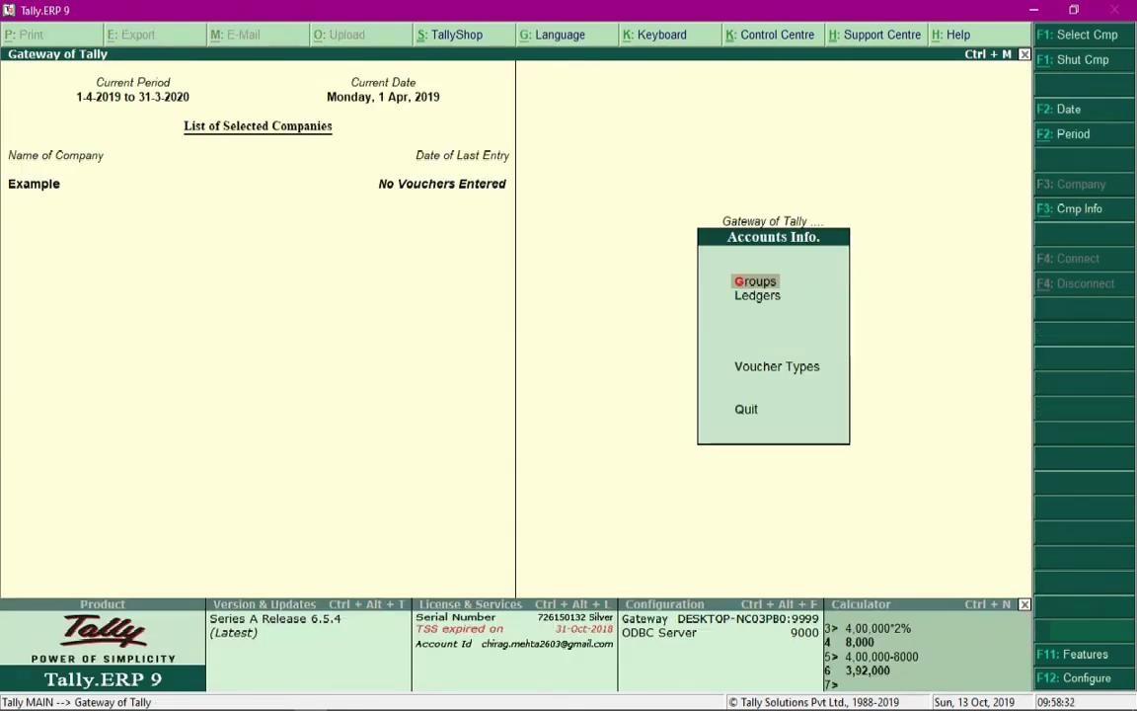
{"action": "key", "text": "l"}
{"action": "key", "text": "Return"}
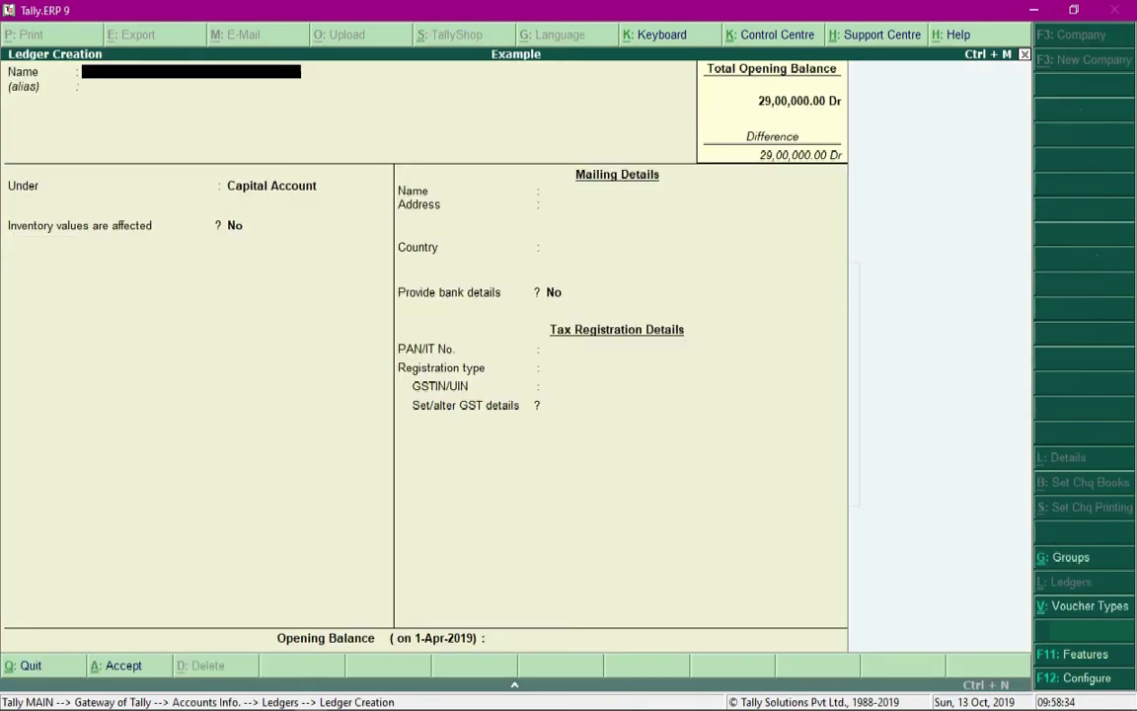
{"action": "type", "text": "Wholesale Buyer"}
{"action": "key", "text": "Return"}
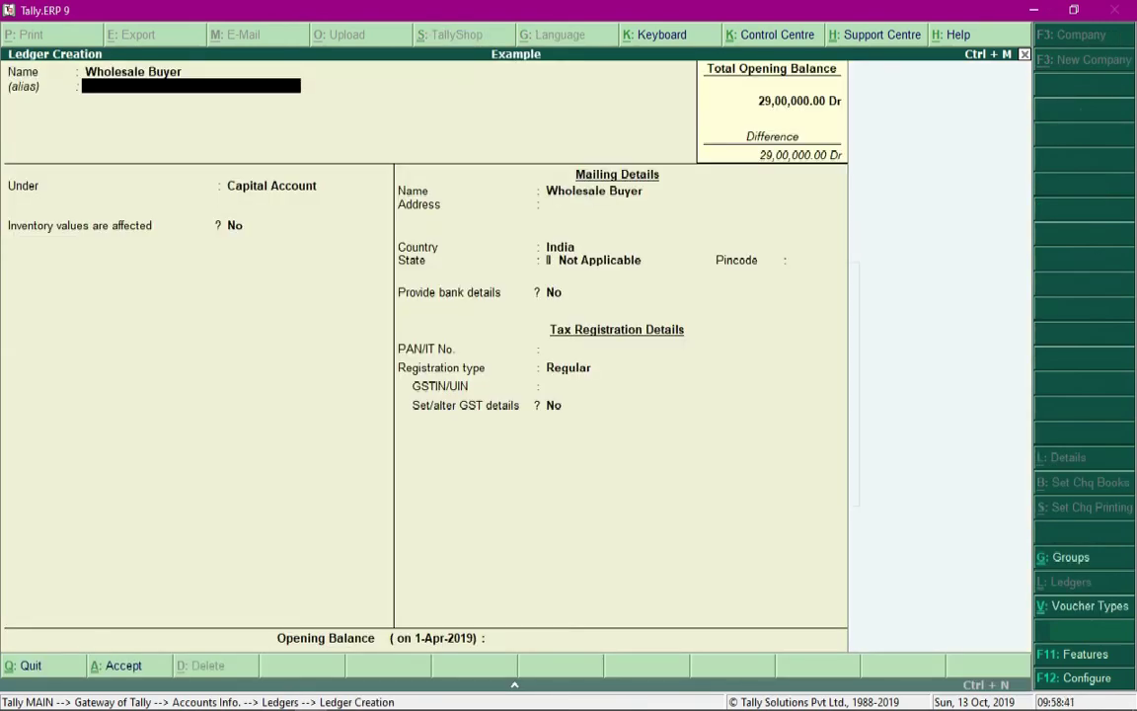
{"action": "key", "text": "Return"}
{"action": "type", "text": "Deb"}
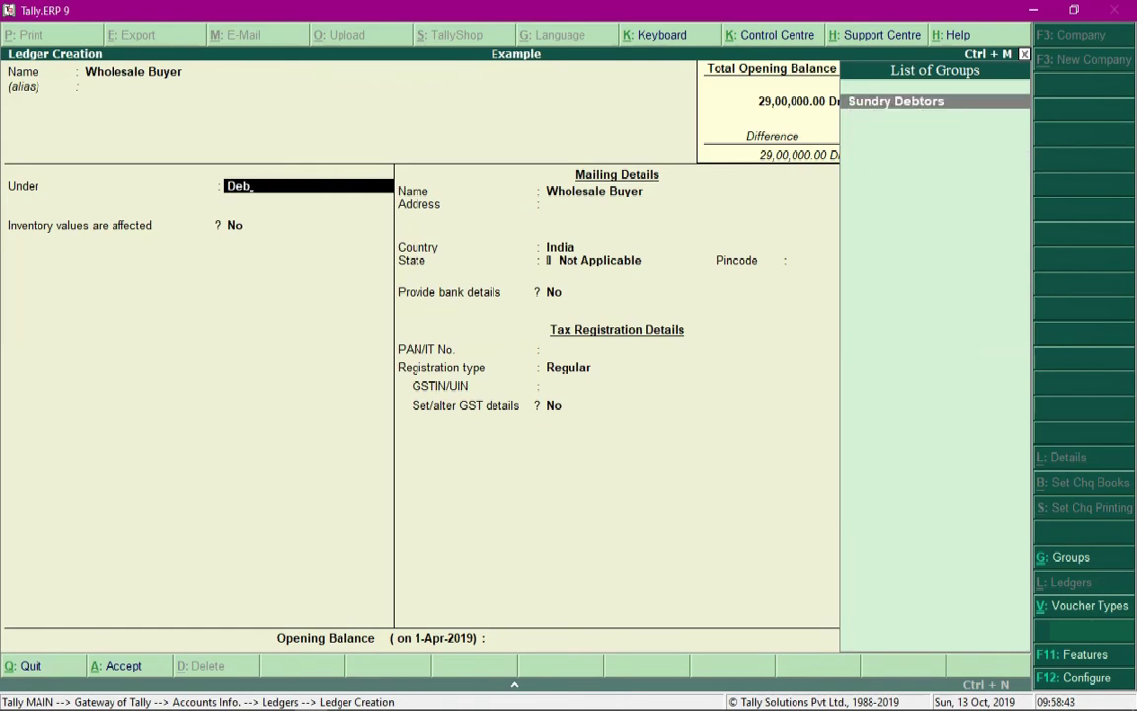
{"action": "key", "text": "Return"}
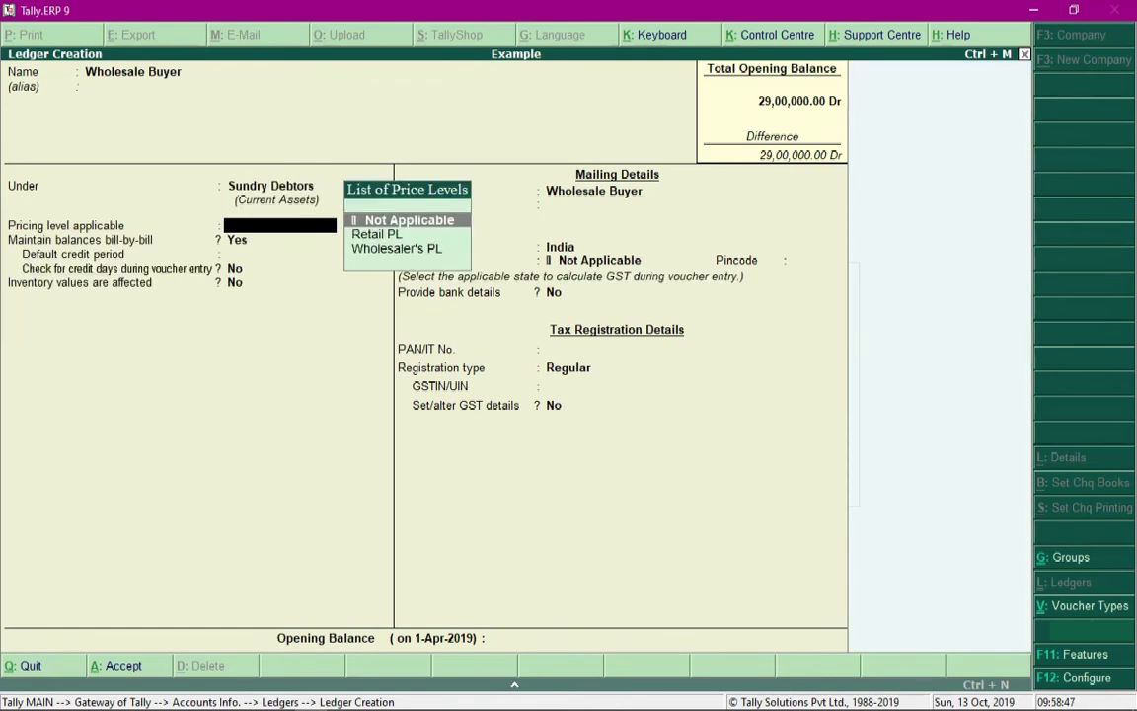
- Assign Wholesaler's PL as the Wholesale Buyer ledger's pricing level, keep bill-by-bill balances on, and save the ledger
{"action": "key", "text": "Down"}
{"action": "key", "text": "Down"}
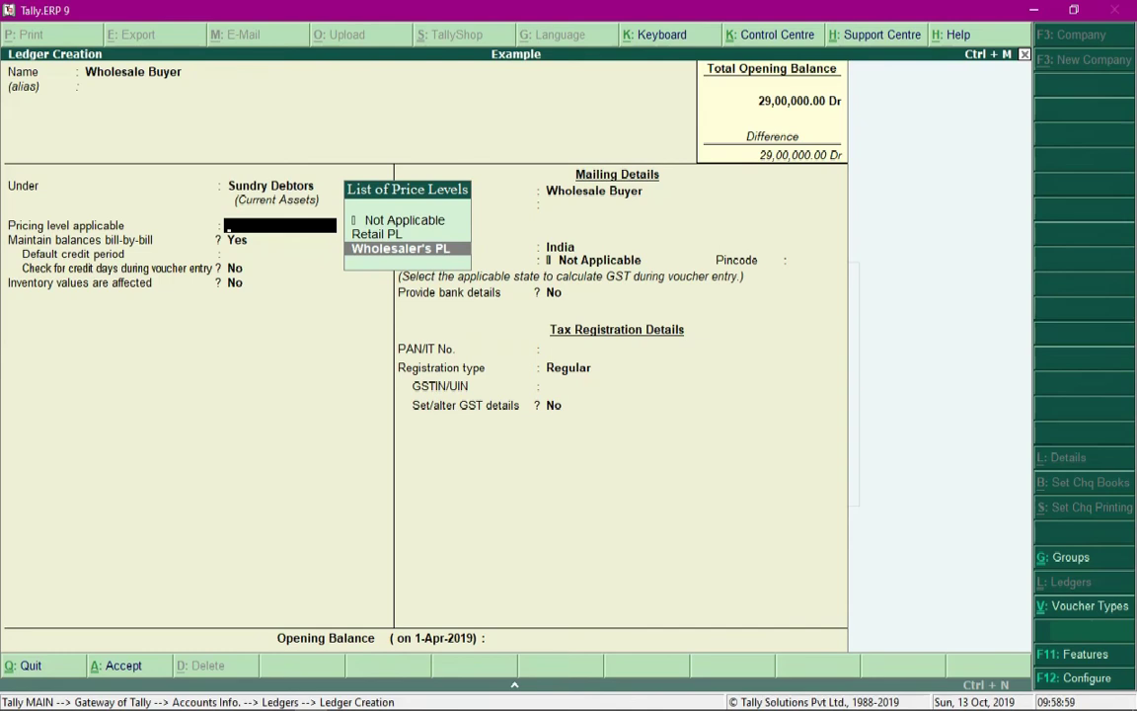
{"action": "key", "text": "Return"}
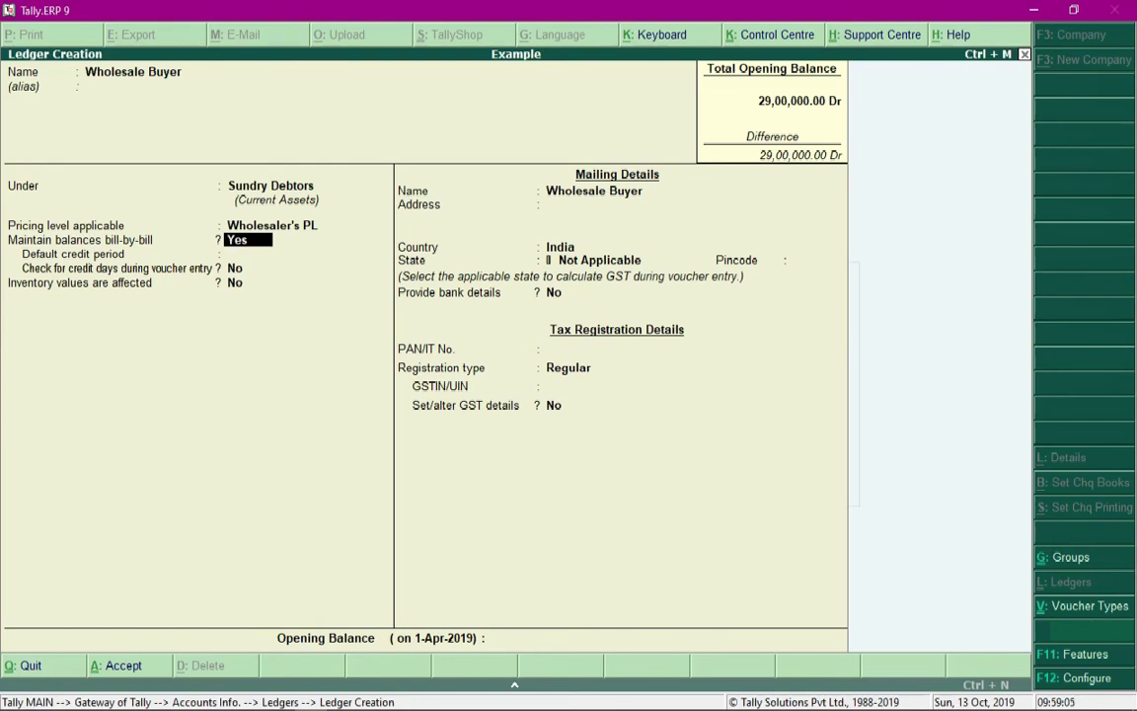
{"action": "key", "text": "Up"}
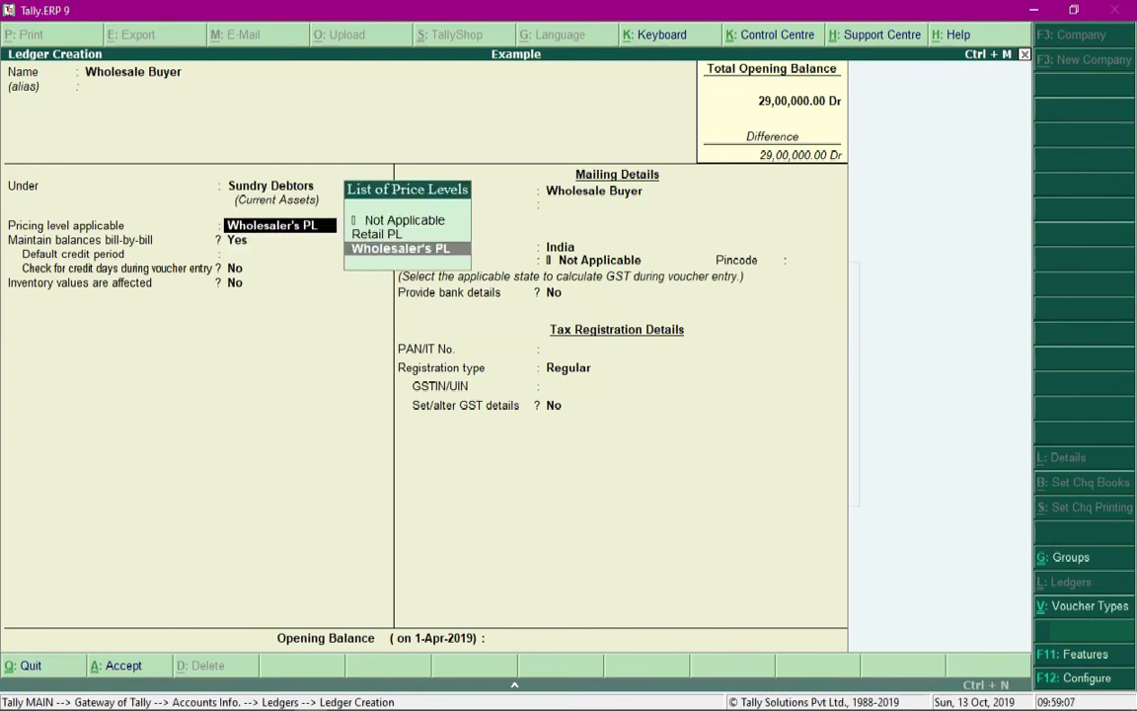
{"action": "key", "text": "Up"}
{"action": "key", "text": "Down"}
{"action": "key", "text": "Return"}
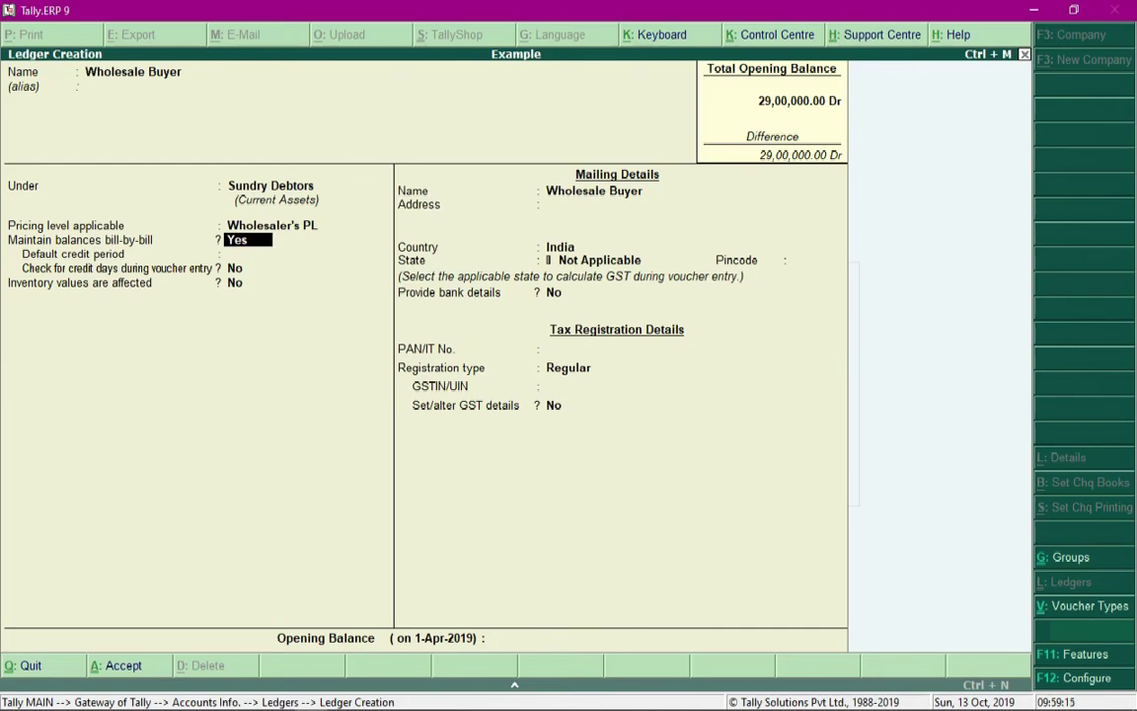
{"action": "key", "text": "Return"}
{"action": "key", "text": "ctrl+a"}
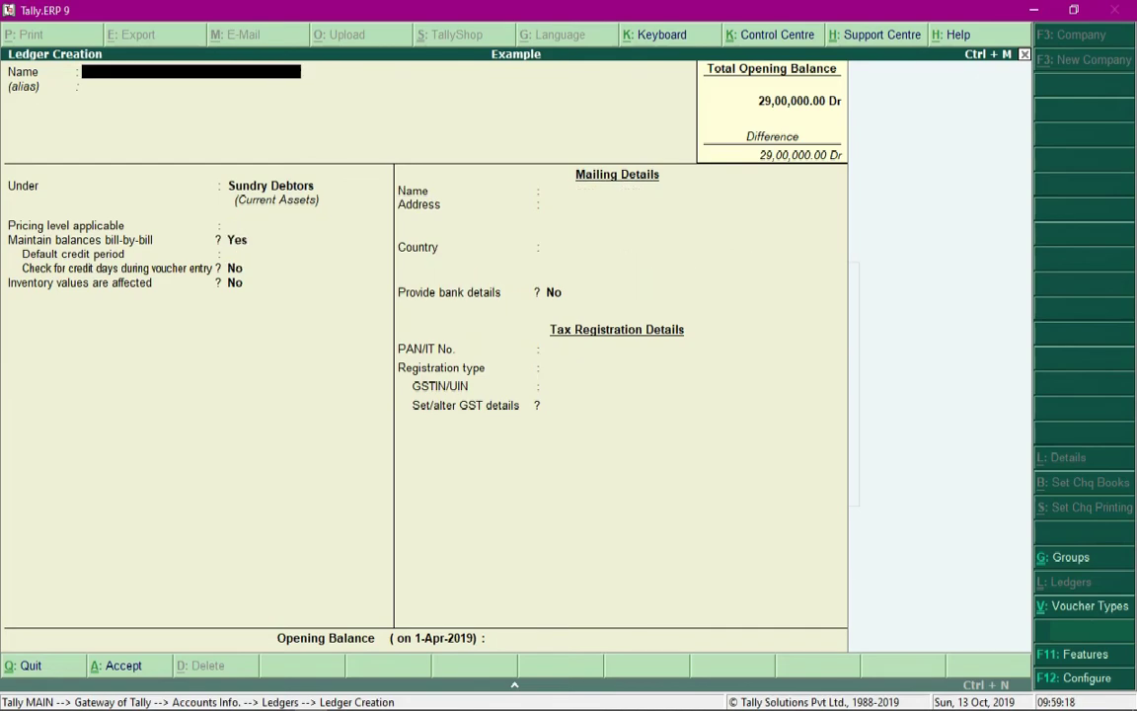
- Leave ledger creation and open a blank sales voucher
{"action": "key", "text": "Escape"}
{"action": "key", "text": "Escape"}
{"action": "key", "text": "Escape"}
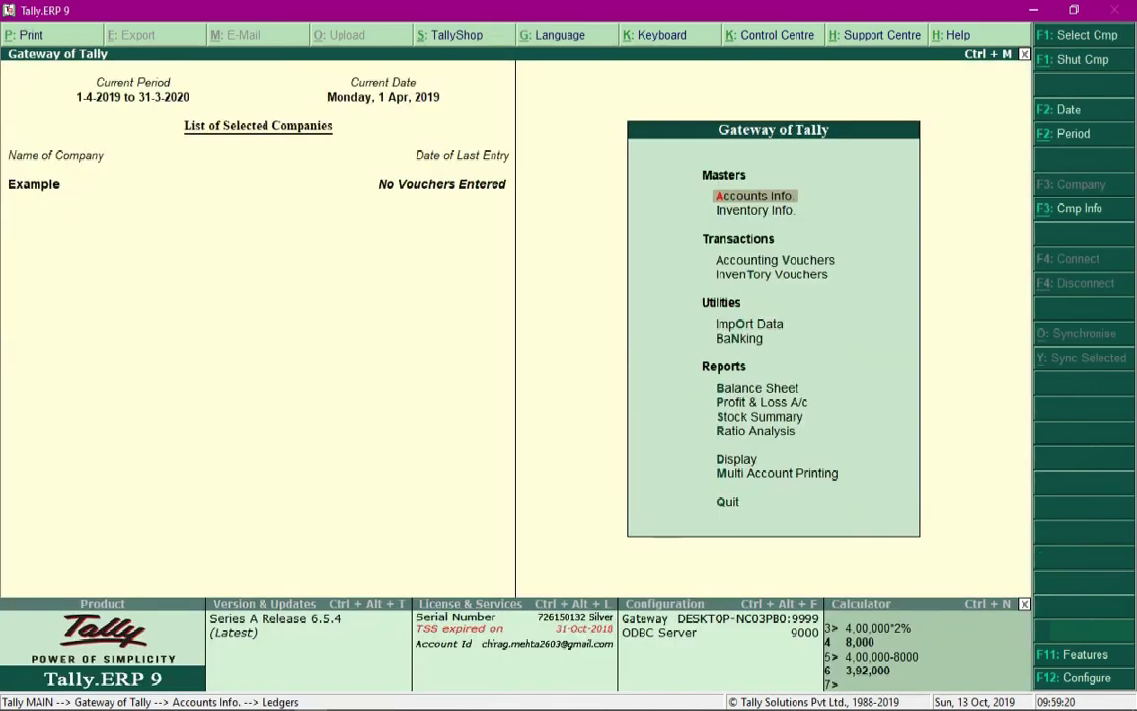
{"action": "key", "text": "v"}
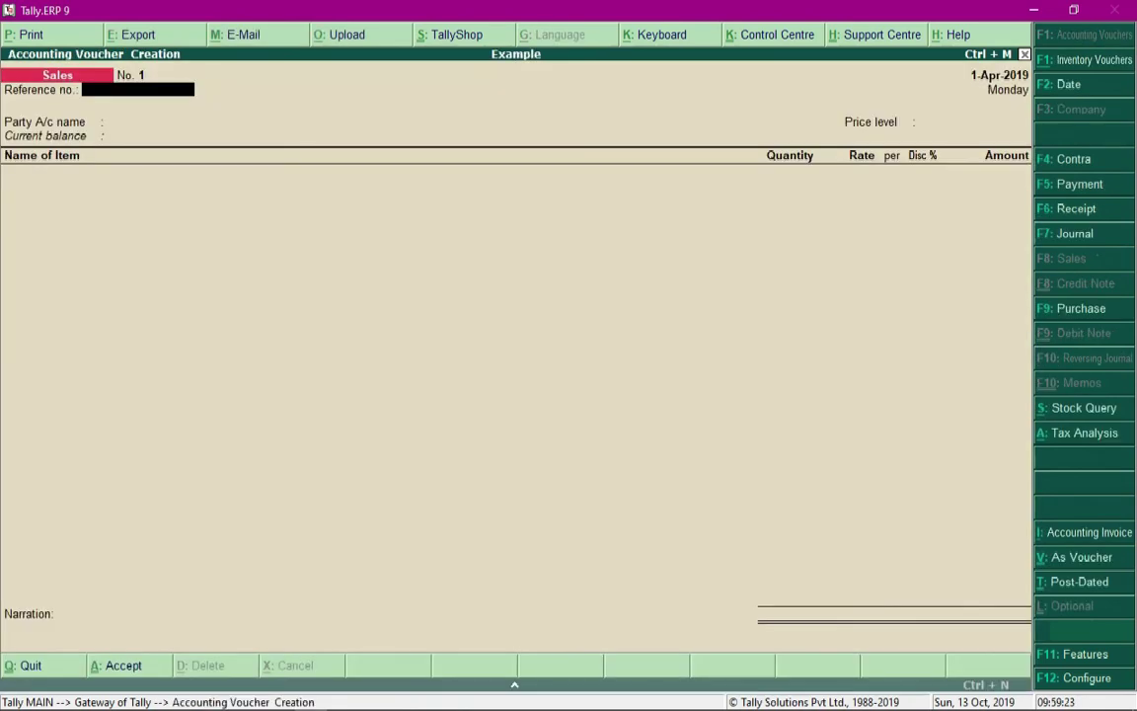
- Enter 123 as the reference number and choose Wholesale Buyer as the party account, accepting its default details
{"action": "type", "text": "123"}
{"action": "key", "text": "Return"}
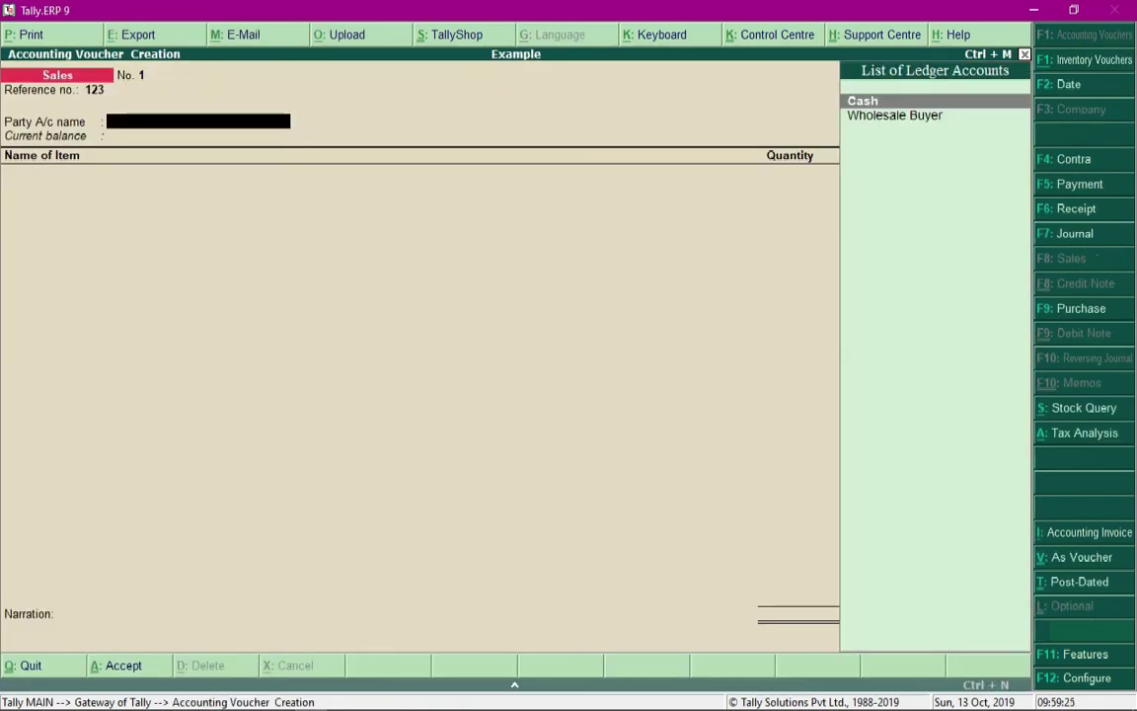
{"action": "key", "text": "Down"}
{"action": "key", "text": "Return"}
{"action": "key", "text": "ctrl+a"}
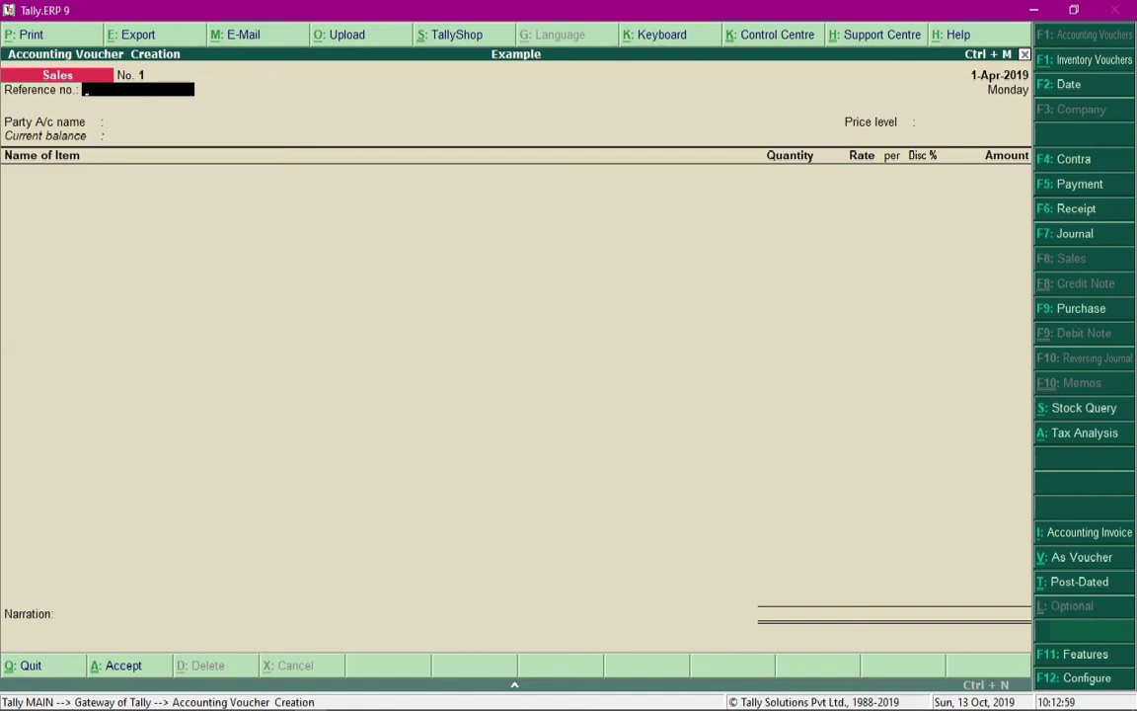
- Quit the blank sales voucher and open the Price List setup in Inventory Info
{"action": "key", "text": "Escape"}
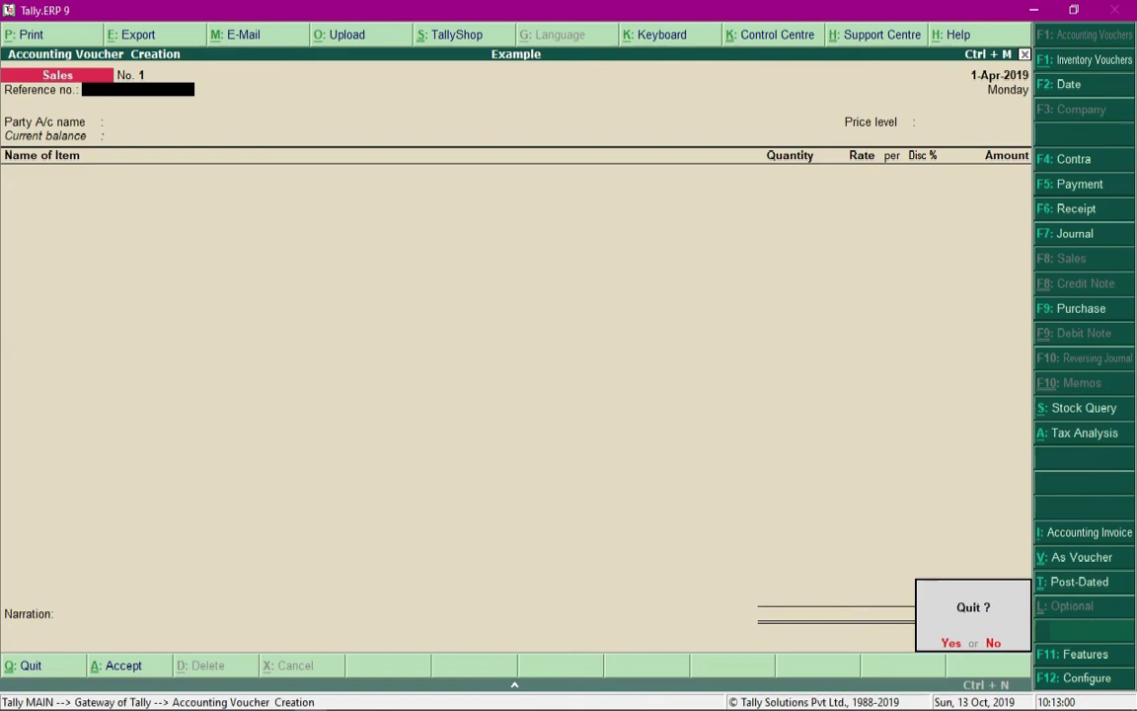
{"action": "key", "text": "y"}
{"action": "key", "text": "Up"}
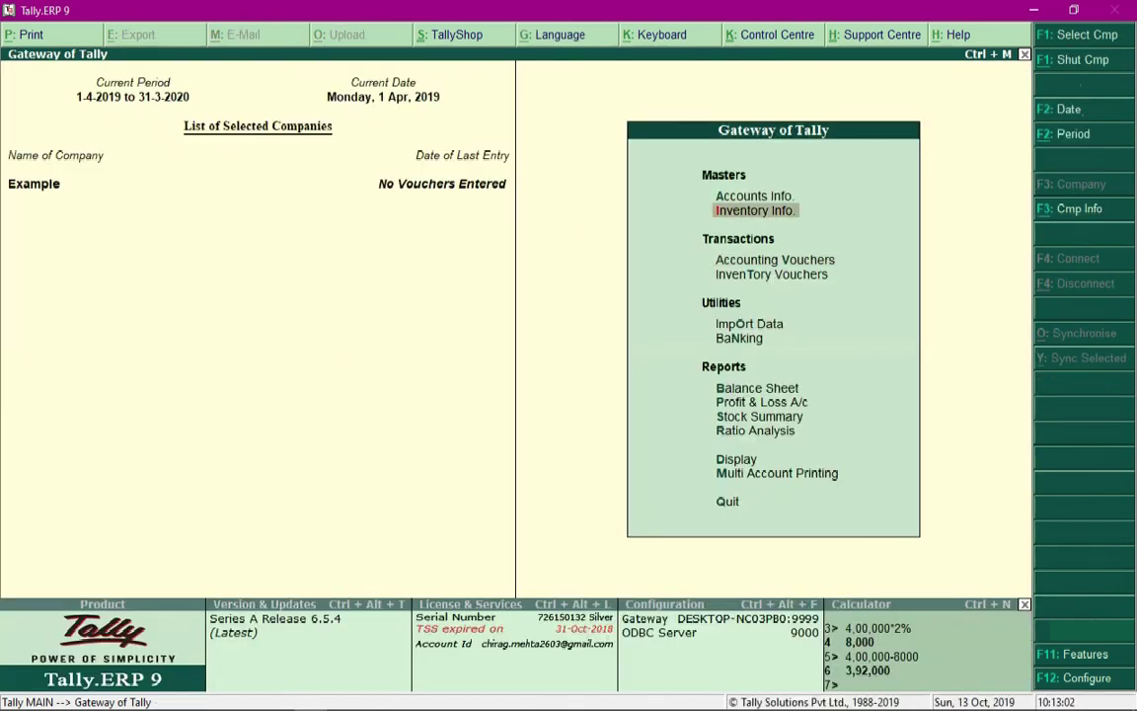
{"action": "key", "text": "Return"}
{"action": "key", "text": "Down"}
{"action": "key", "text": "Down"}
{"action": "key", "text": "Down"}
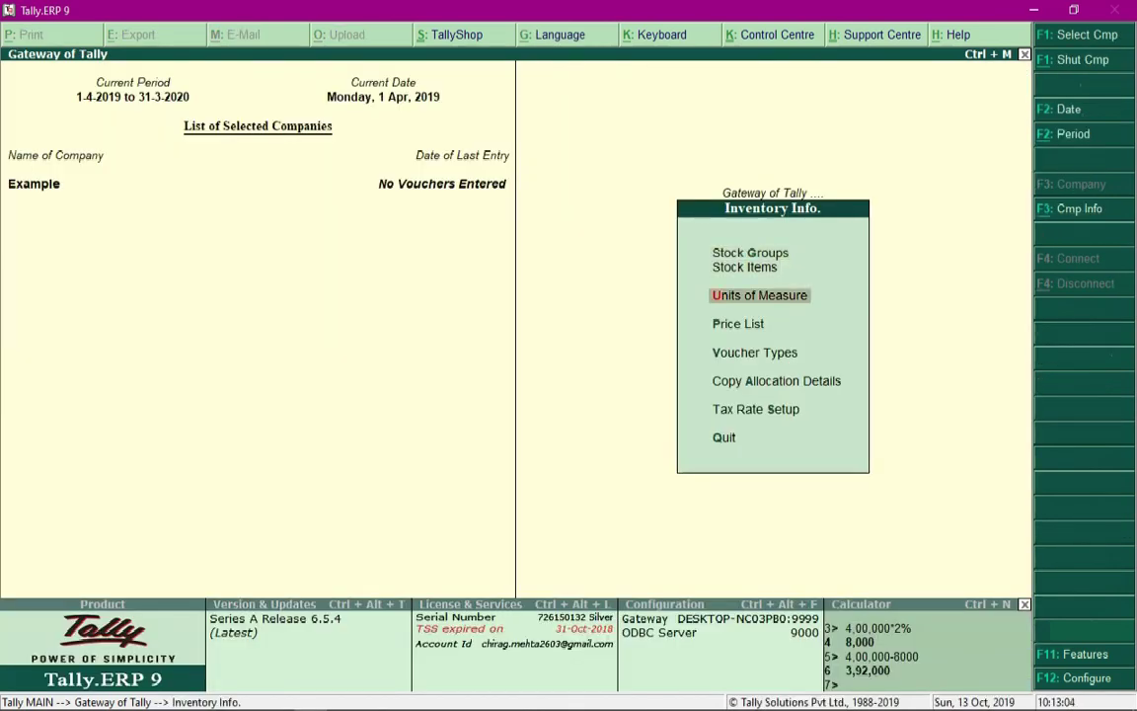
{"action": "key", "text": "Return"}
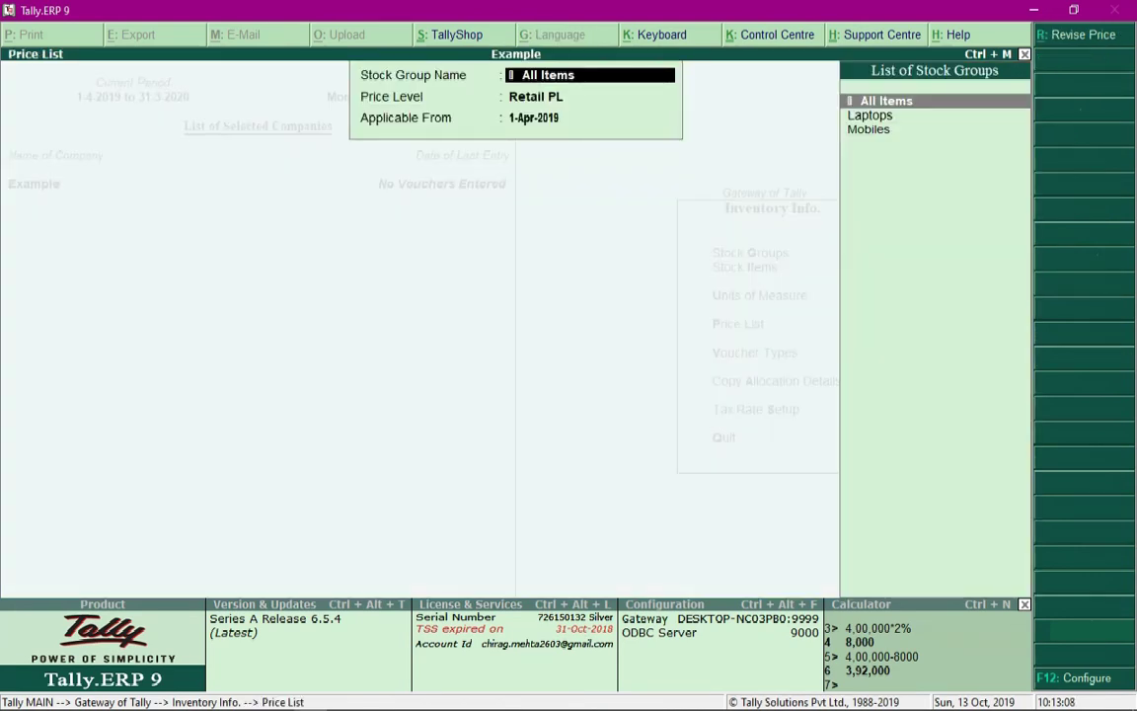
- Start a price revision for the Laptops stock group at the Retail PL level, applicable from 2-Apr-2019
{"action": "key", "text": "alt+r"}
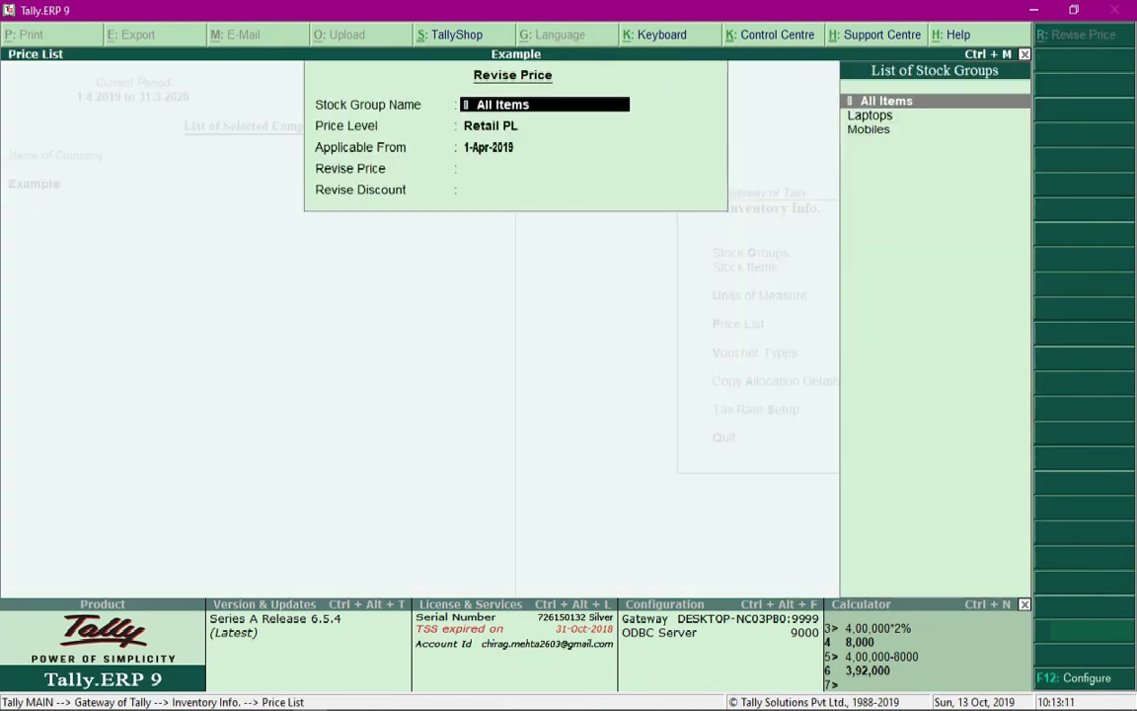
{"action": "key", "text": "Down"}
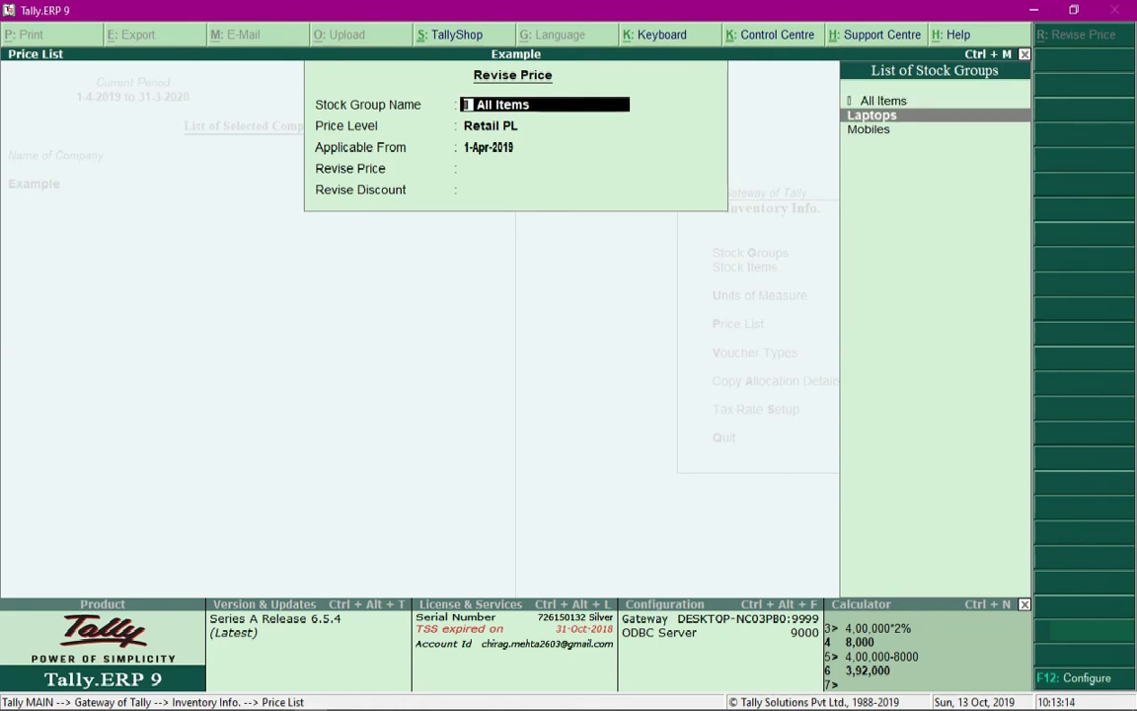
{"action": "key", "text": "Return"}
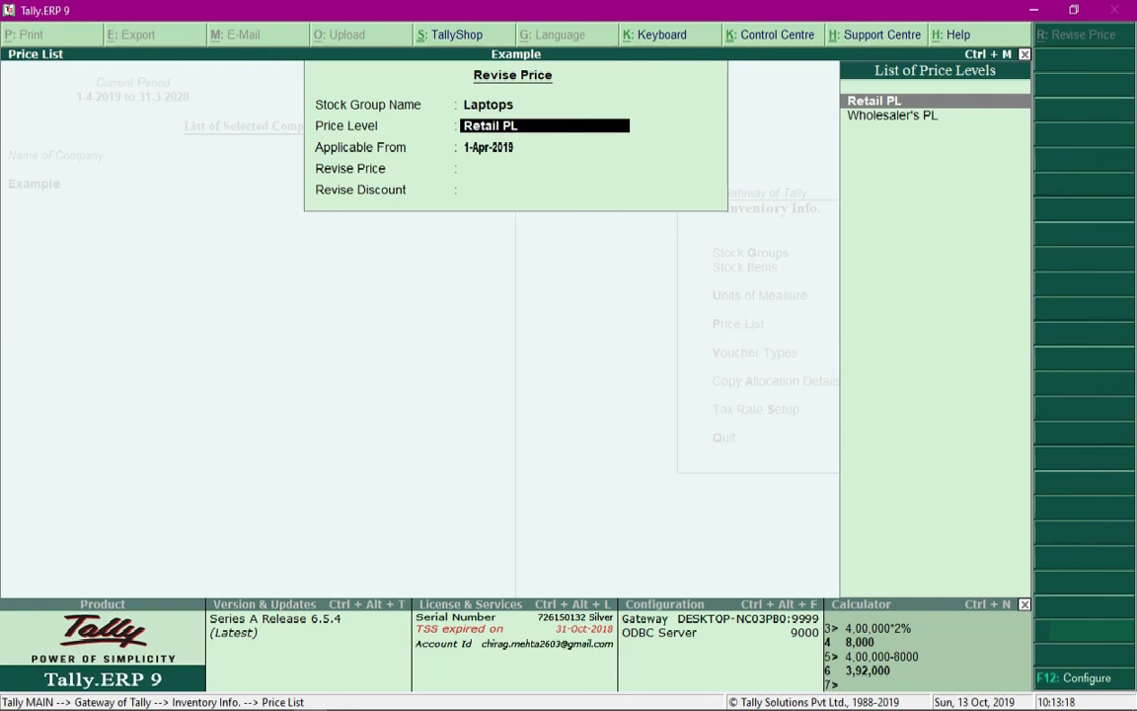
{"action": "key", "text": "Return"}
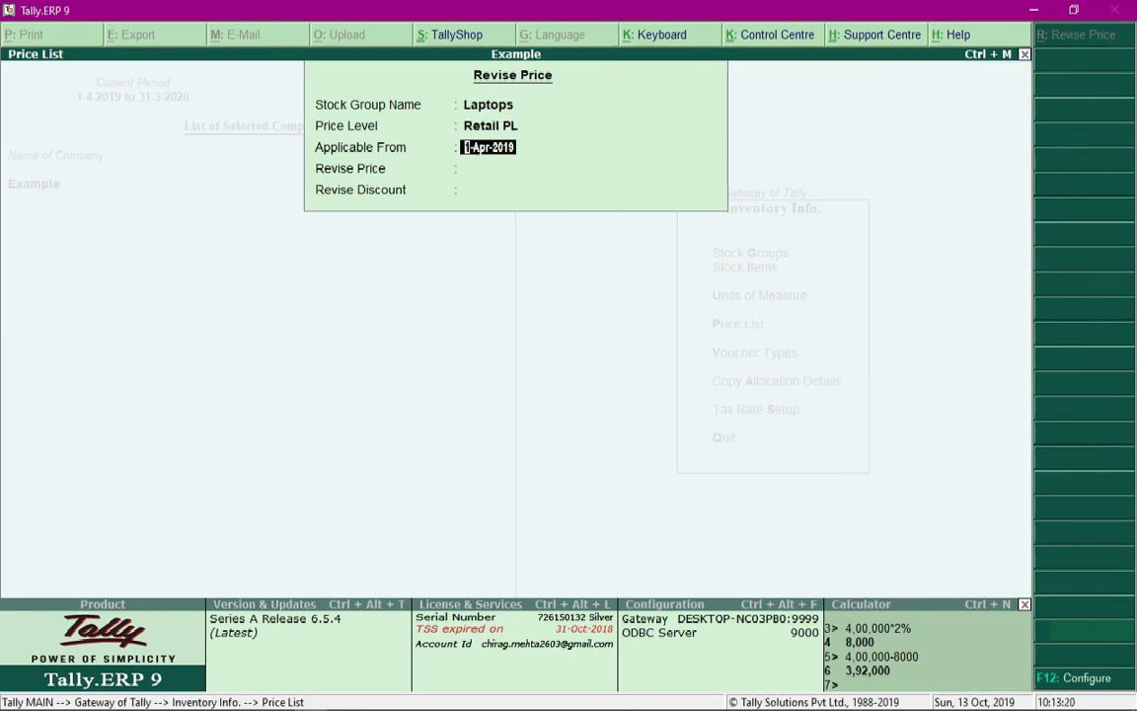
{"action": "type", "text": "2"}
{"action": "key", "text": "Return"}
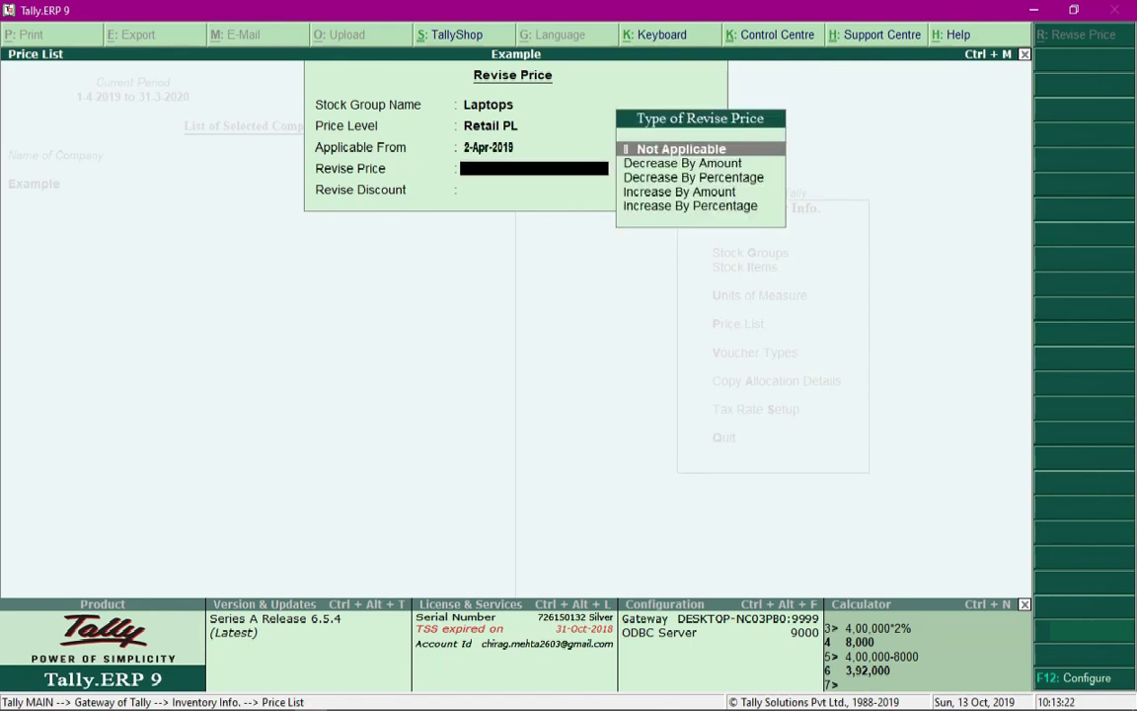
- Revise the Laptops prices with Increase By Amount of 100 and leave the discount revision Not Applicable
{"action": "key", "text": "Down"}
{"action": "key", "text": "Down"}
{"action": "key", "text": "Down"}
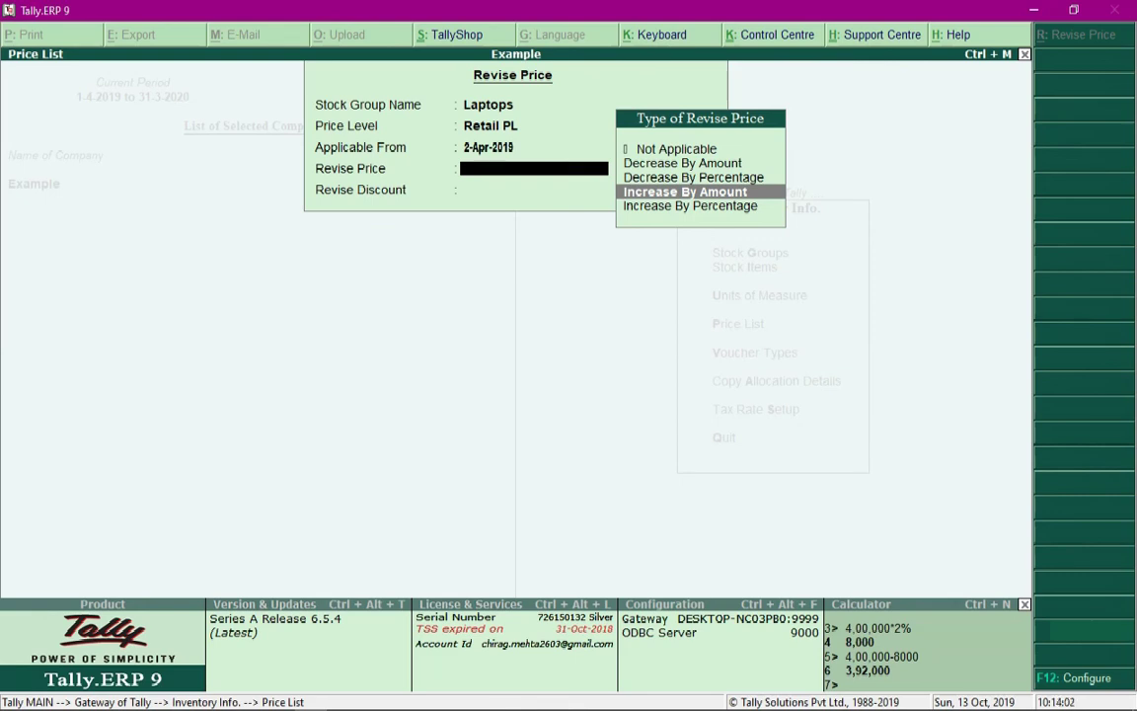
{"action": "key", "text": "Return"}
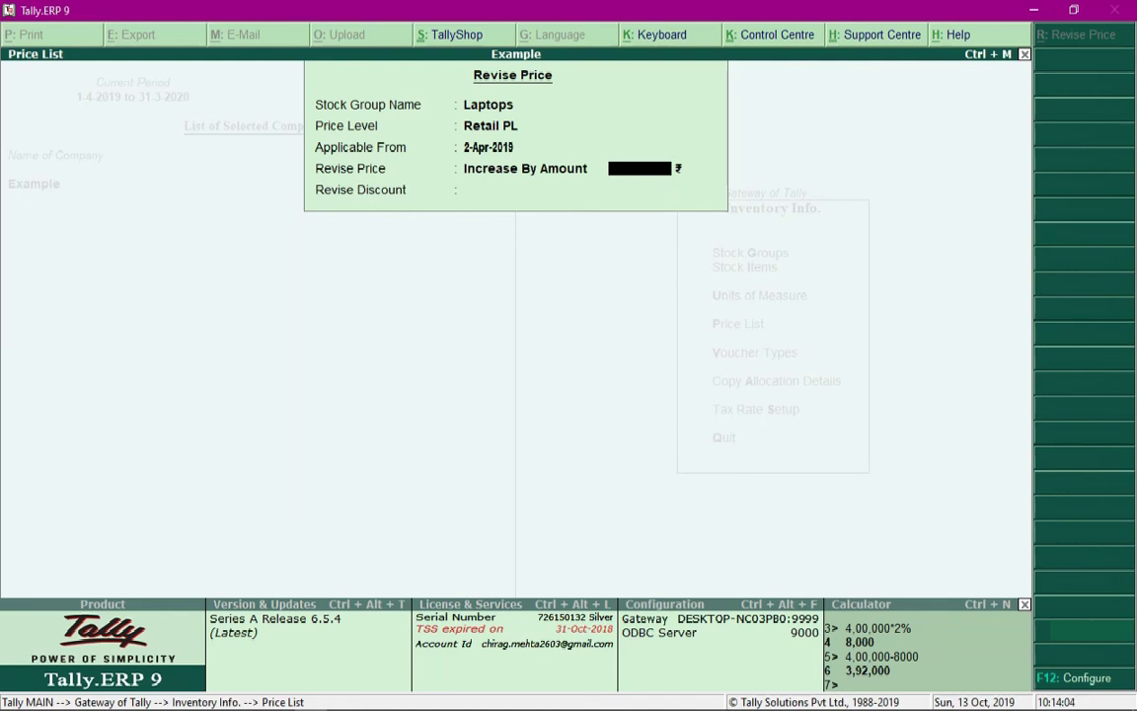
{"action": "type", "text": "100"}
{"action": "key", "text": "Return"}
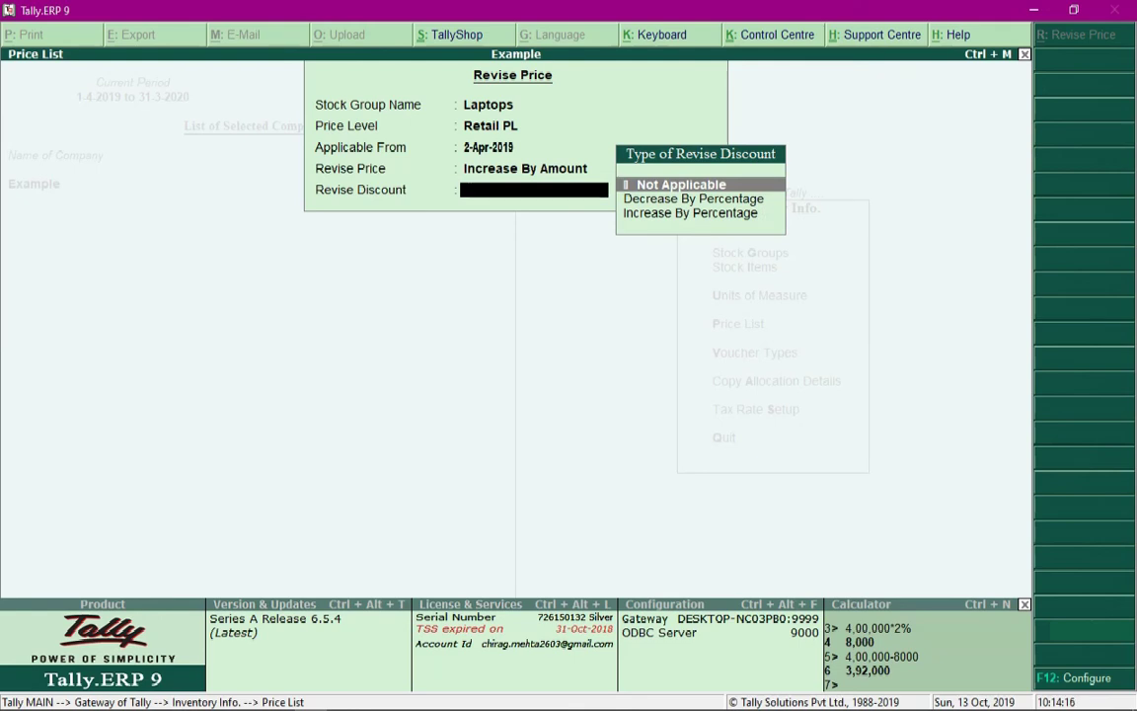
{"action": "key", "text": "Return"}
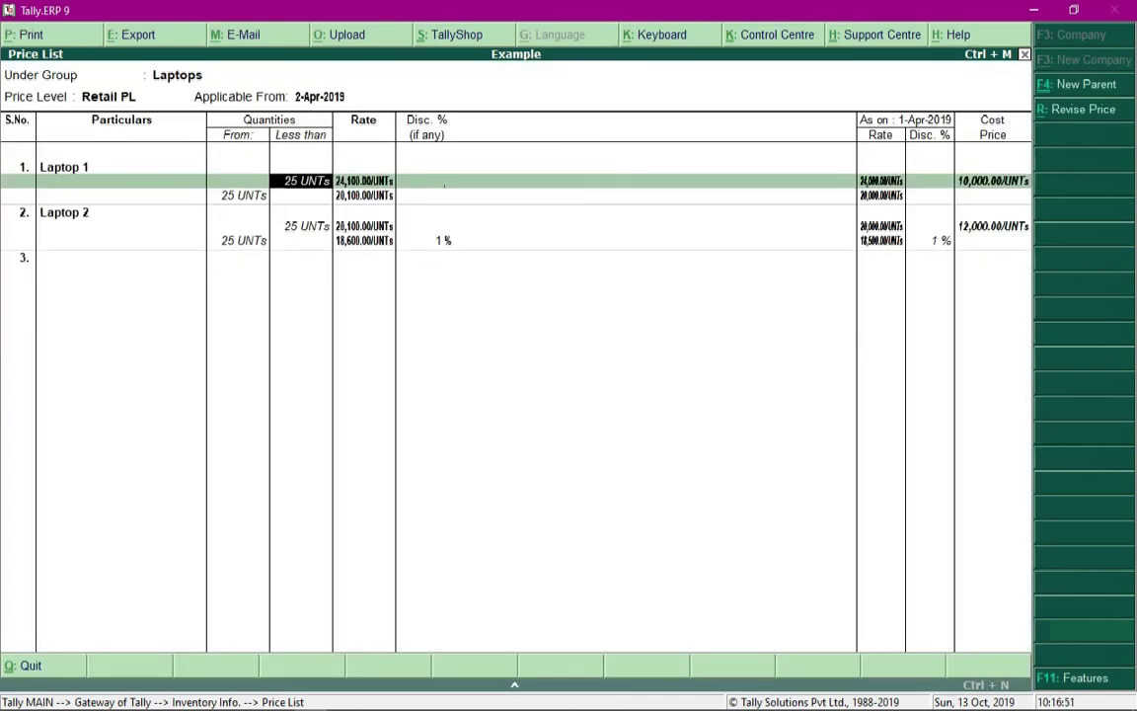
- Set Laptop 1's rate for quantities from 25 units to 20,050 in the Retail PL price list
{"action": "key", "text": "Return"}
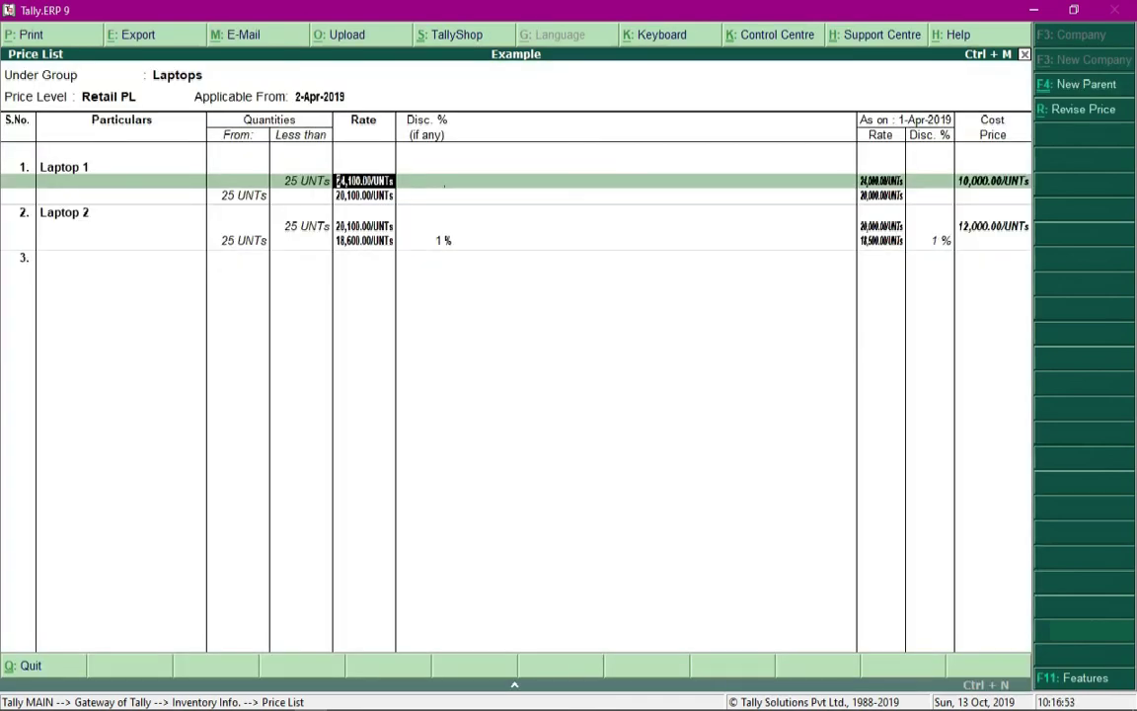
{"action": "key", "text": "Return"}
{"action": "key", "text": "Return"}
{"action": "key", "text": "Return"}
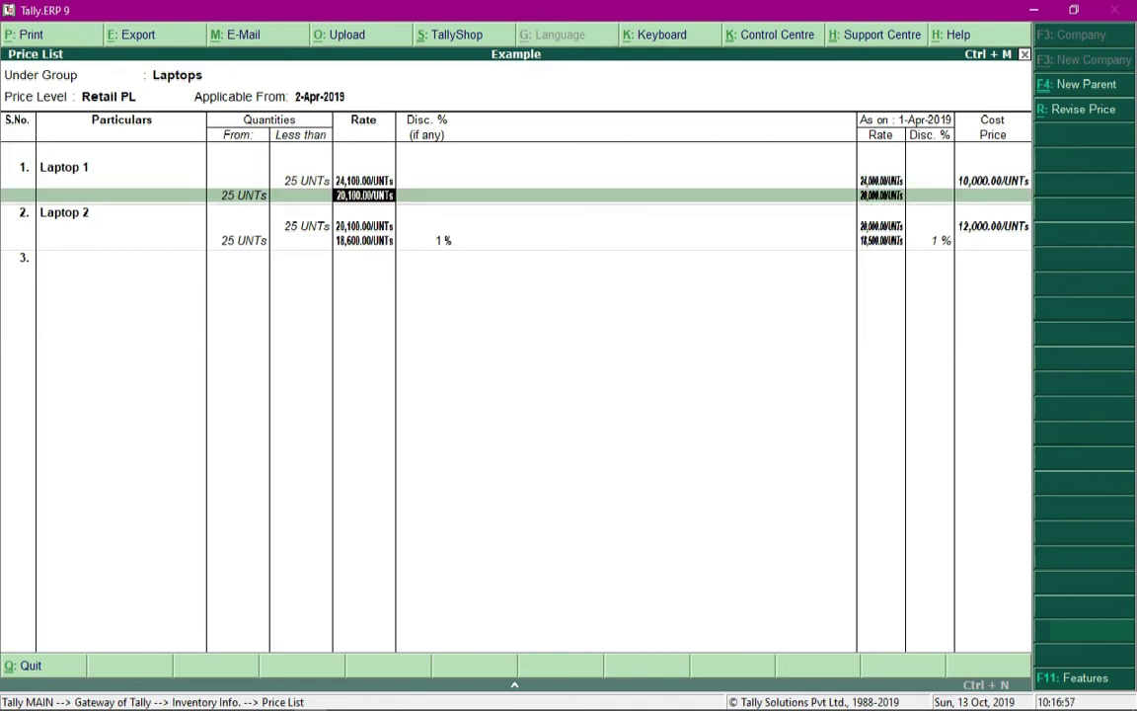
{"action": "type", "text": "20,050"}
{"action": "key", "text": "Return"}
{"action": "key", "text": "Return"}
{"action": "key", "text": "Return"}
{"action": "key", "text": "Return"}
{"action": "key", "text": "Return"}
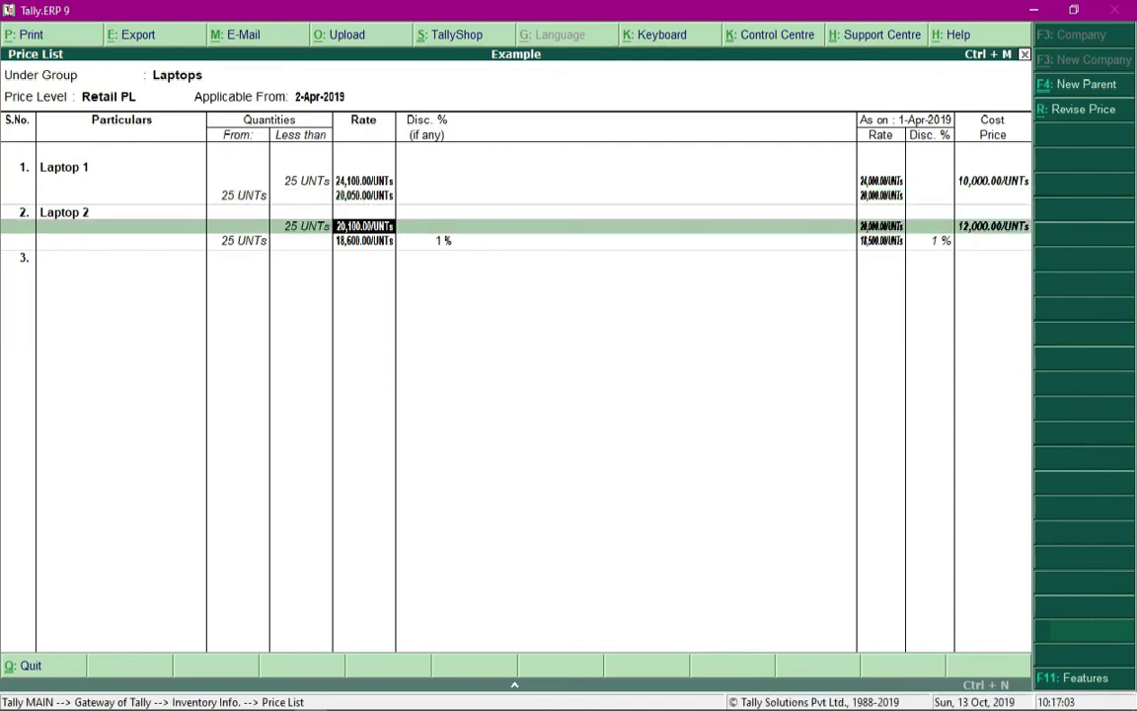
- Set Laptop 2's rate for quantities from 25 units to 18,500
{"action": "key", "text": "Return"}
{"action": "key", "text": "Return"}
{"action": "type", "text": "1850"}
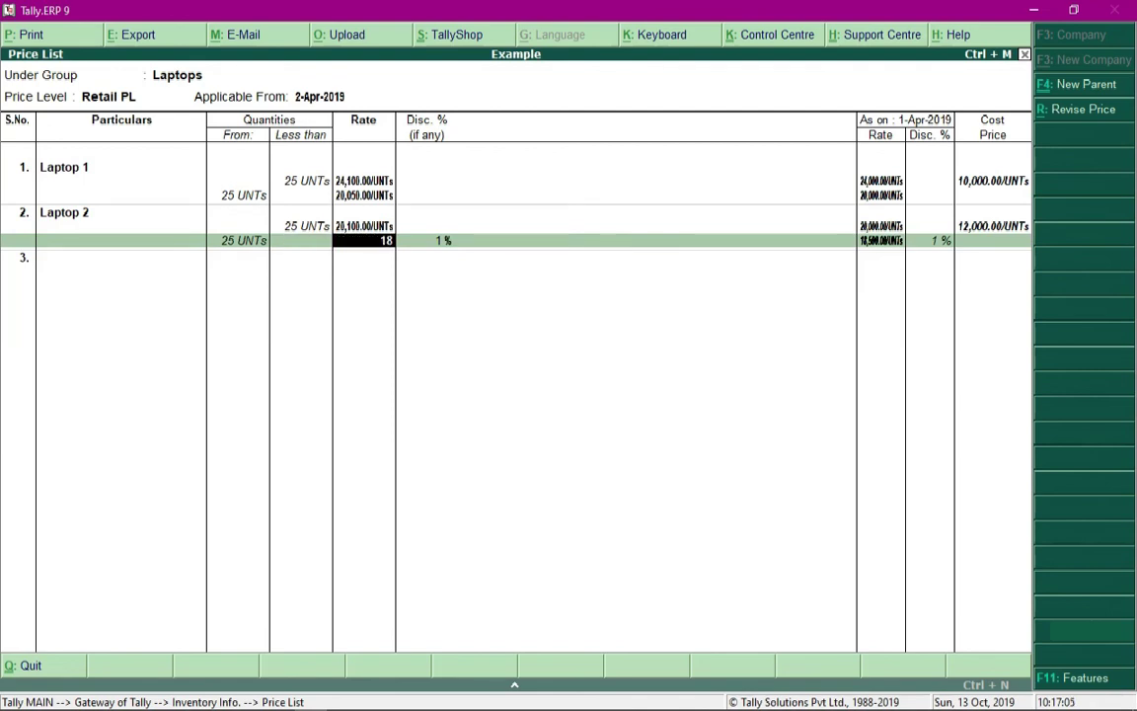
{"action": "key", "text": "Return"}
{"action": "key", "text": "Return"}
{"action": "key", "text": "Return"}
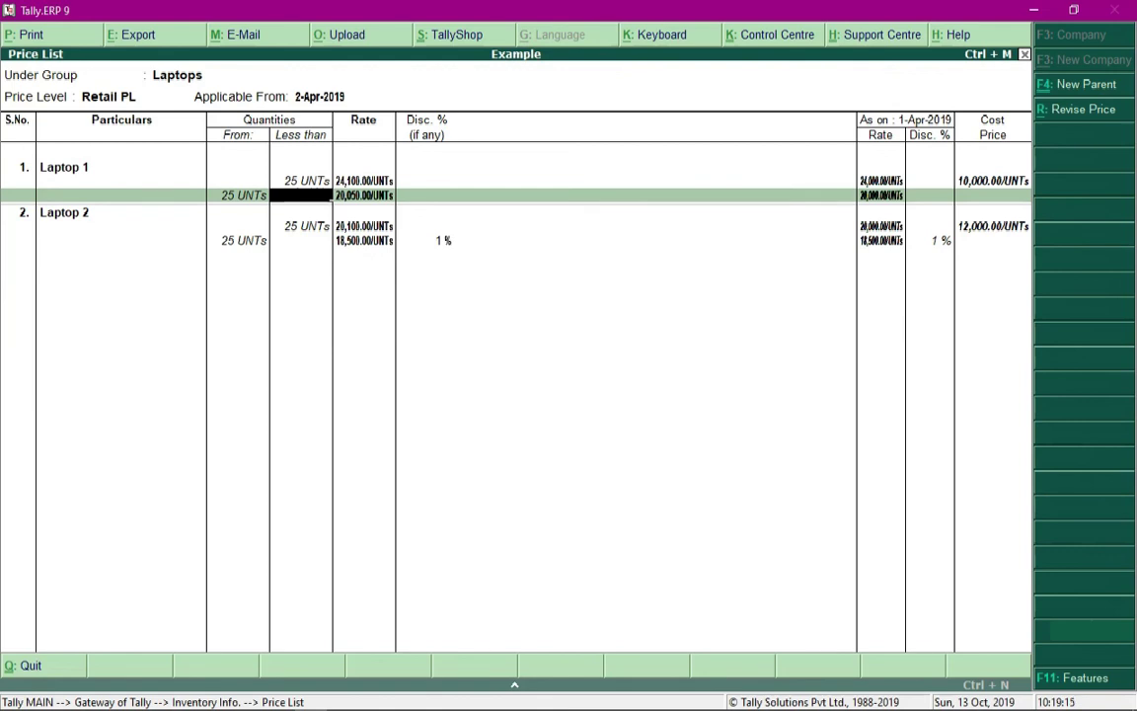
- Quit the Laptops price list and return to the stock group selection
{"action": "key", "text": "Return"}
{"action": "key", "text": "Return"}
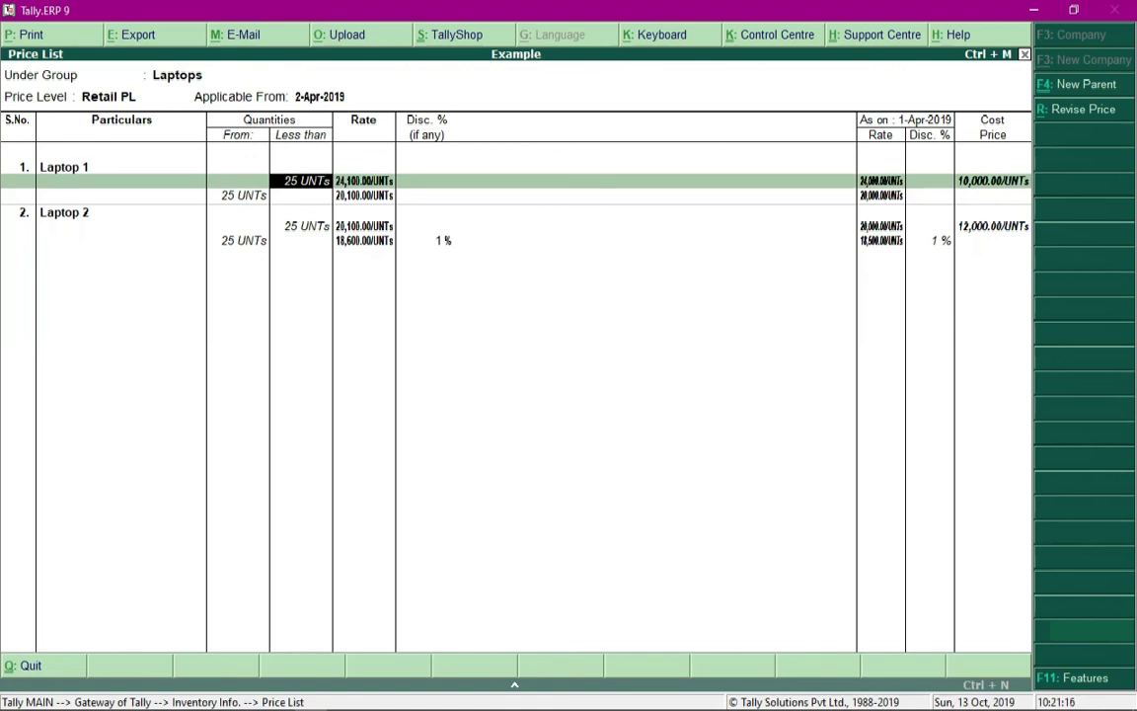
{"action": "key", "text": "Right"}
{"action": "key", "text": "BackSpace"}
{"action": "key", "text": "Escape"}
{"action": "key", "text": "y"}
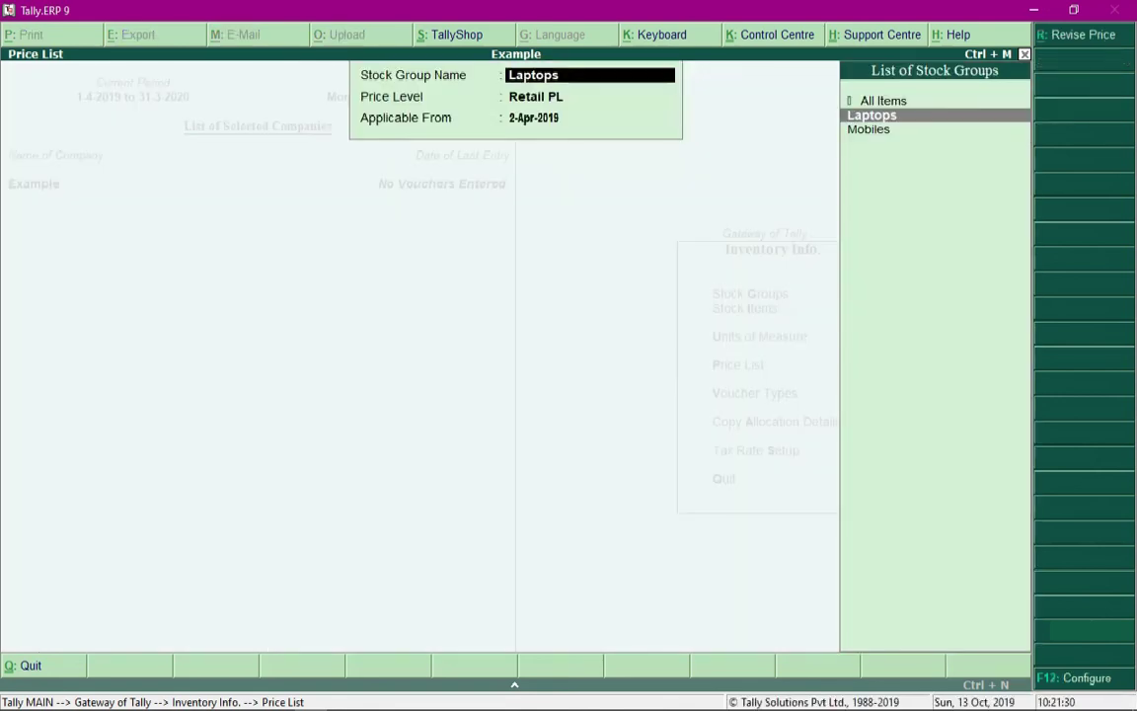
- Start a price revision for the Mobiles stock group at the Retail PL level, keeping 2-Apr-2019 as the applicable date
{"action": "key", "text": "Down"}
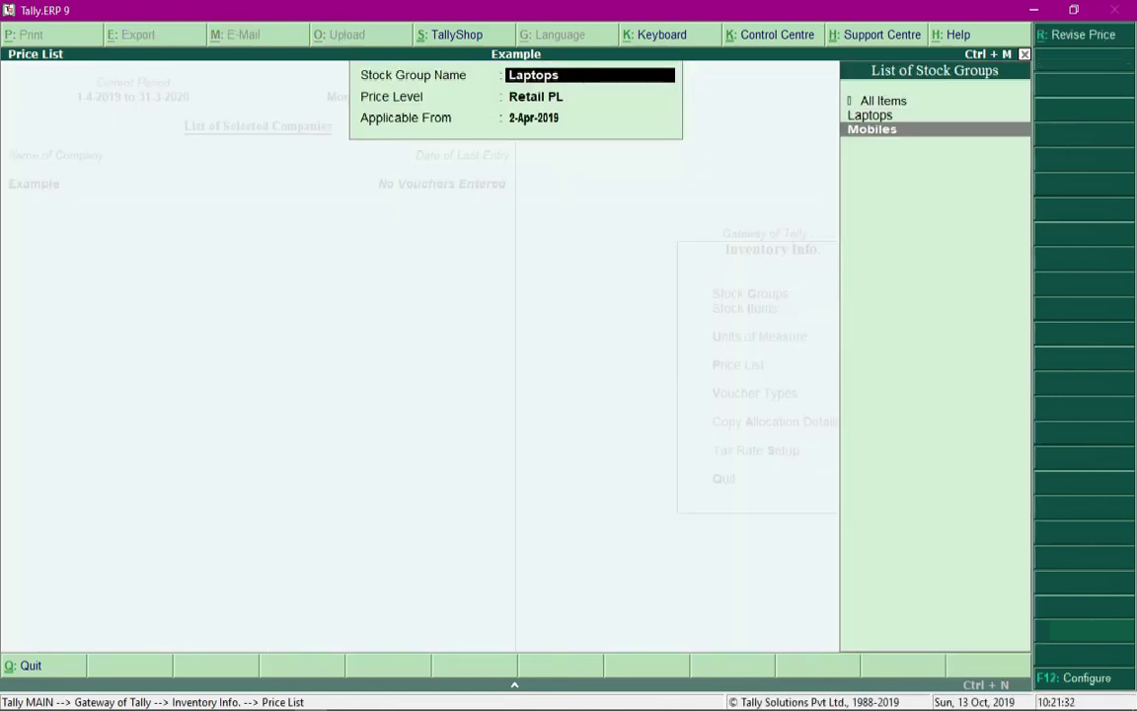
{"action": "key", "text": "alt+r"}
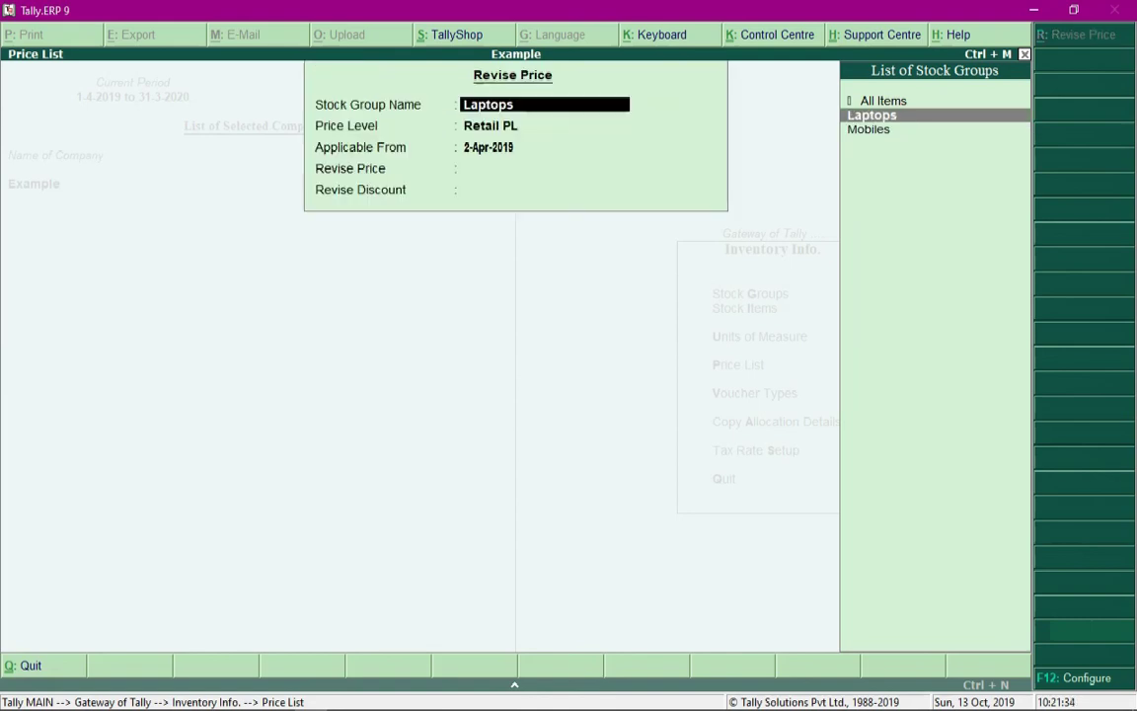
{"action": "key", "text": "Down"}
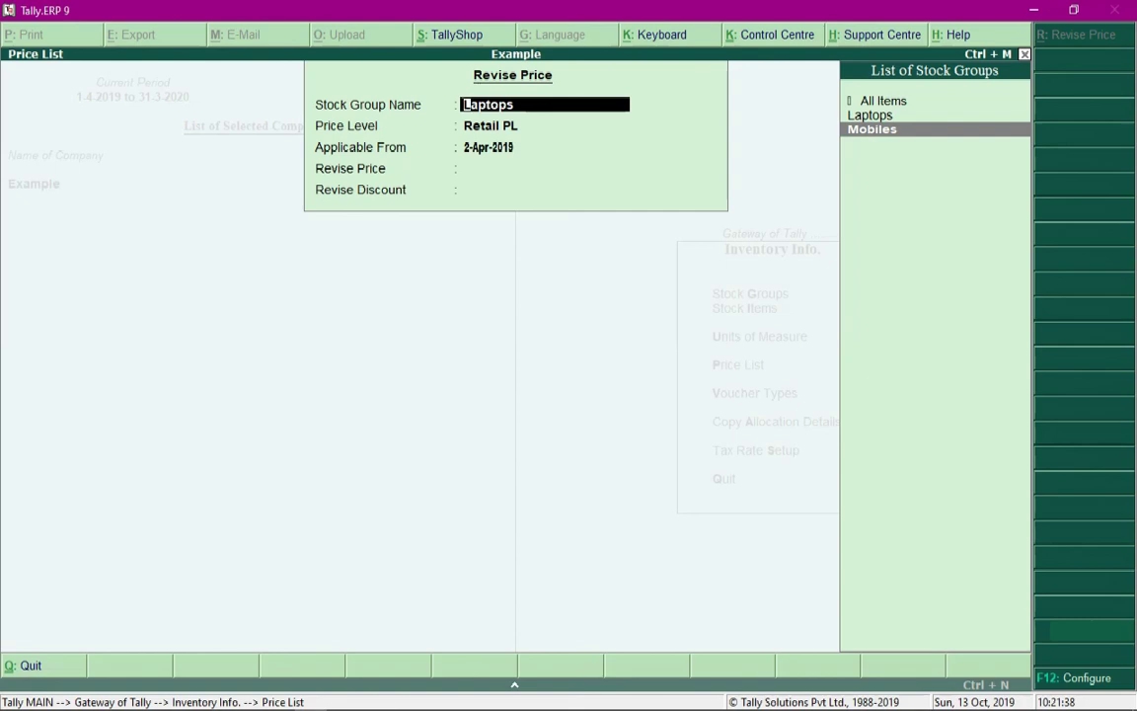
{"action": "key", "text": "Return"}
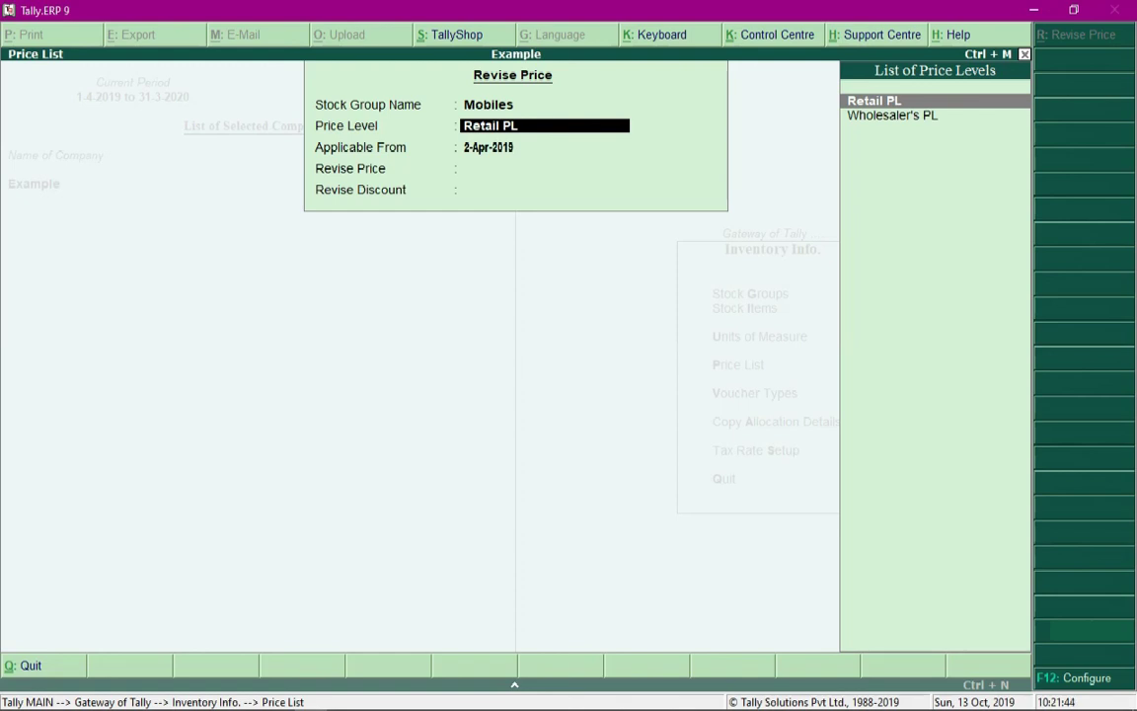
{"action": "key", "text": "Return"}
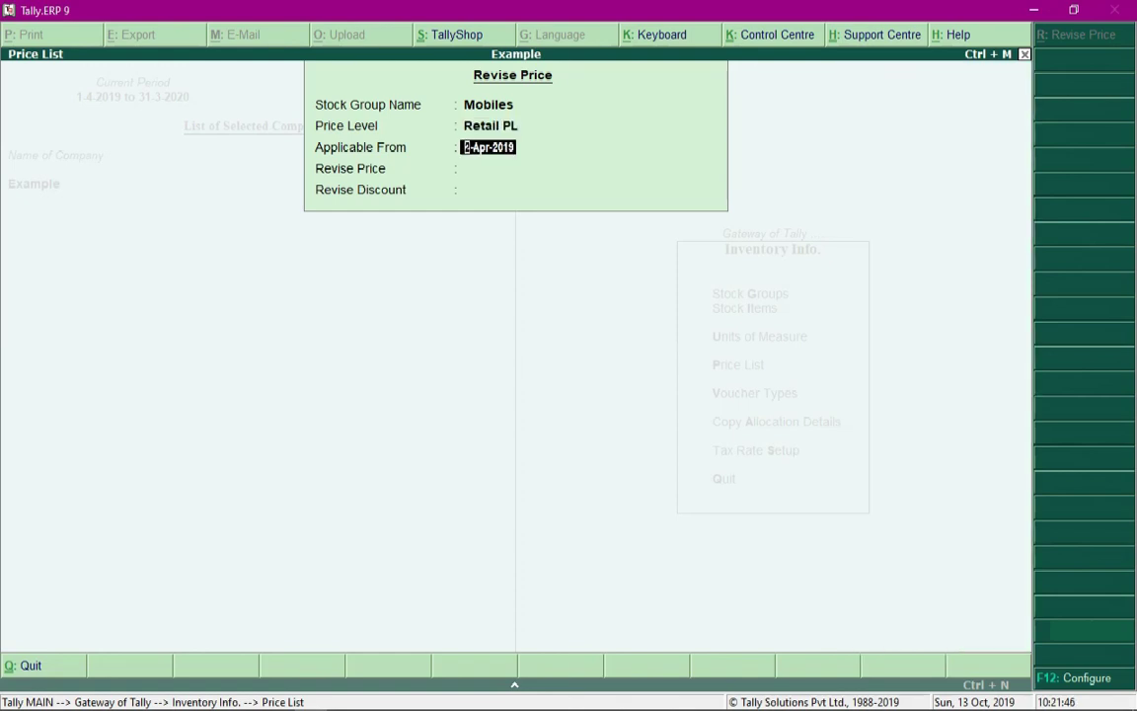
{"action": "key", "text": "Return"}
- Revise the Mobiles prices with Increase By Amount of 0 and leave the discount revision Not Applicable
{"action": "key", "text": "Down"}
{"action": "key", "text": "Down"}
{"action": "key", "text": "Down"}
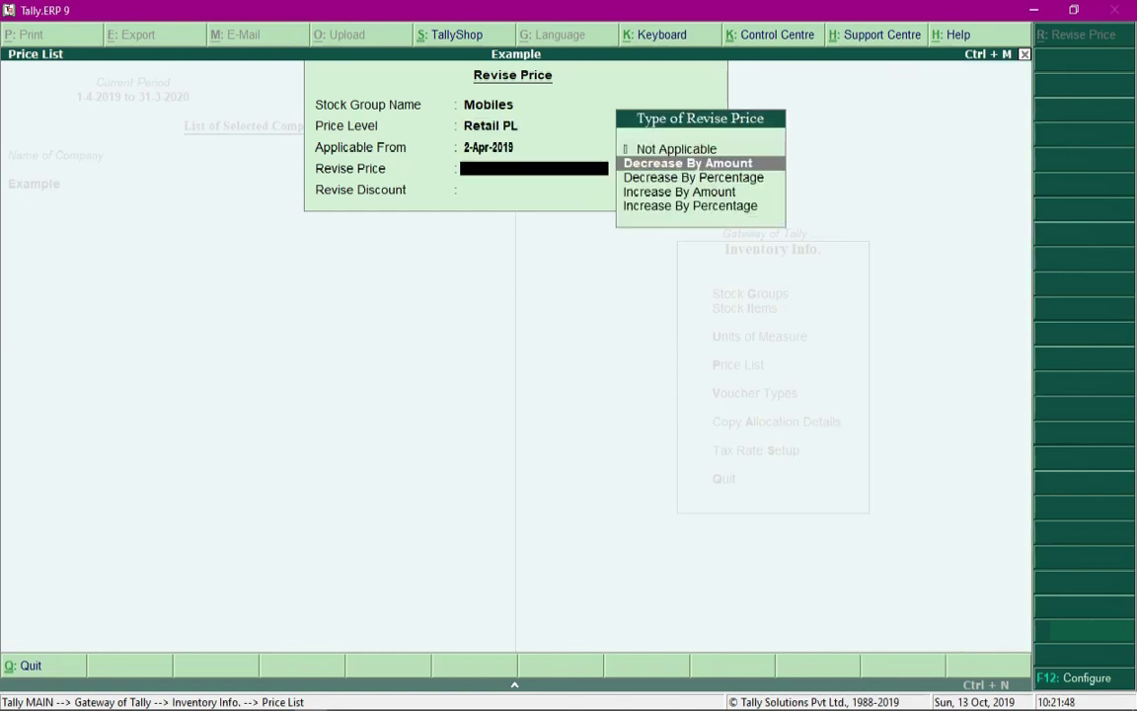
{"action": "key", "text": "Return"}
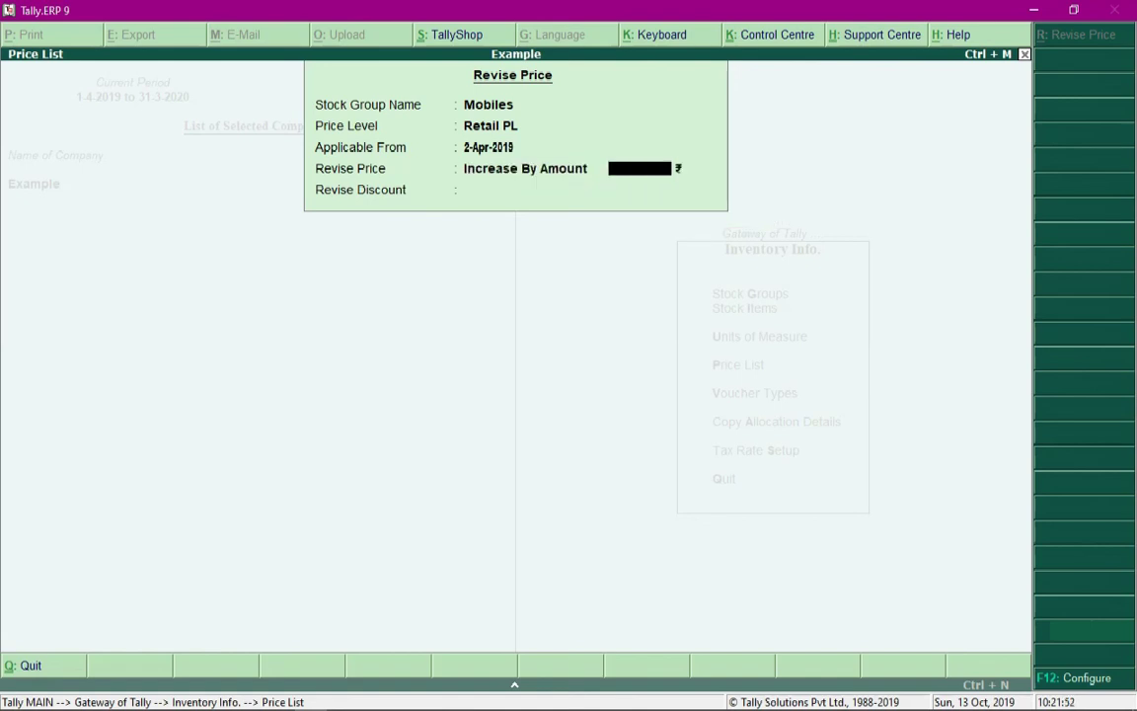
{"action": "type", "text": "0"}
{"action": "key", "text": "Return"}
{"action": "key", "text": "Return"}
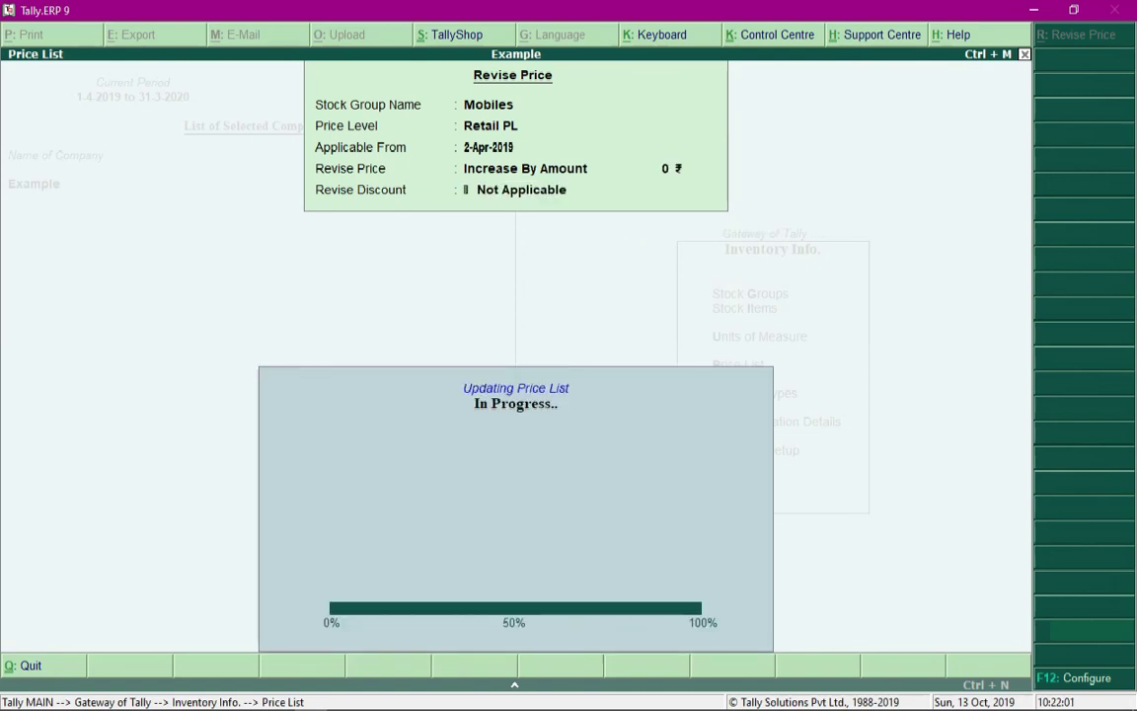
{"action": "key", "text": "Return"}
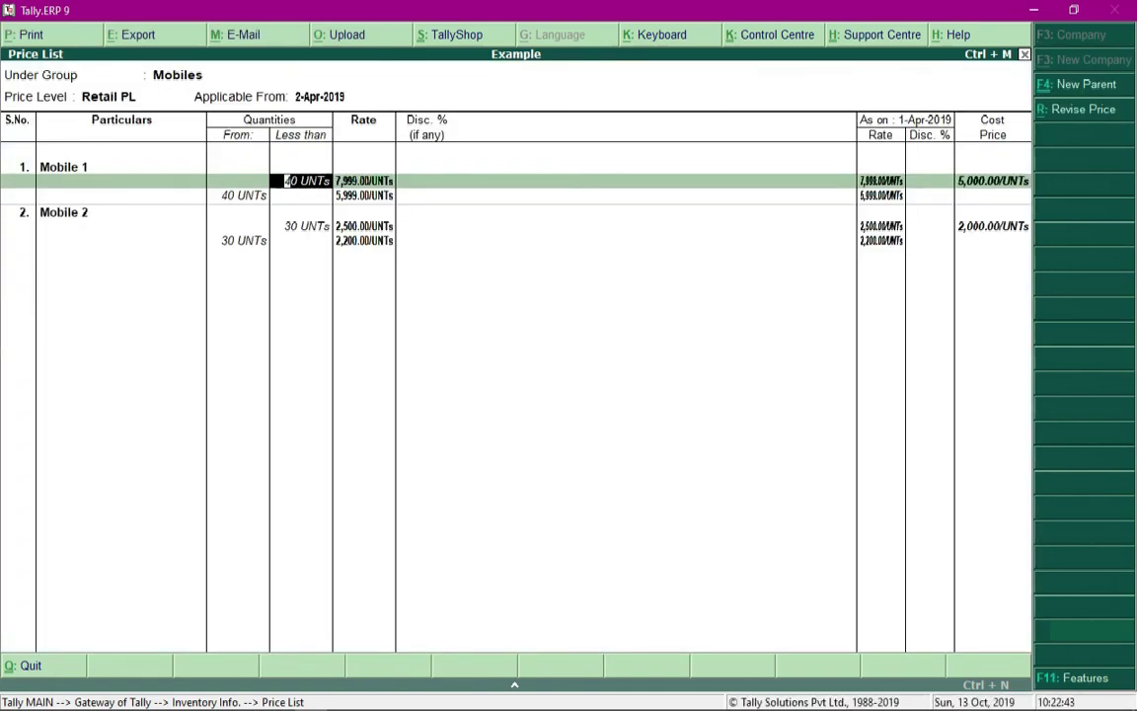
- Set Mobile 2's rate for quantities less than 30 units to 2,400 and save the price list
{"action": "left_click", "coordinate": [363, 226]}
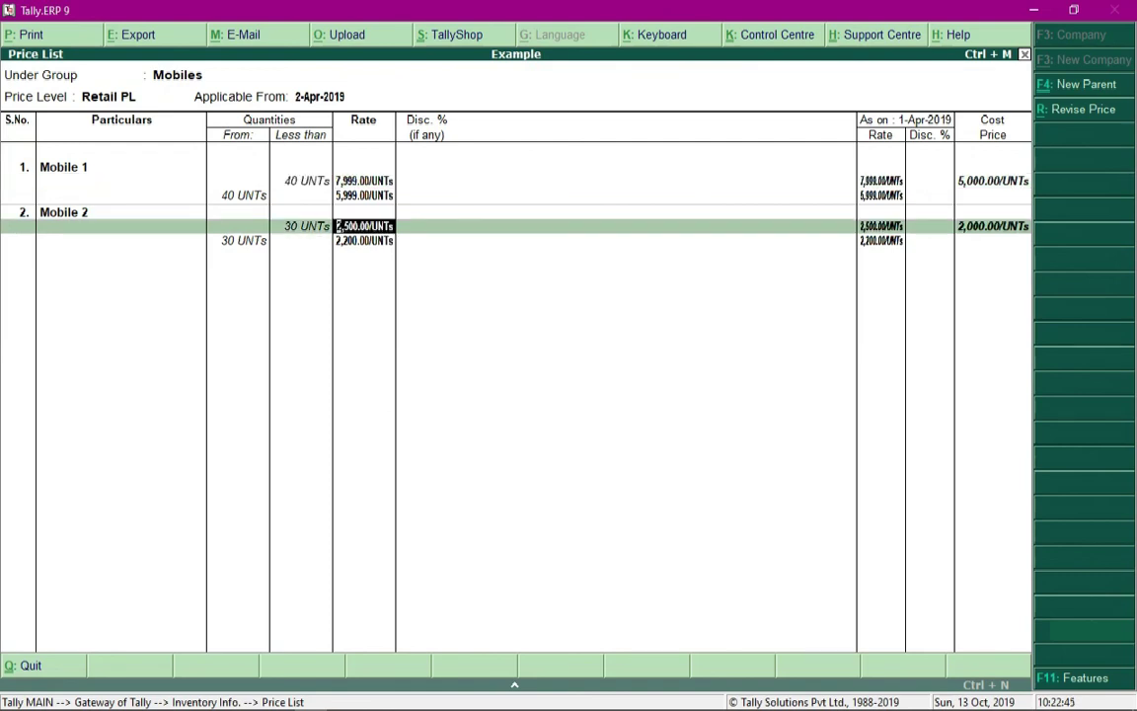
{"action": "type", "text": "2400"}
{"action": "key", "text": "Return"}
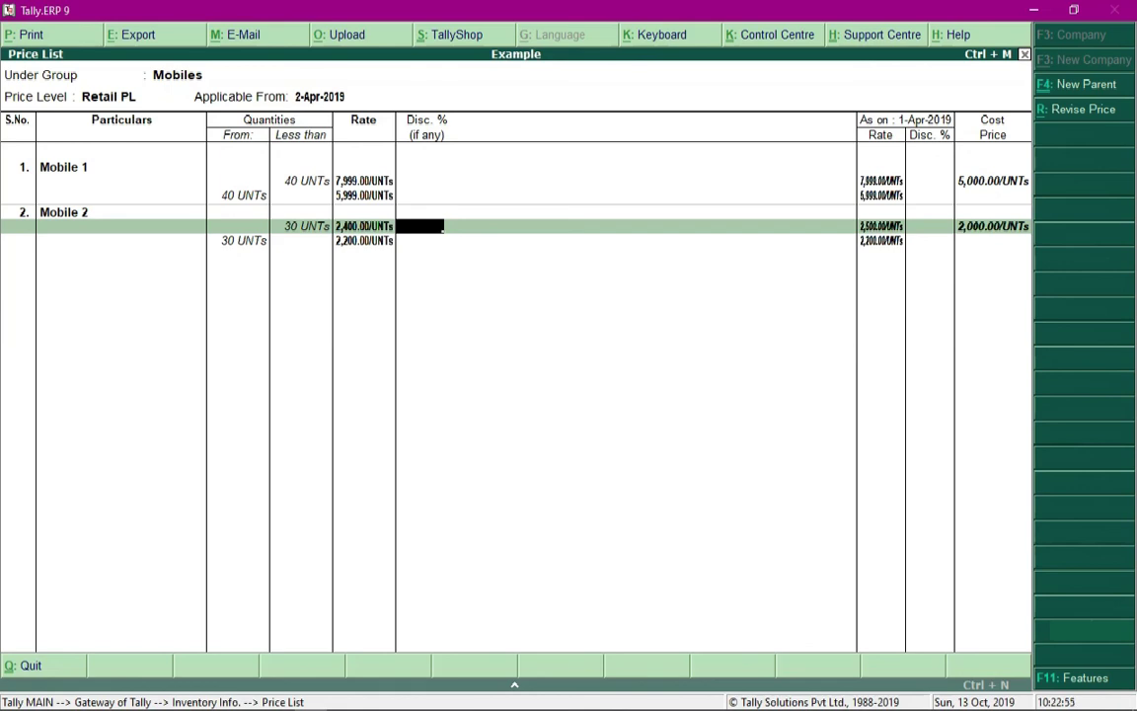
{"action": "key", "text": "ctrl+a"}
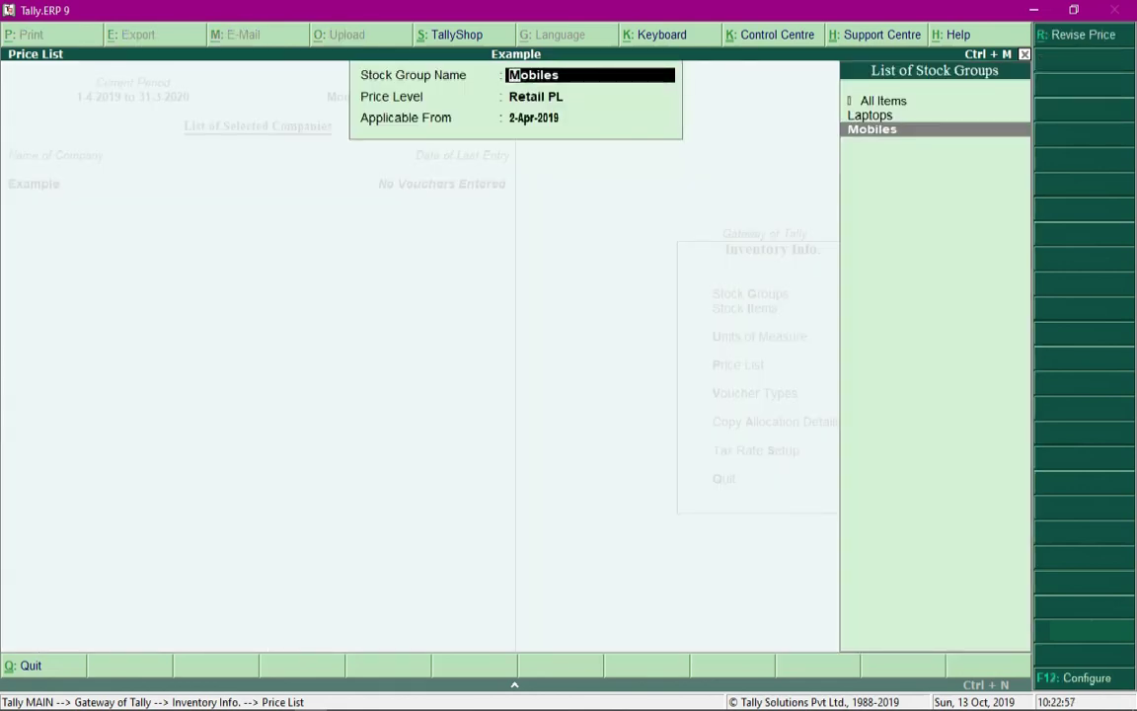
- Reopen the Mobiles price list for Retail PL dated 2-Apr-2019 and review the quantity slabs and rates of Mobile 1 and Mobile 2
{"action": "key", "text": "Return"}
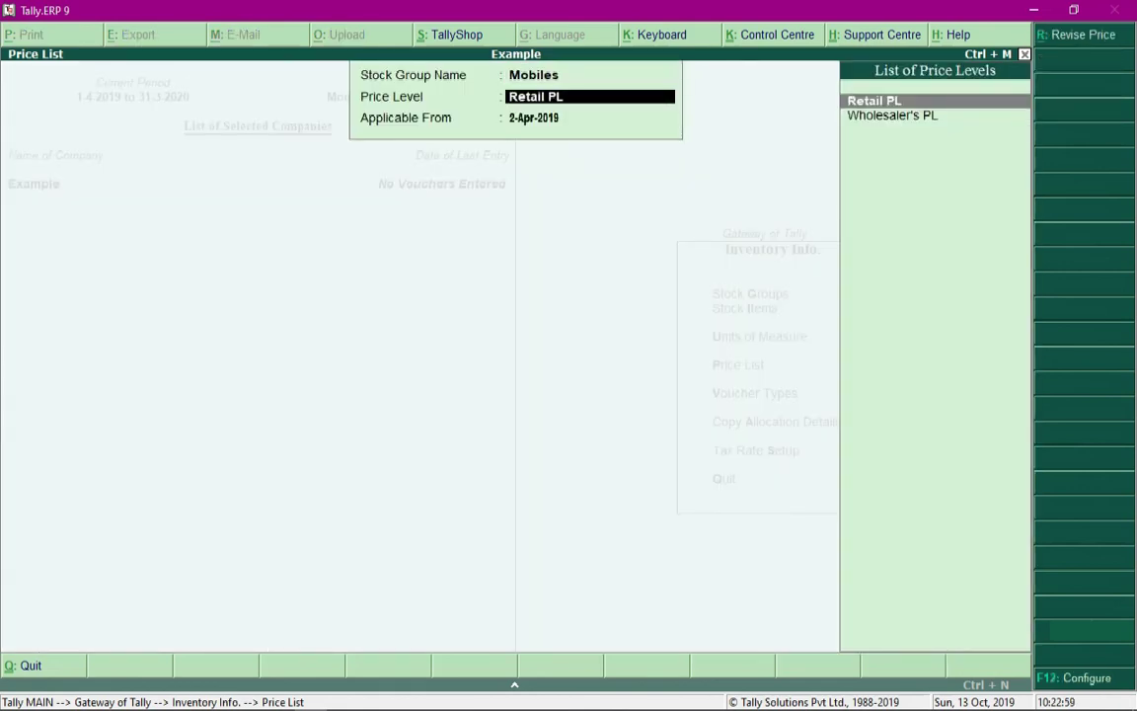
{"action": "key", "text": "Return"}
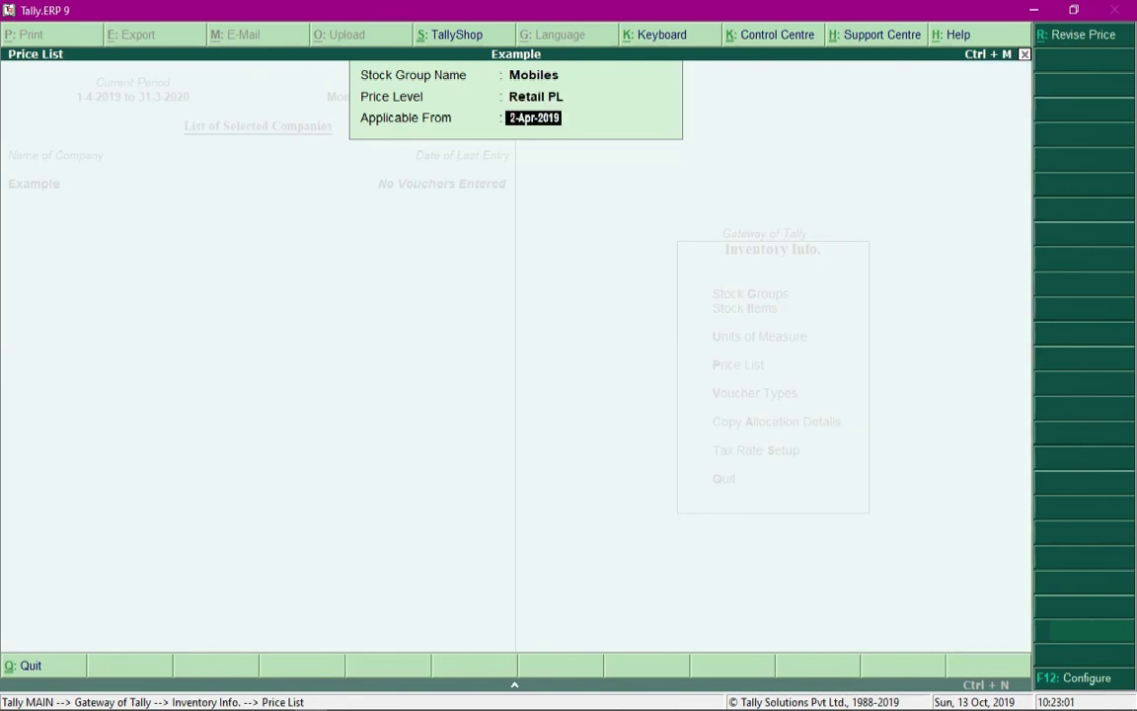
{"action": "key", "text": "Return"}
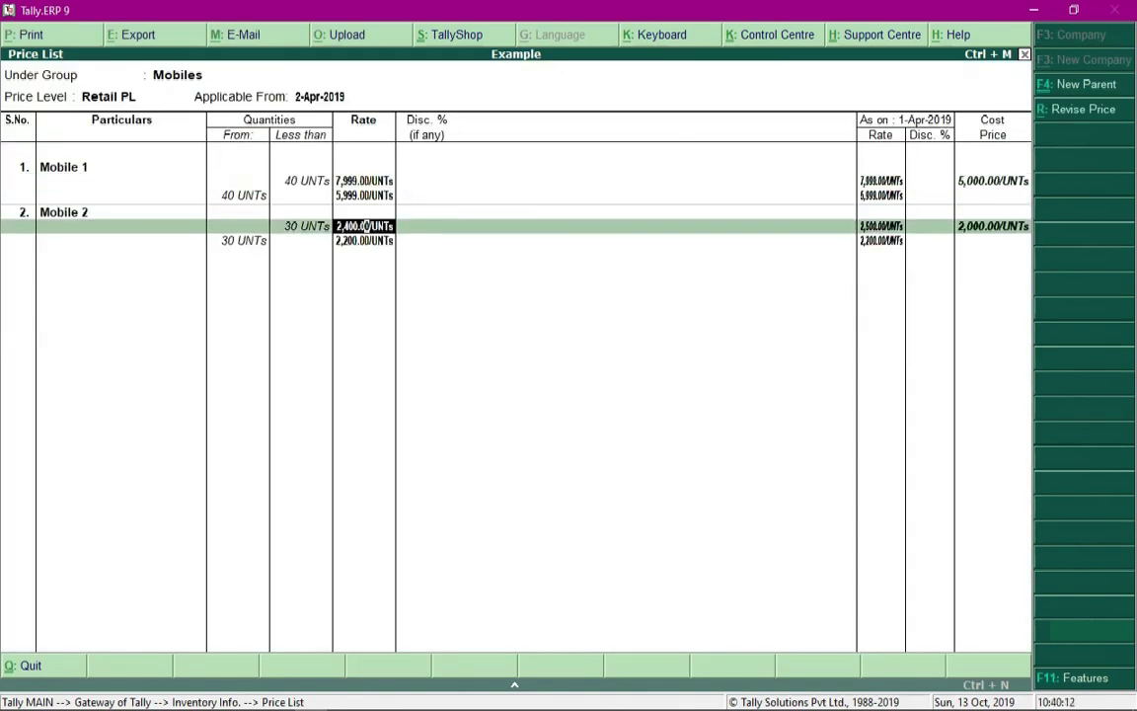
{"action": "key", "text": "Up"}
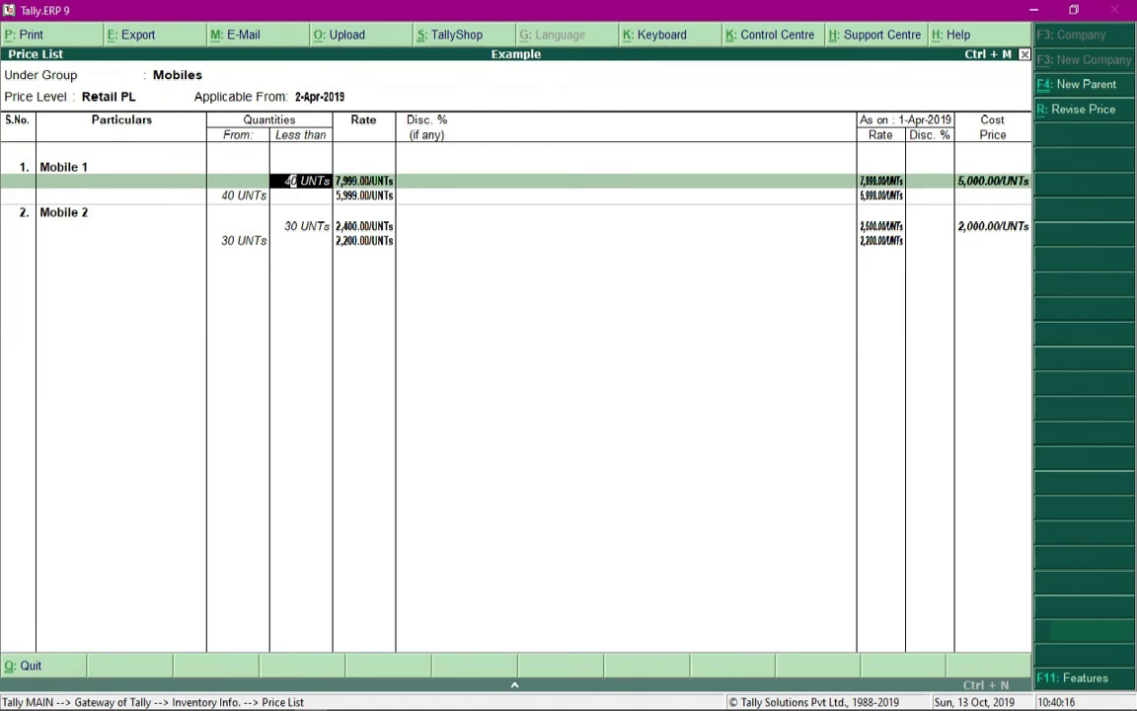
{"action": "key", "text": "Return"}
{"action": "key", "text": "Return"}
{"action": "key", "text": "Return"}
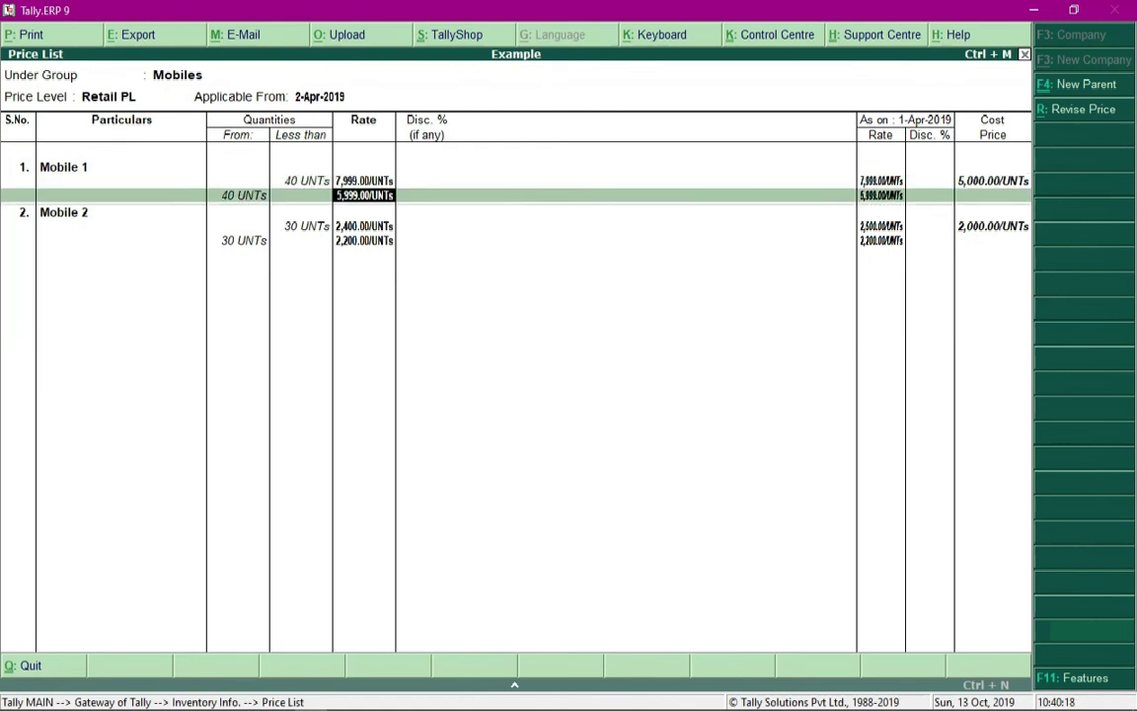
{"action": "key", "text": "Return"}
{"action": "key", "text": "Return"}
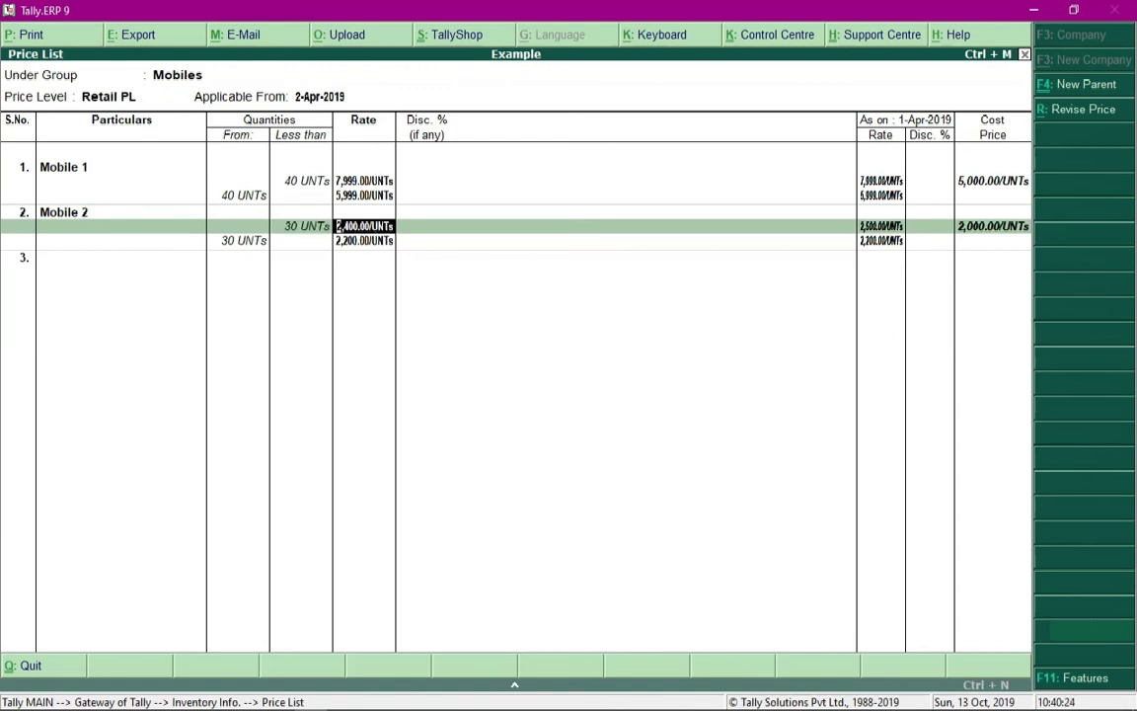
{"action": "key", "text": "Return"}
{"action": "key", "text": "Return"}
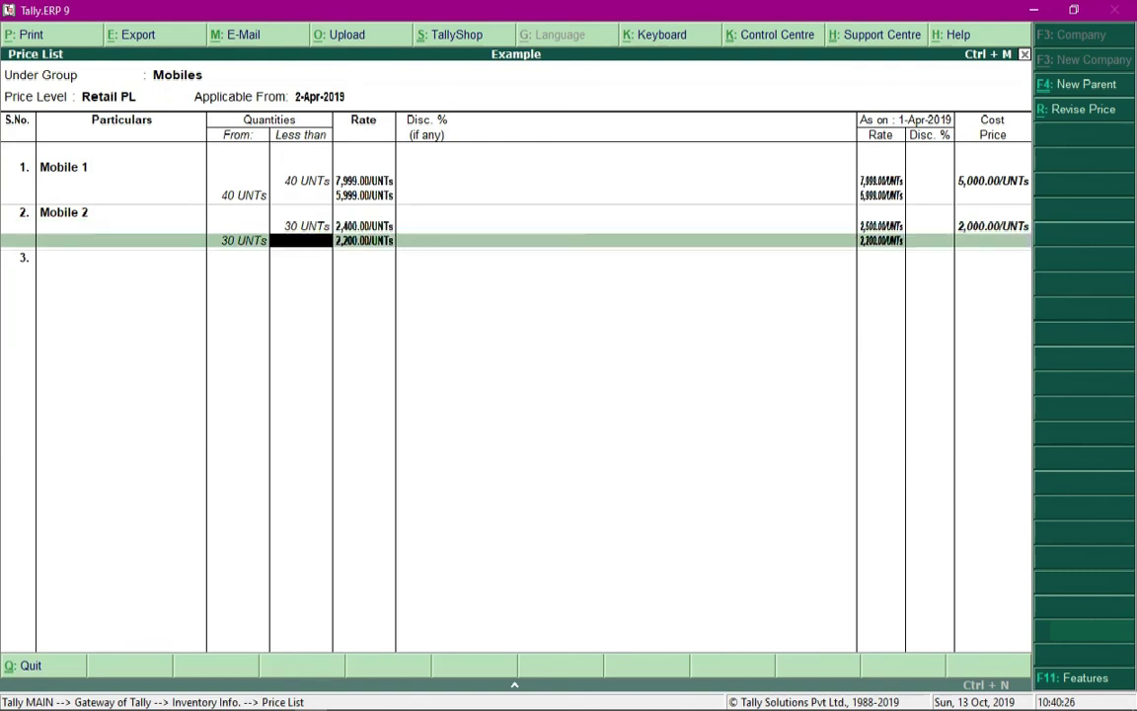
{"action": "key", "text": "Return"}
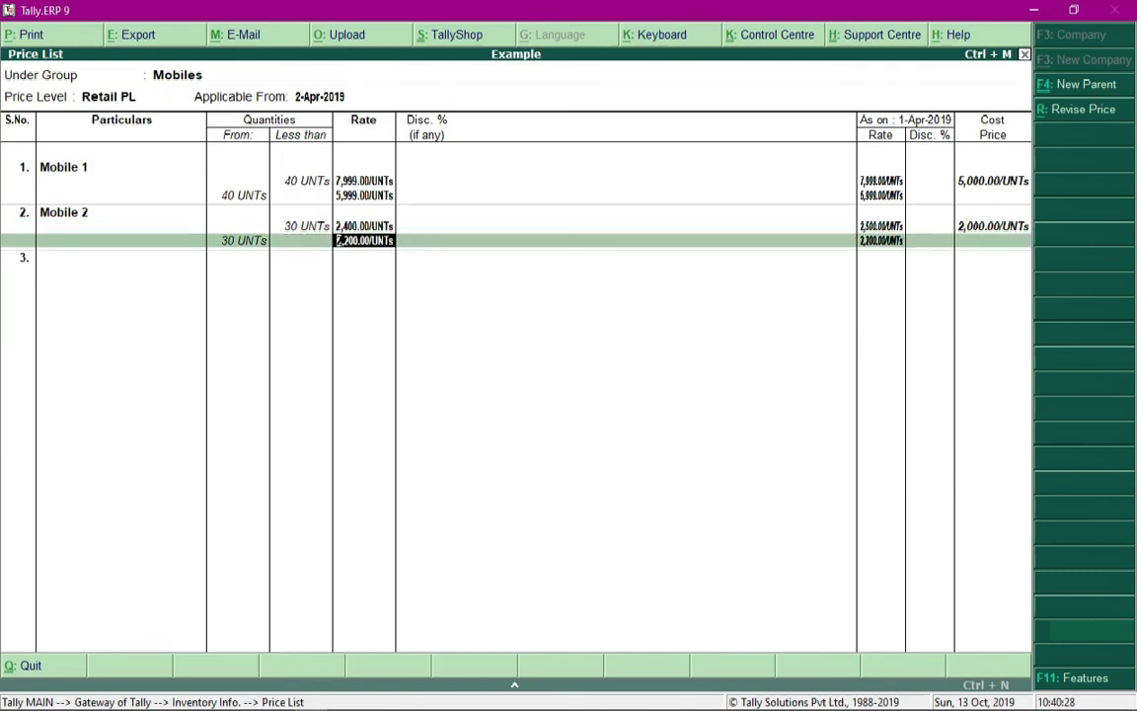